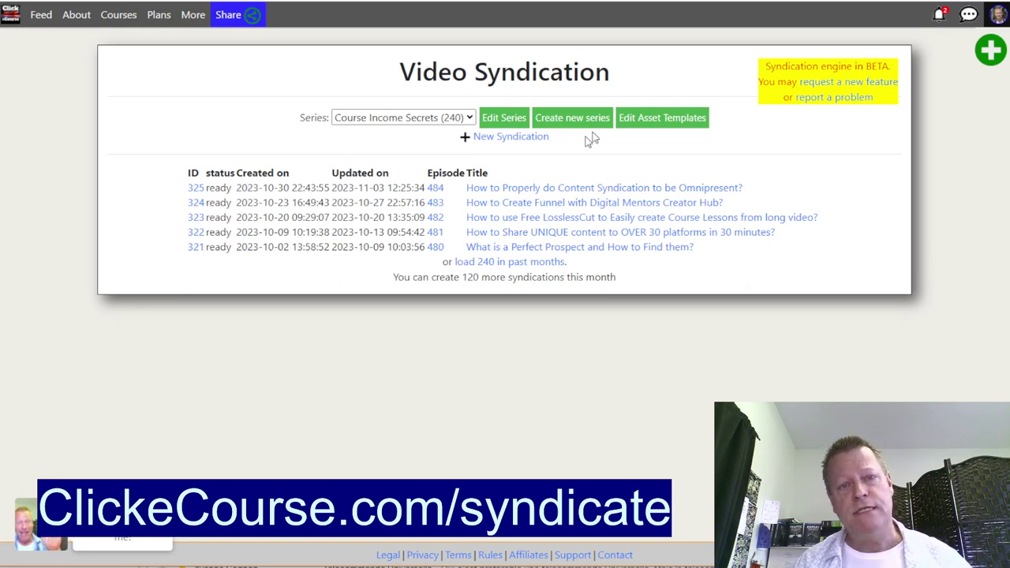
Step: Open the Course Income Secrets series for editing and start a new video output asset named fbintrosnip
left_click(515, 124)
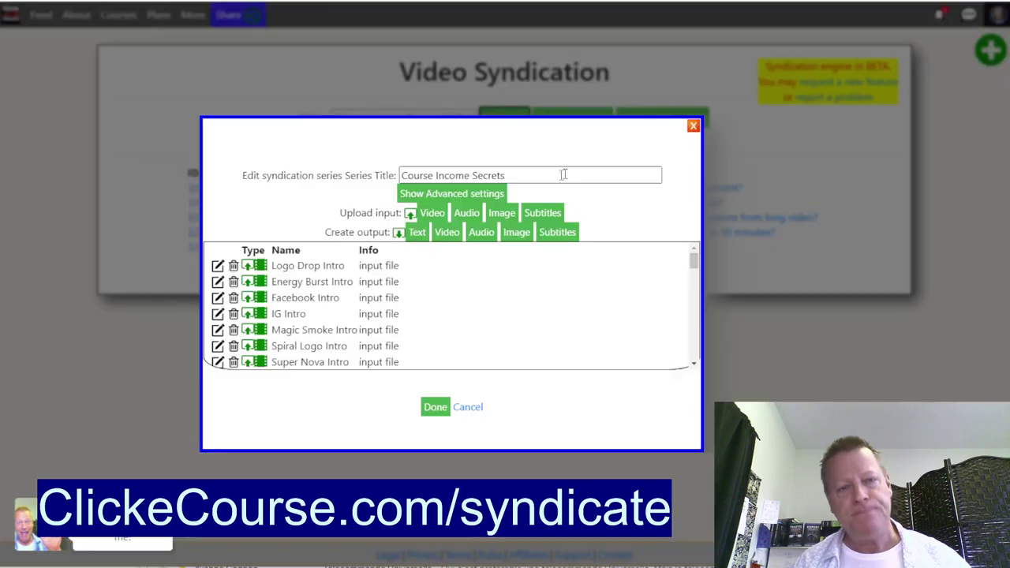
scroll(365, 282, "down", 10)
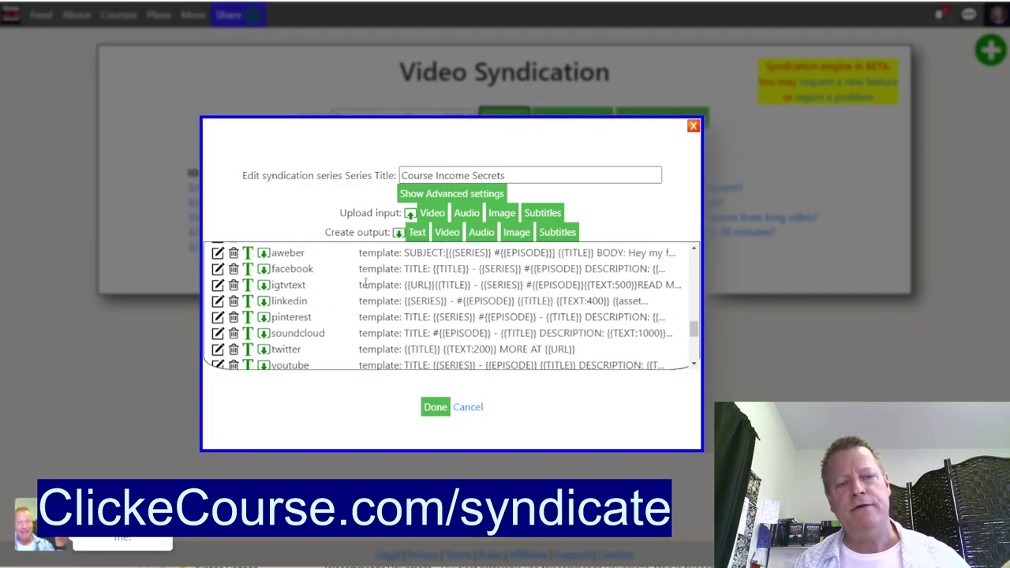
scroll(365, 282, "up", 10)
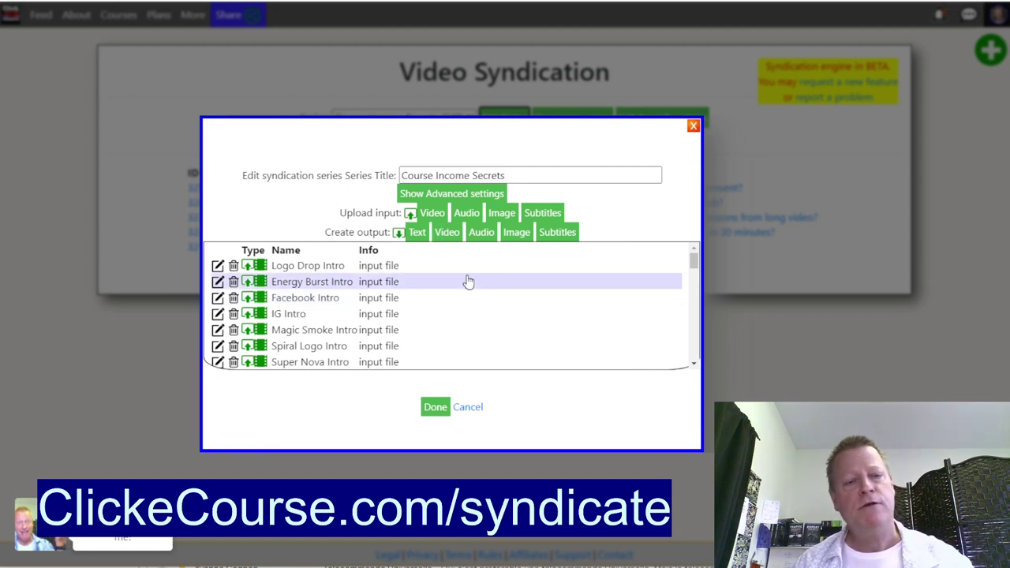
left_click(447, 236)
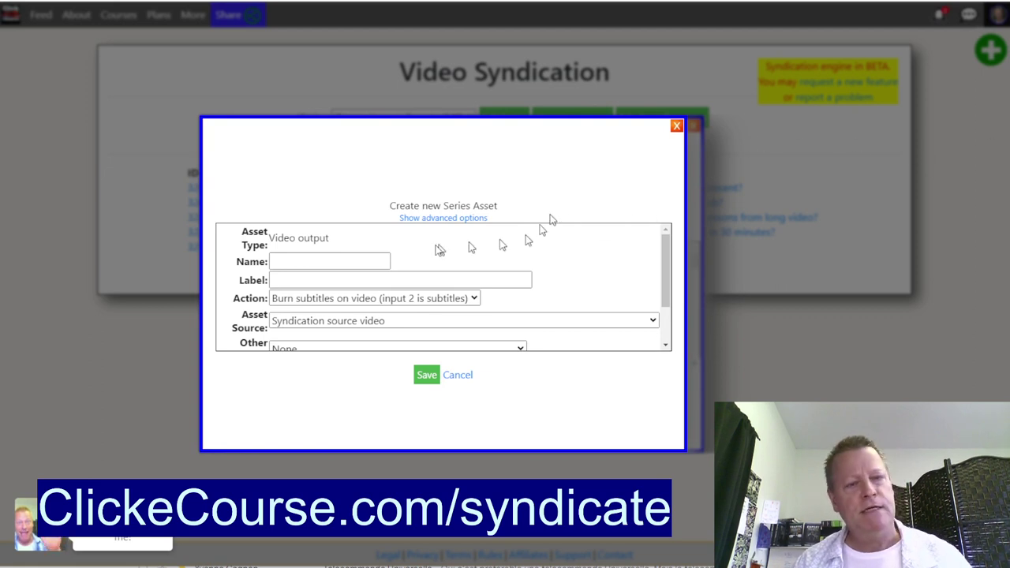
left_click(319, 261)
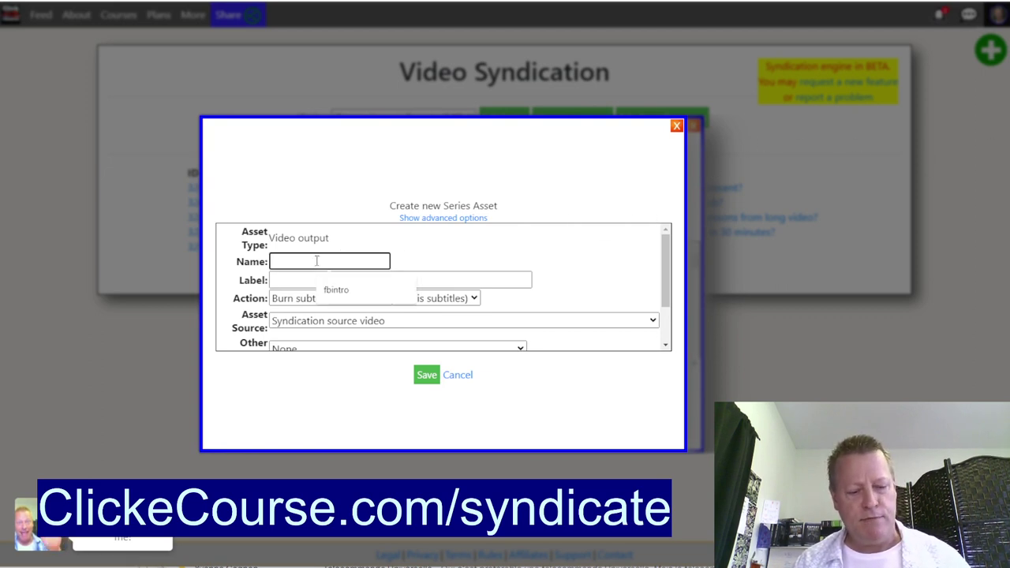
key("Down")
key("Return")
left_click(445, 261)
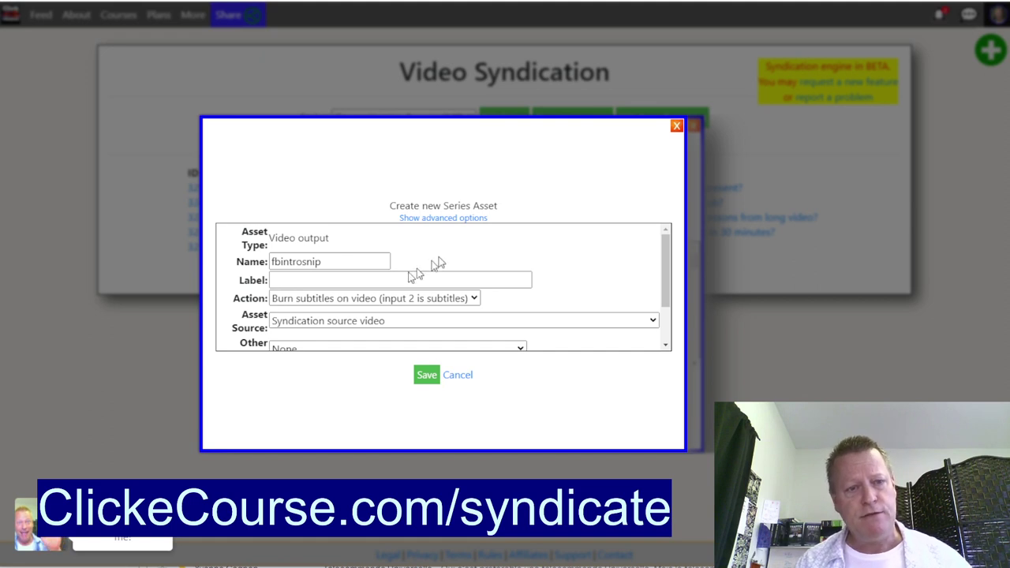
Step: Label the new video output asset "FB Intro Snipet"
left_click(324, 280)
type("FB Intr")
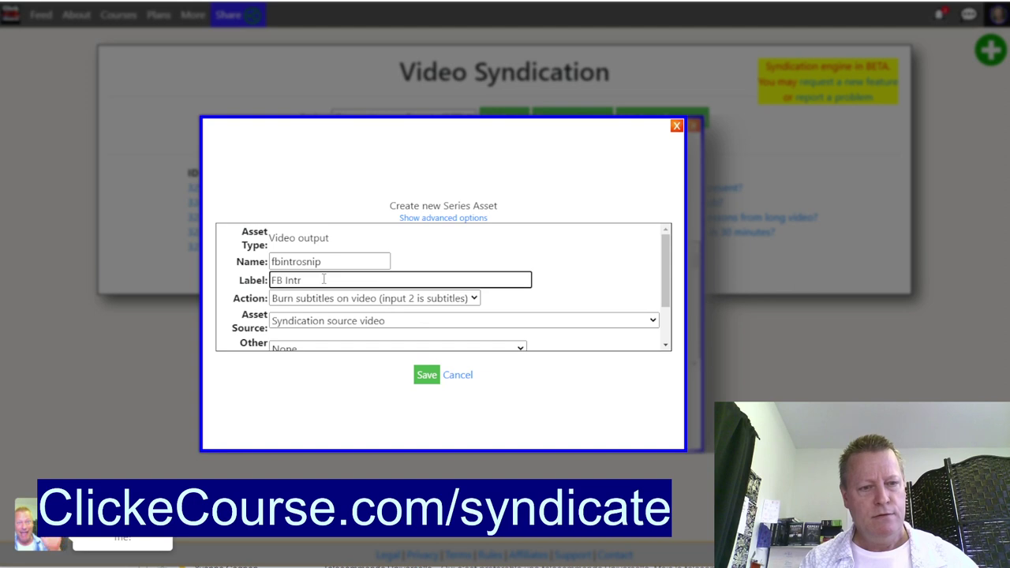
type("ro")
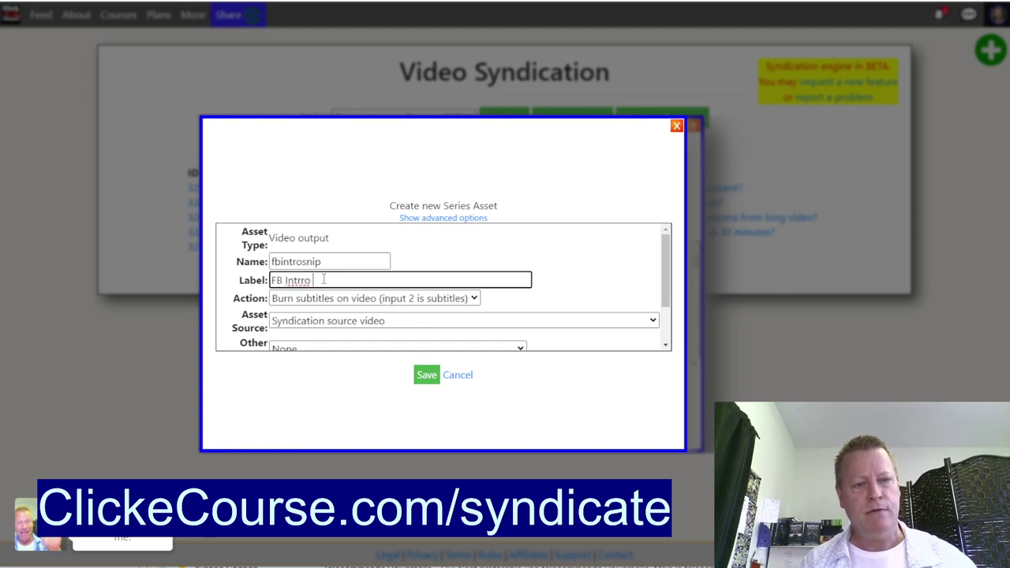
key("BackSpace")
key("BackSpace")
type("o Snipet")
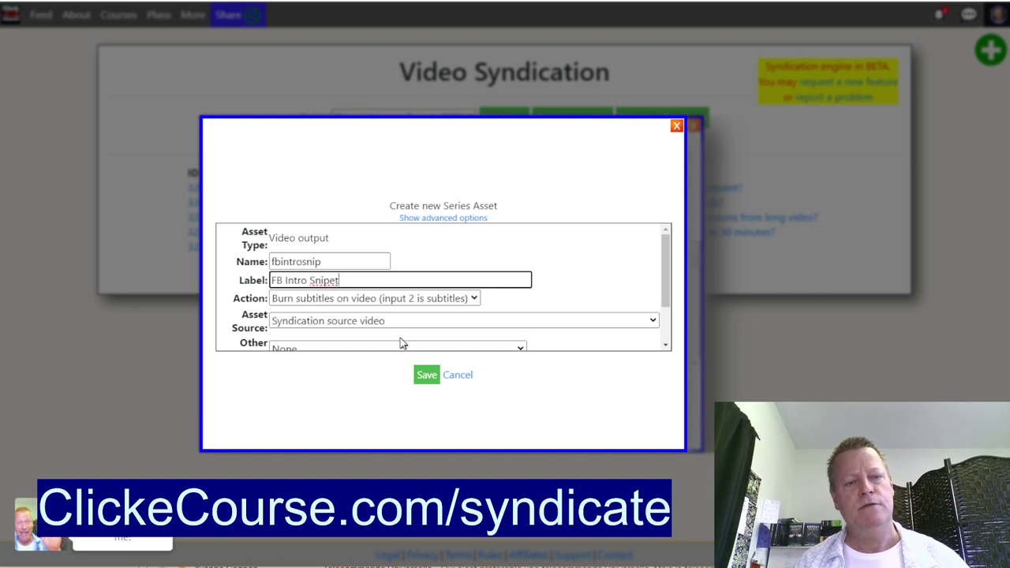
Step: Set the asset's action to Concatenate two videos together, with Highlight as the asset source
left_click(346, 300)
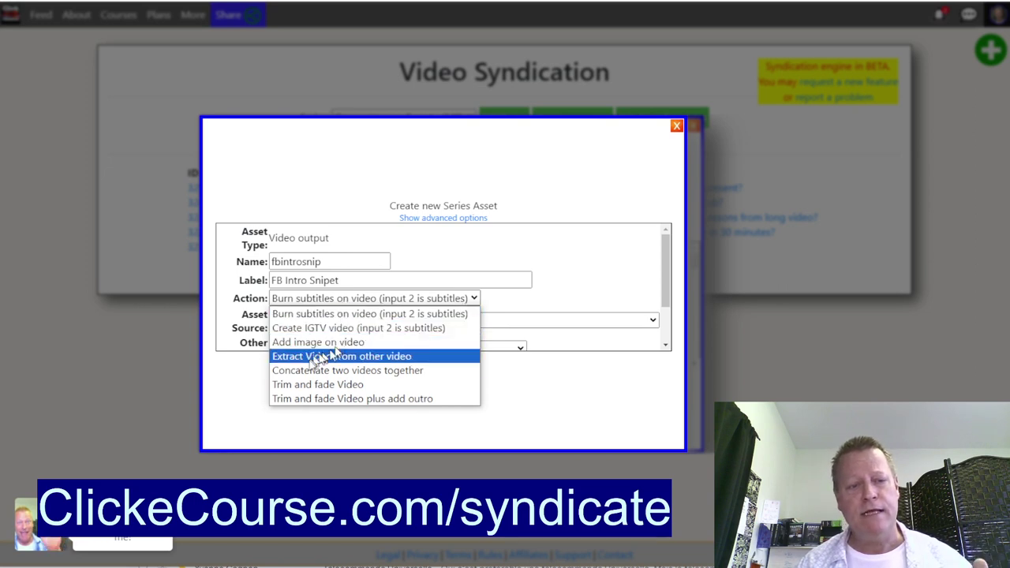
left_click(378, 376)
scroll(369, 316, "down", 1)
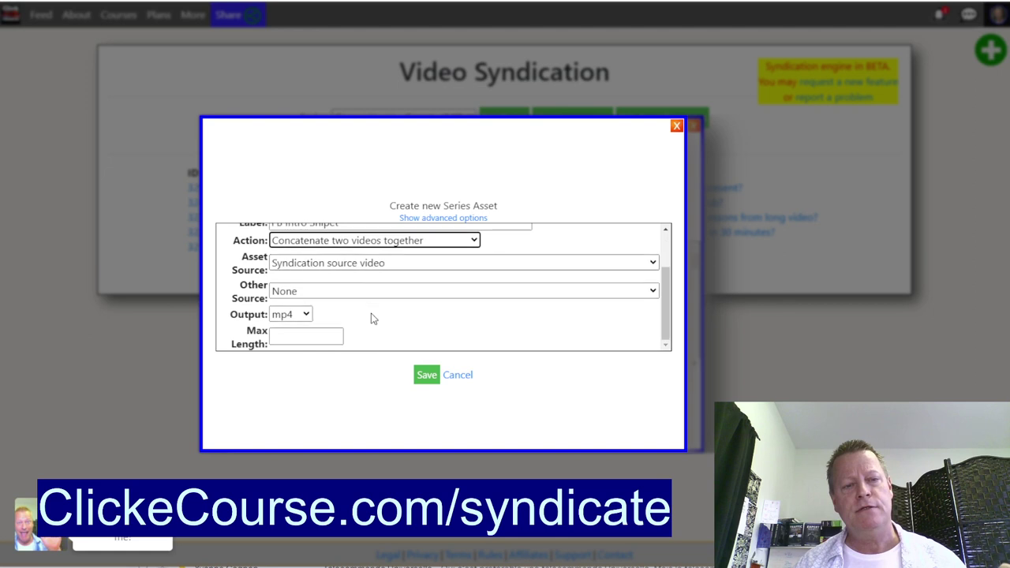
left_click(314, 268)
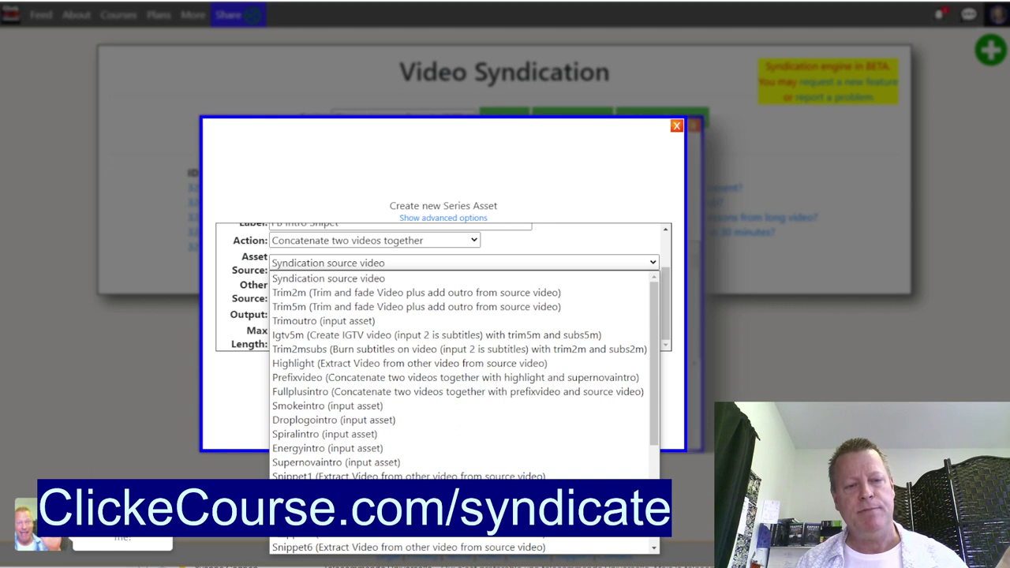
left_click(354, 365)
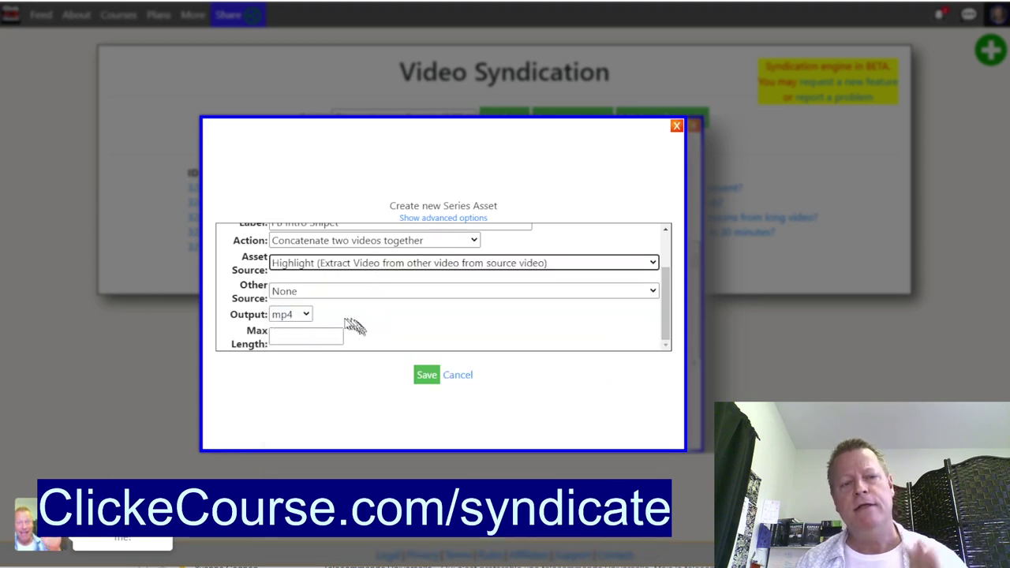
Step: Choose the Fbintro input asset as the other source and save the new series asset
left_click(330, 293)
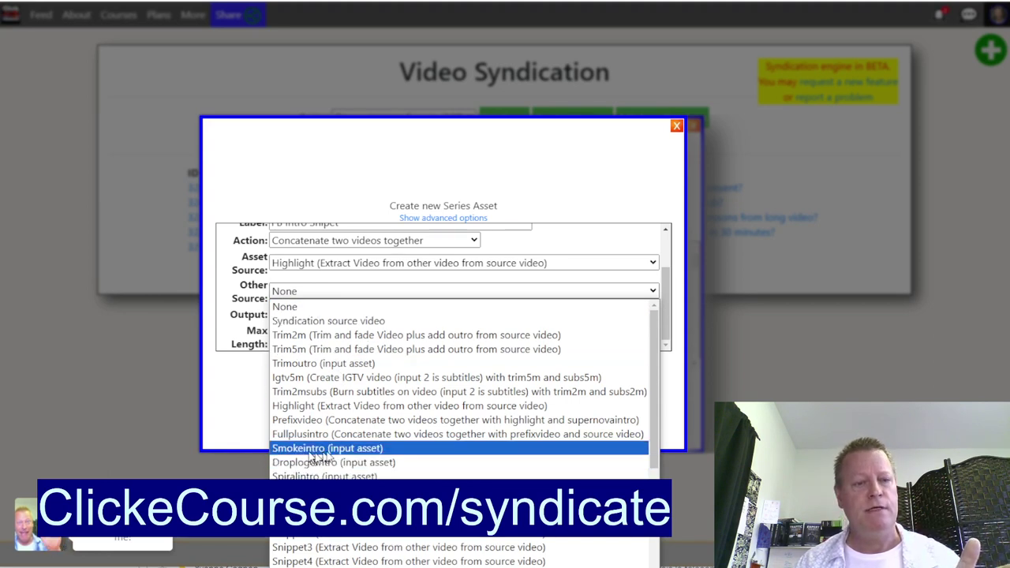
scroll(326, 406, "down", 4)
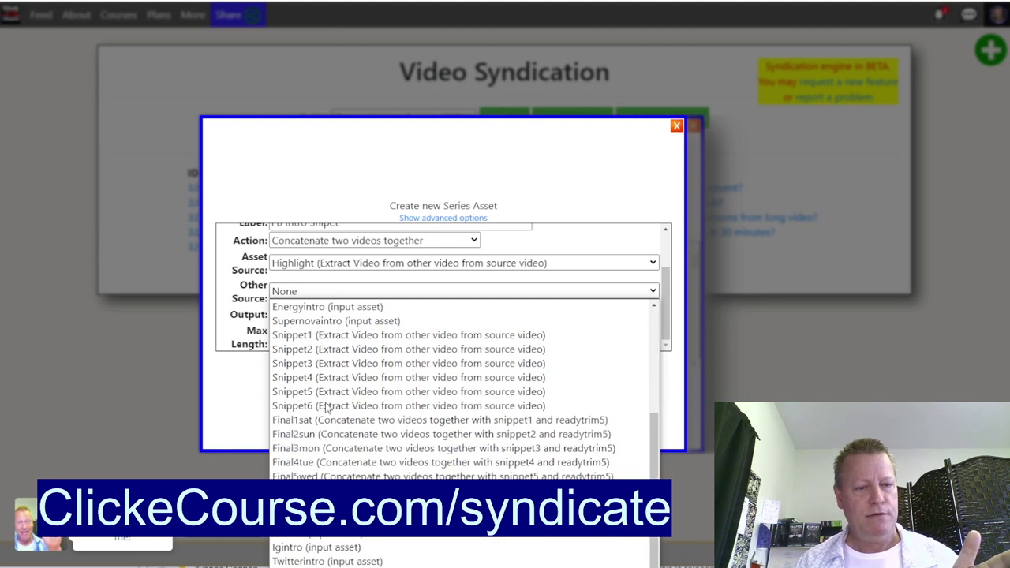
left_click(352, 539)
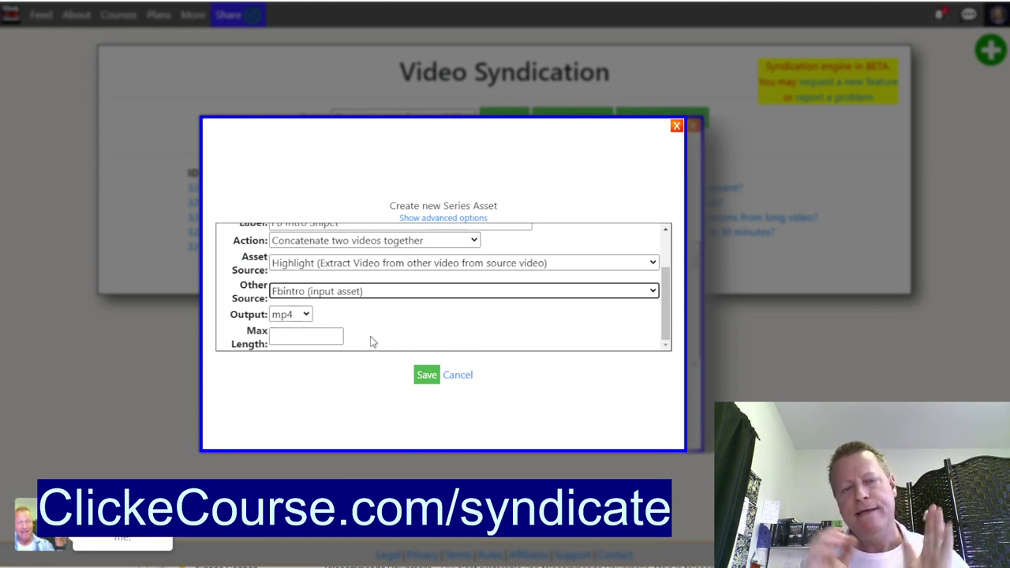
left_click(426, 385)
Step: Look through the series' asset list to locate the FB Intro Snipet entry among the video outputs
scroll(442, 332, "down", 6)
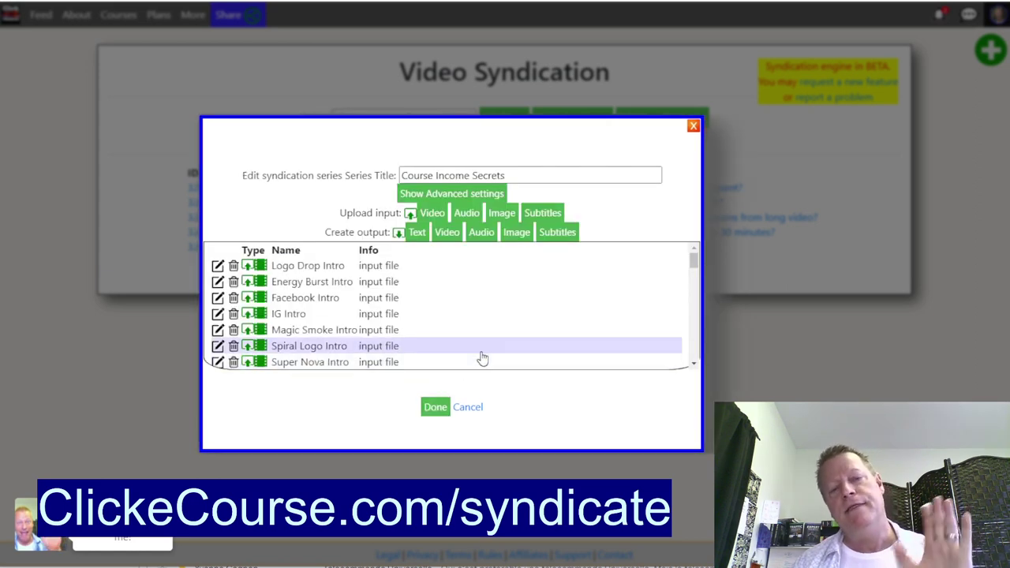
scroll(404, 304, "down", 5)
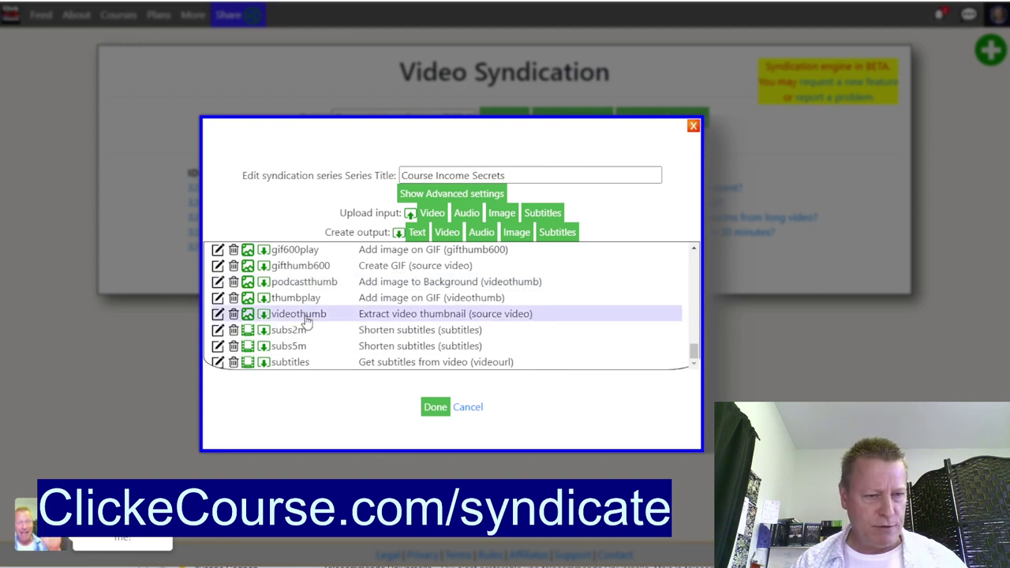
scroll(322, 314, "up", 1)
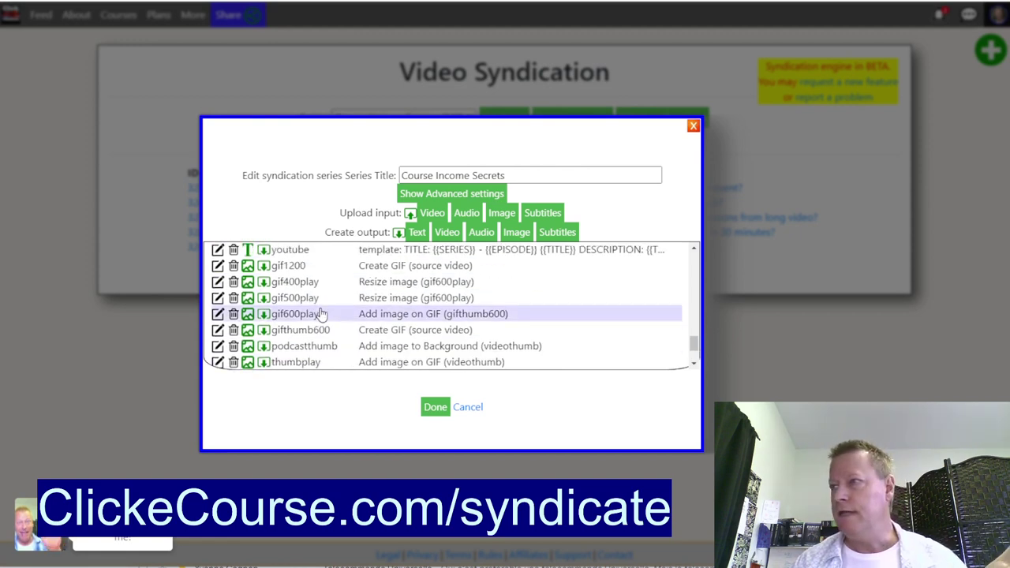
scroll(322, 314, "up", 1)
scroll(300, 315, "up", 1)
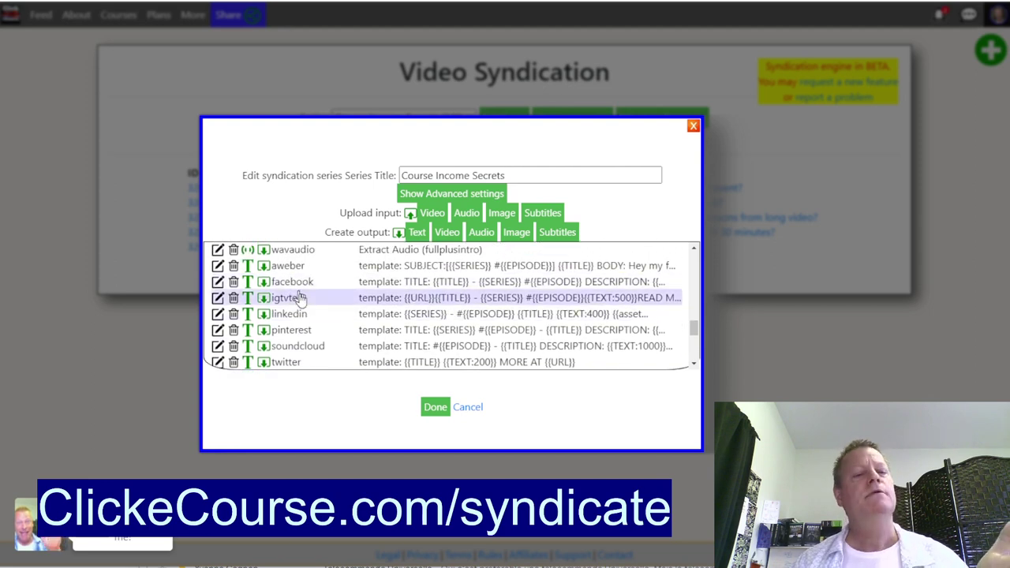
scroll(333, 332, "up", 1)
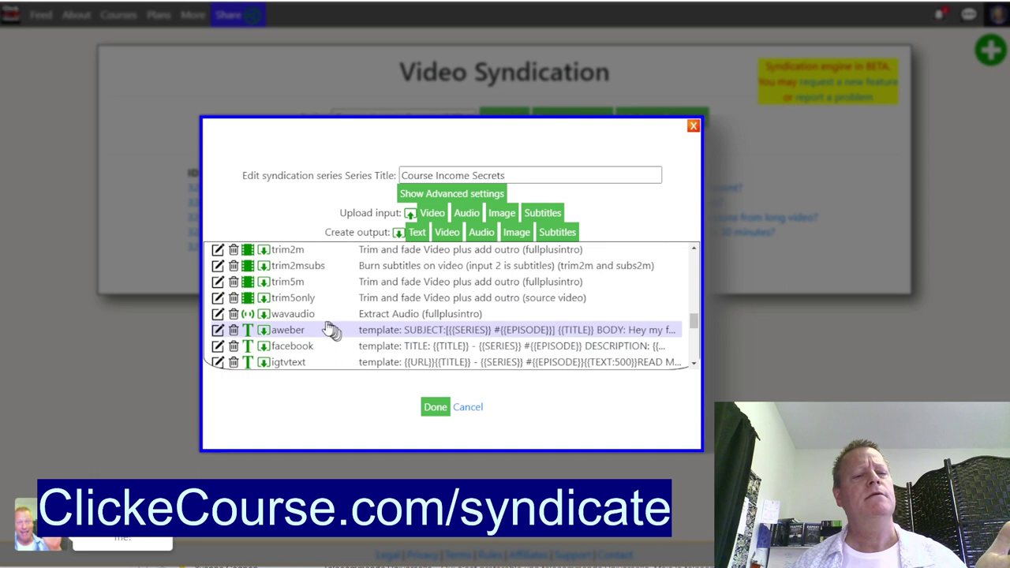
scroll(287, 293, "up", 1)
scroll(294, 295, "down", 1)
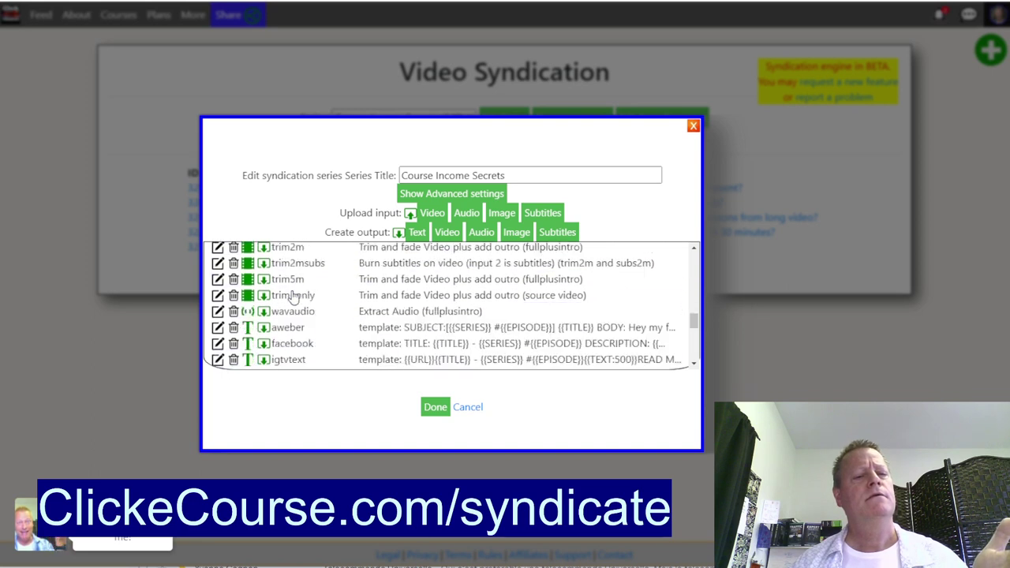
scroll(293, 295, "down", 2)
scroll(293, 297, "down", 8)
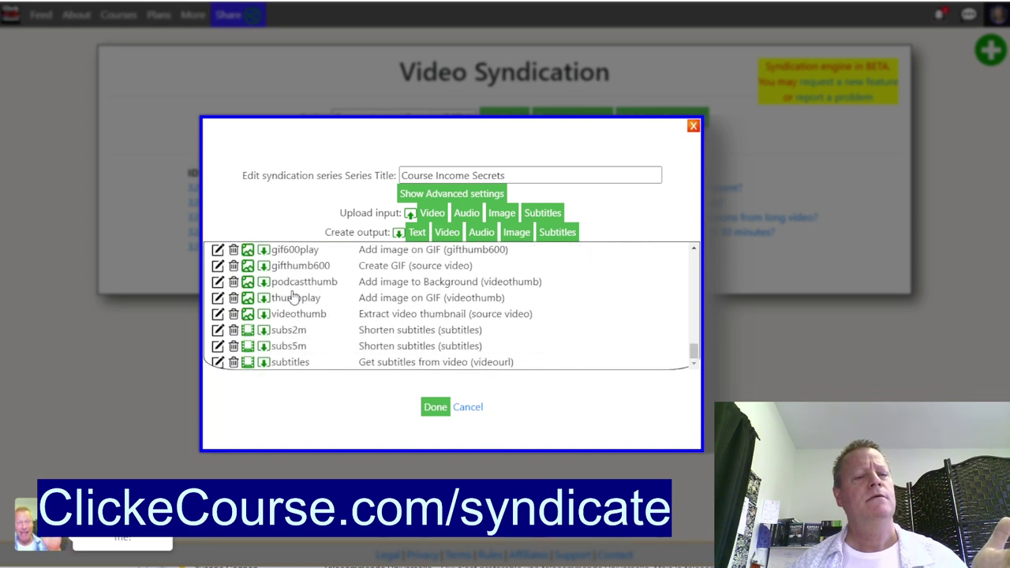
scroll(293, 297, "down", 4)
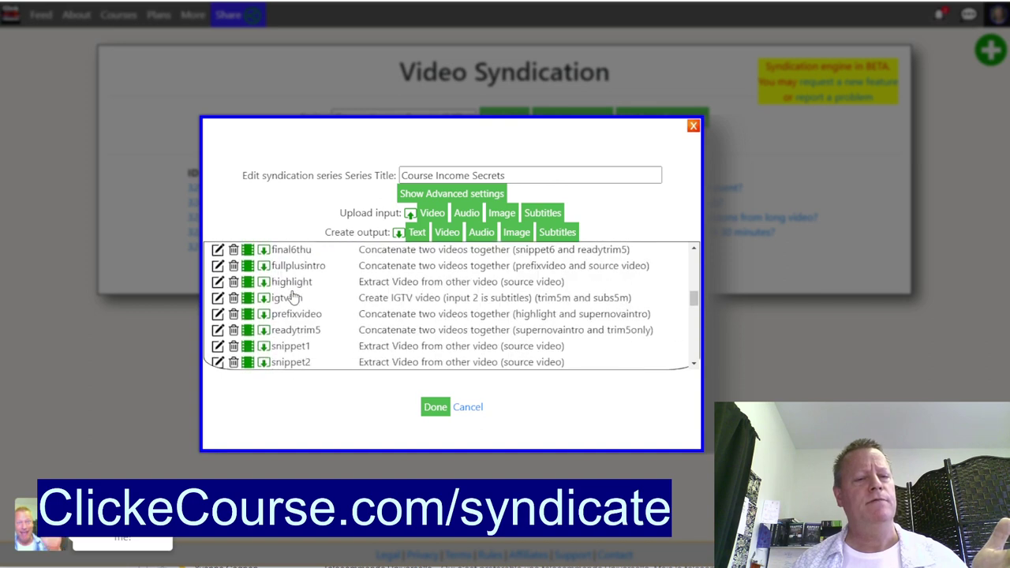
scroll(294, 298, "up", 1)
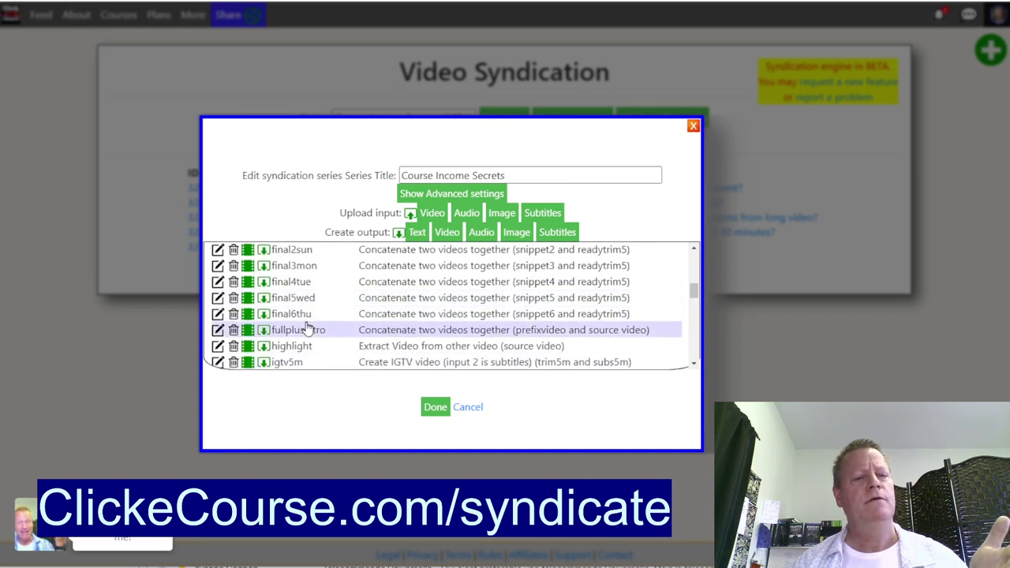
scroll(295, 298, "up", 1)
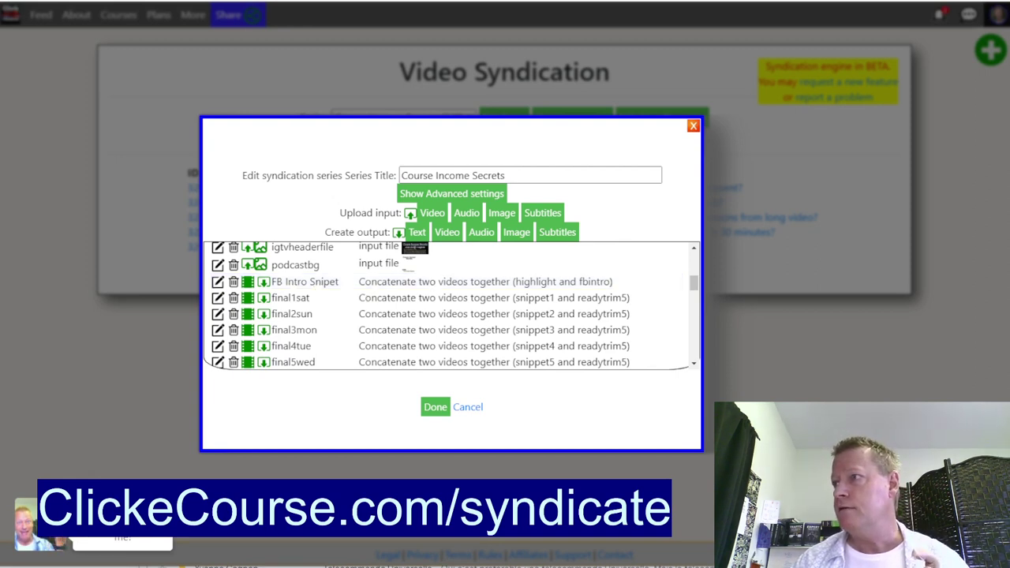
Step: Switch to the text notes, compare plan items #1 and #5 with the facebook video's segment sequence, and return to the series editor
key("alt+Tab")
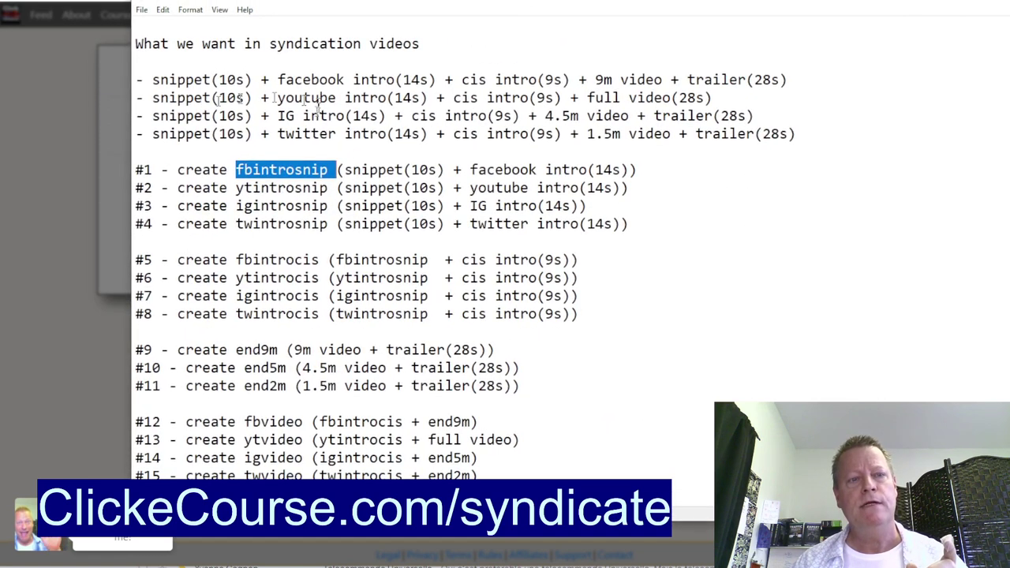
left_click_drag(136, 170, 646, 168)
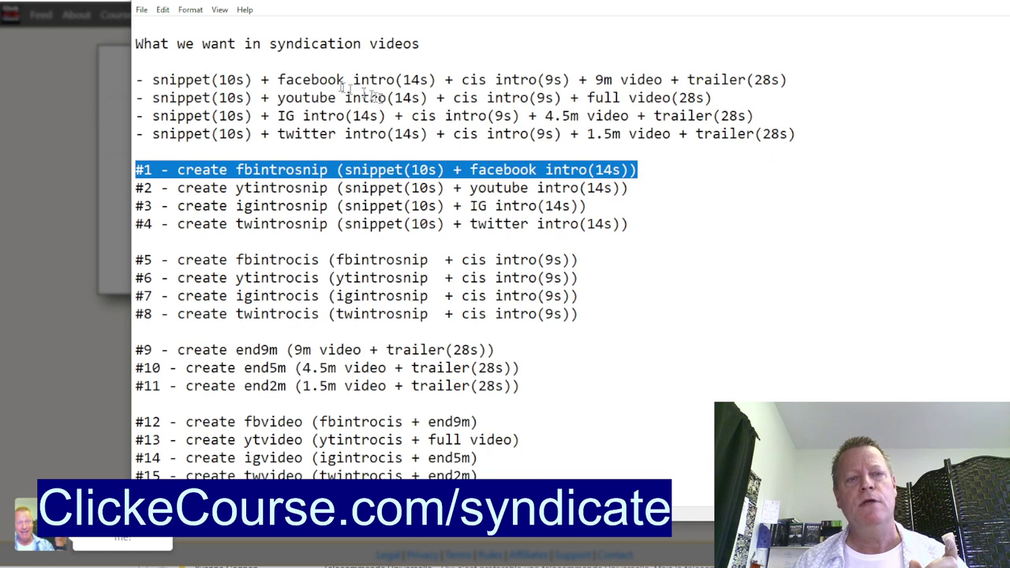
left_click_drag(437, 80, 155, 80)
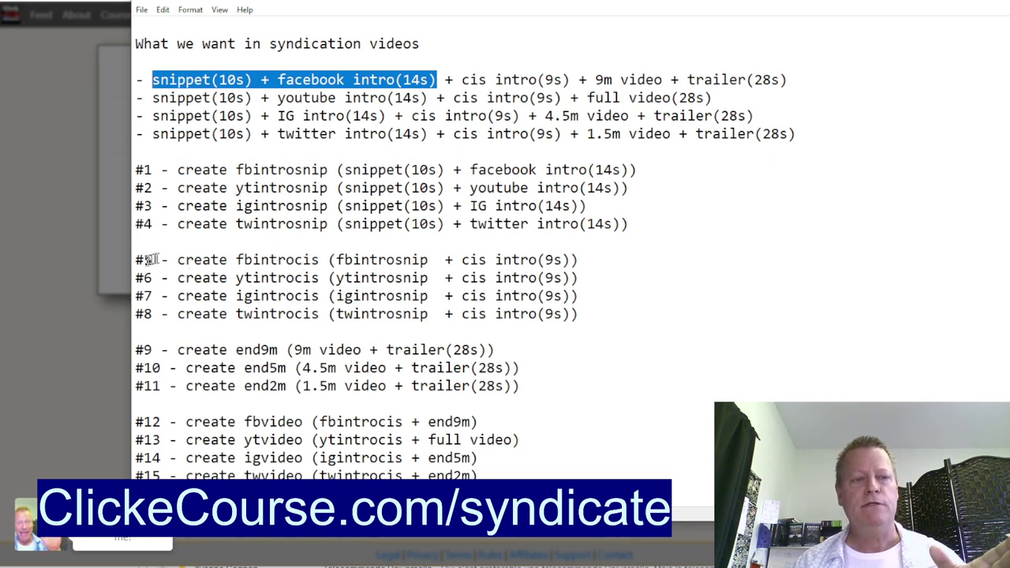
left_click_drag(138, 260, 584, 260)
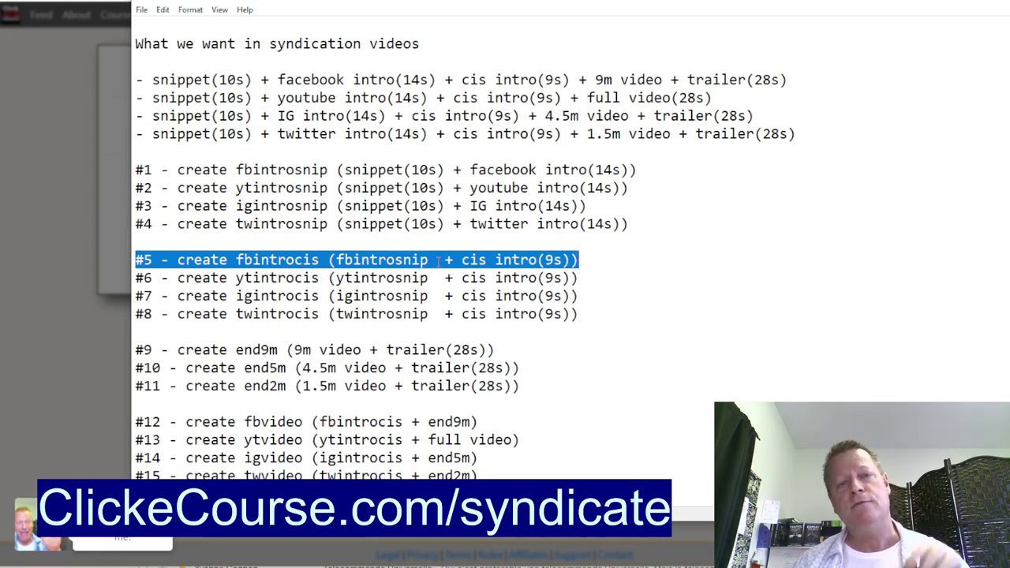
left_click_drag(569, 80, 154, 79)
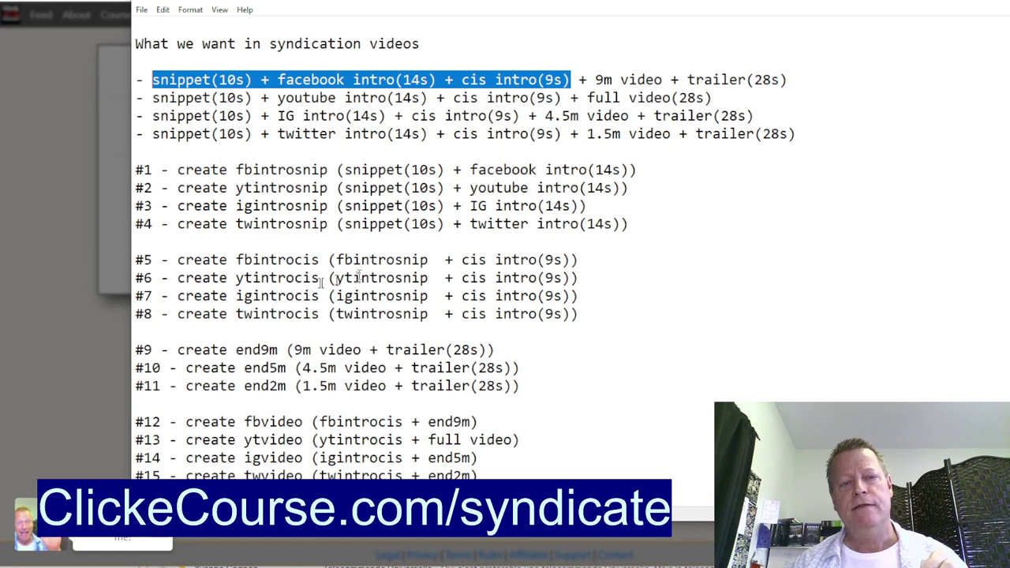
left_click_drag(135, 260, 586, 258)
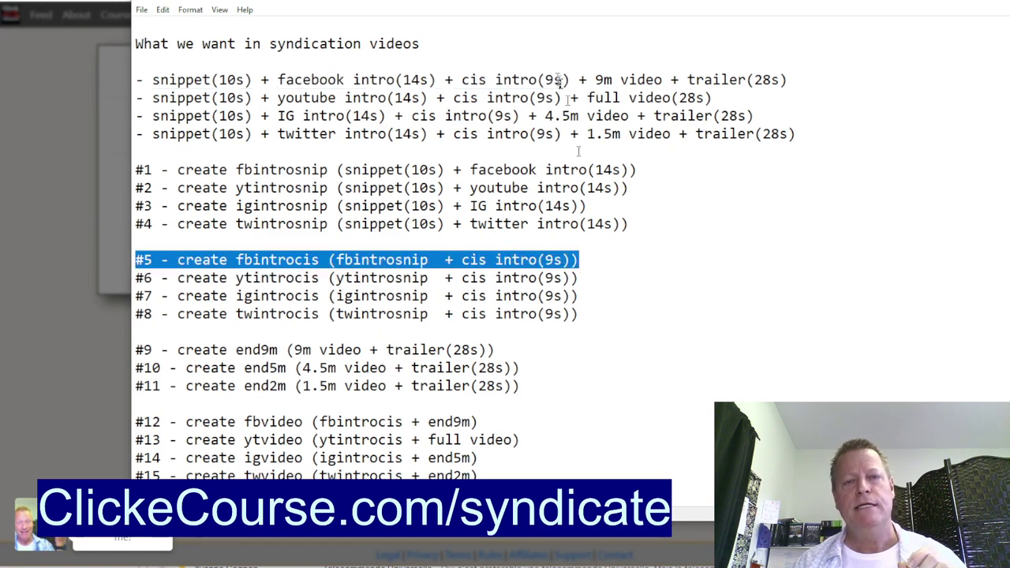
left_click_drag(544, 6, 1009, 48)
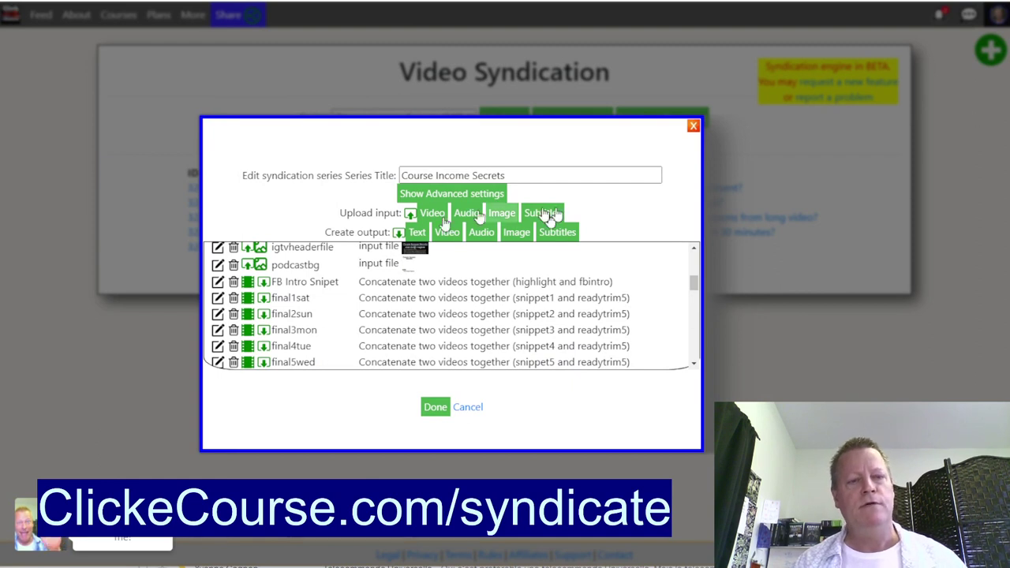
Step: Start a new video output in the series, named fbintrocis and labelled FB Intro CIS
left_click(446, 233)
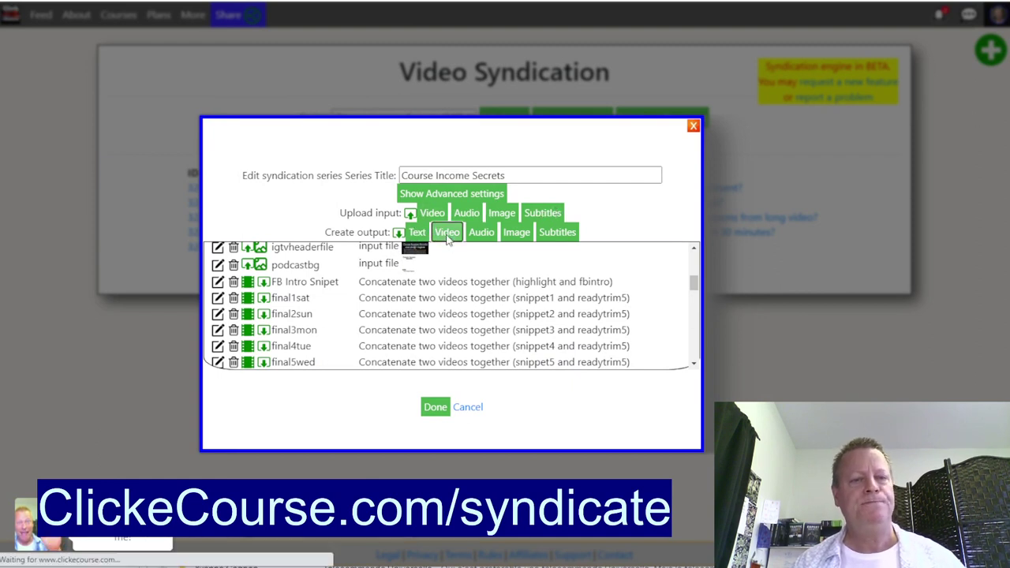
left_click(274, 198)
type("fbintrocis")
left_click(276, 217)
type("FB Intro")
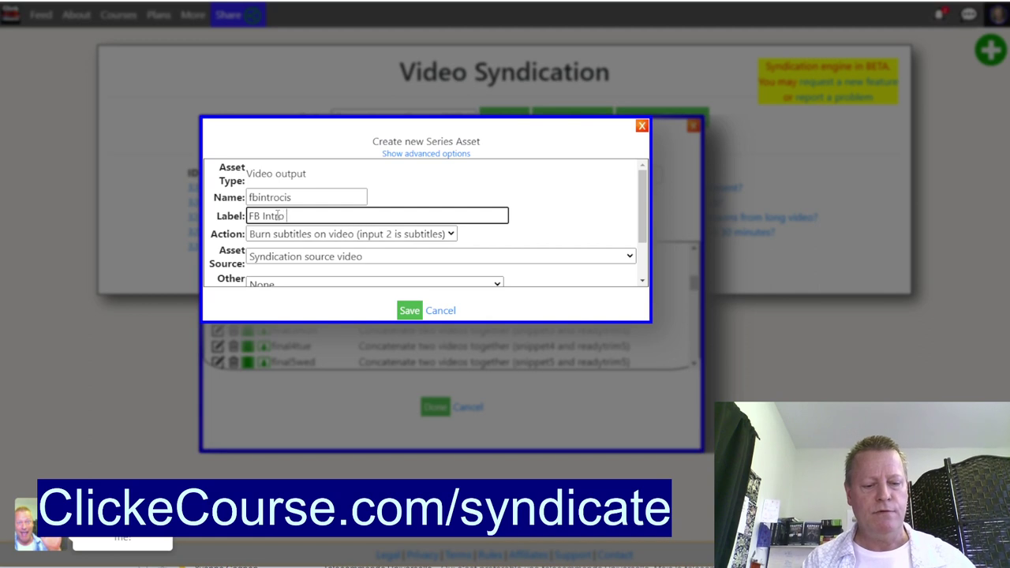
type(" ClS")
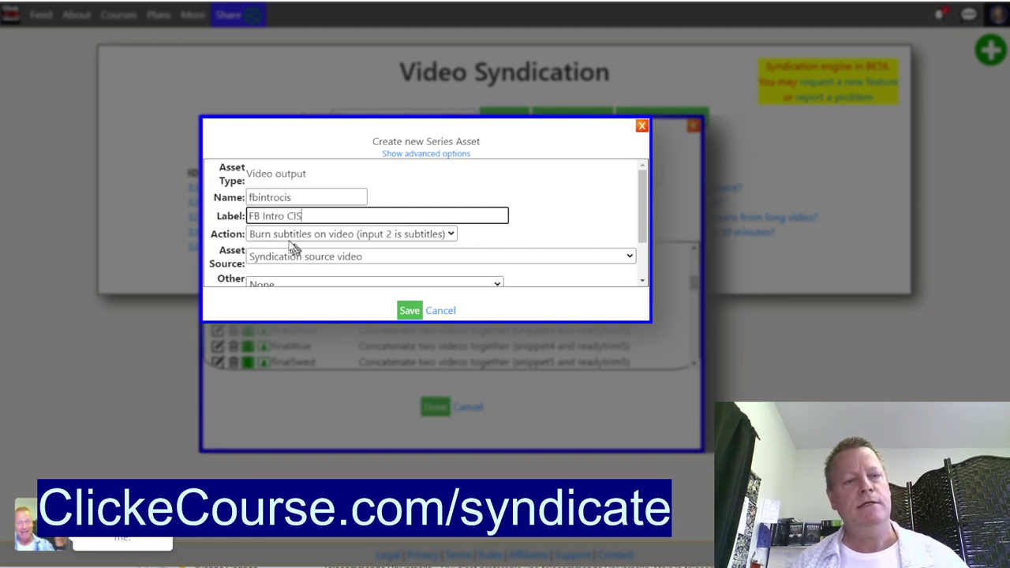
Step: Set the asset's action to Concatenate two videos together, with Fbintrosnip as the asset source
left_click(304, 234)
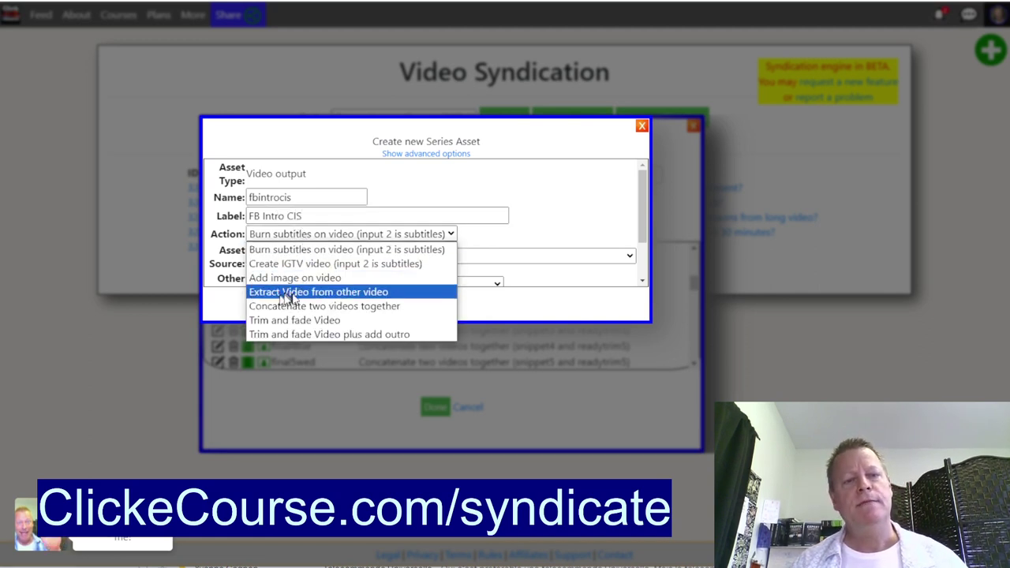
left_click(324, 306)
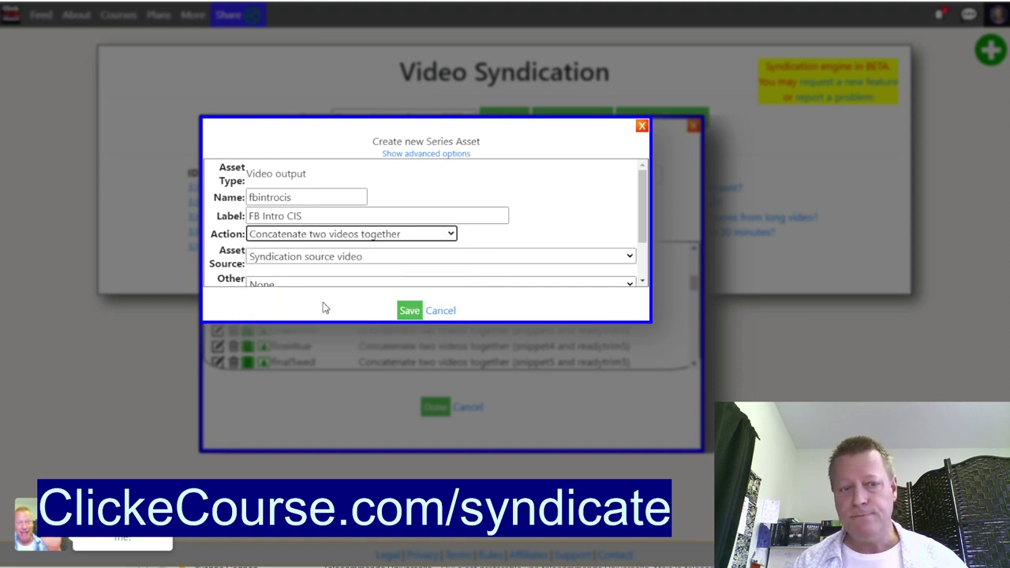
left_click(319, 262)
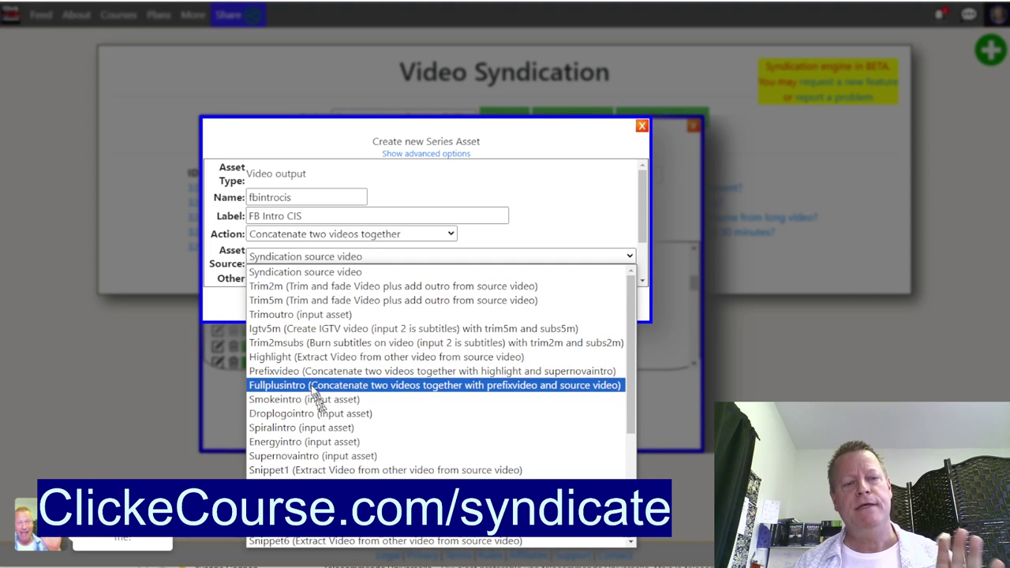
scroll(315, 427, "down", 5)
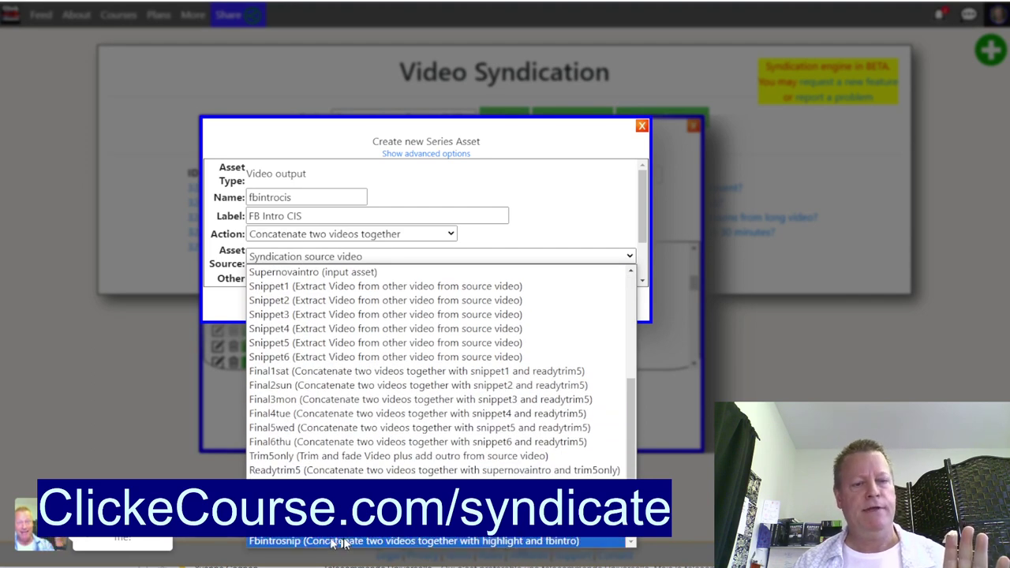
left_click(379, 544)
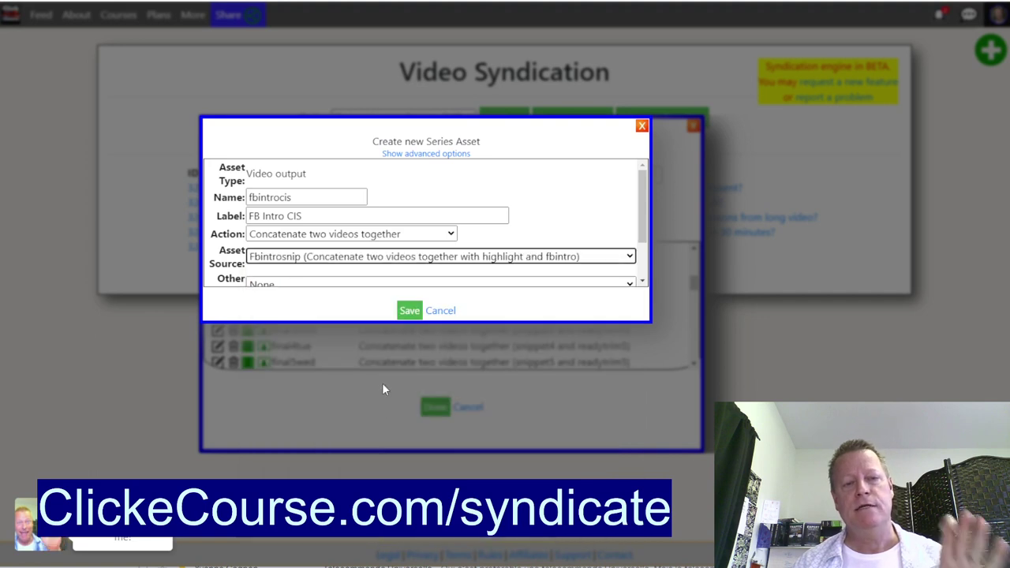
Step: Choose the Supernovaintro input asset as the other source and save the FB Intro CIS asset
scroll(359, 256, "down", 2)
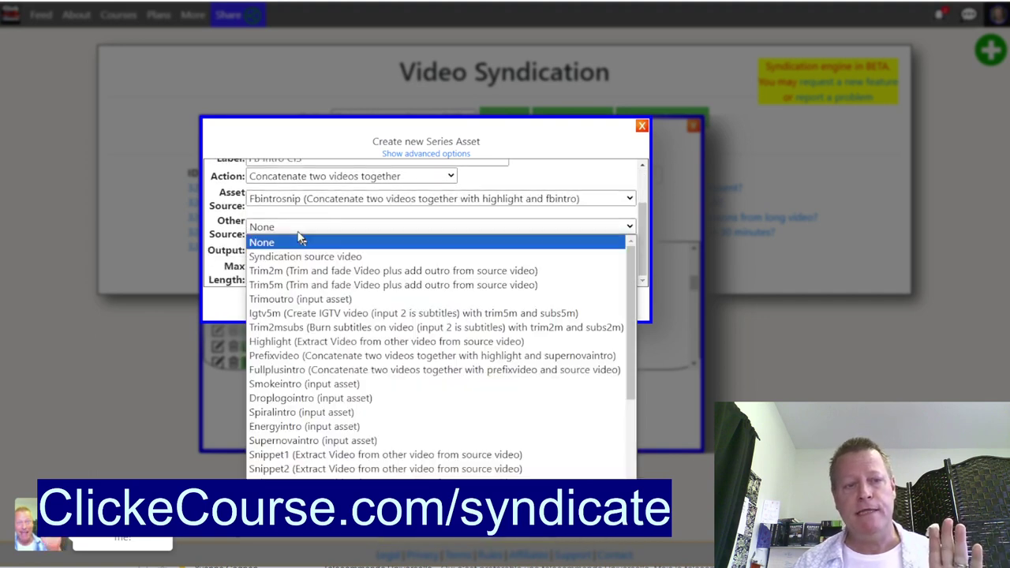
left_click(299, 229)
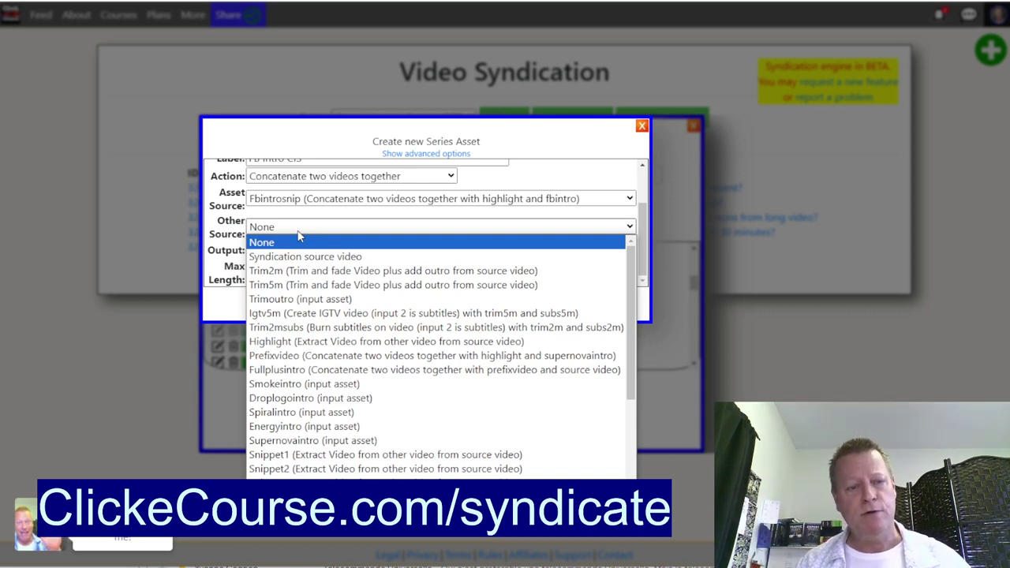
left_click(343, 444)
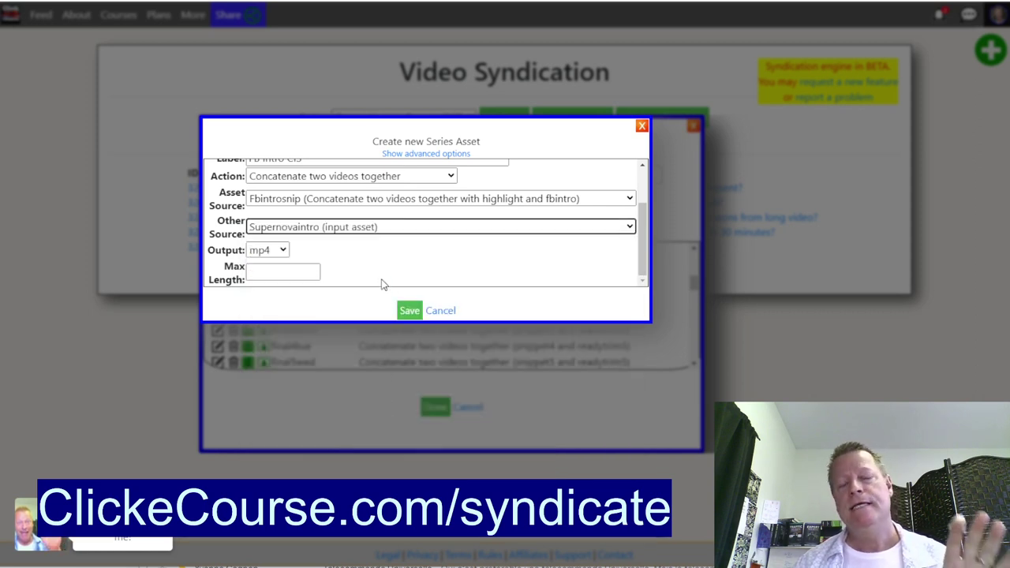
scroll(386, 265, "up", 3)
scroll(386, 265, "down", 3)
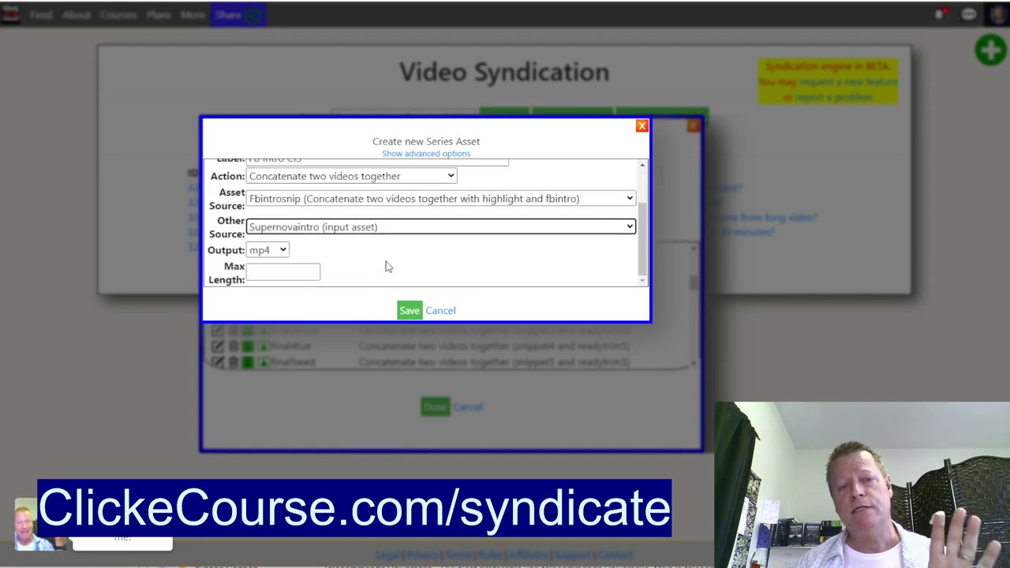
left_click(409, 311)
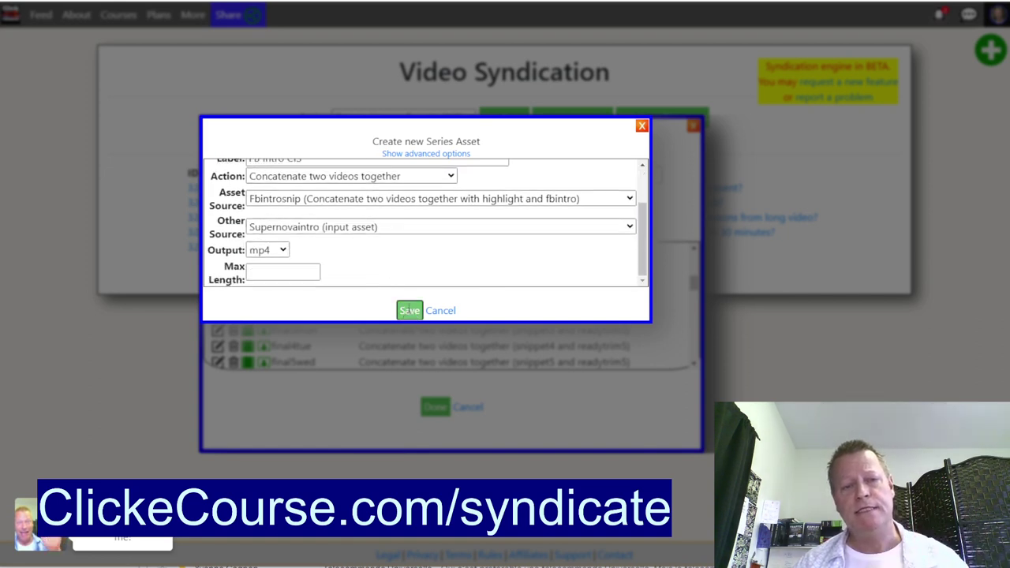
Step: Look through the series' asset list to locate the FB Intro CIS entry among the video outputs
scroll(378, 306, "down", 10)
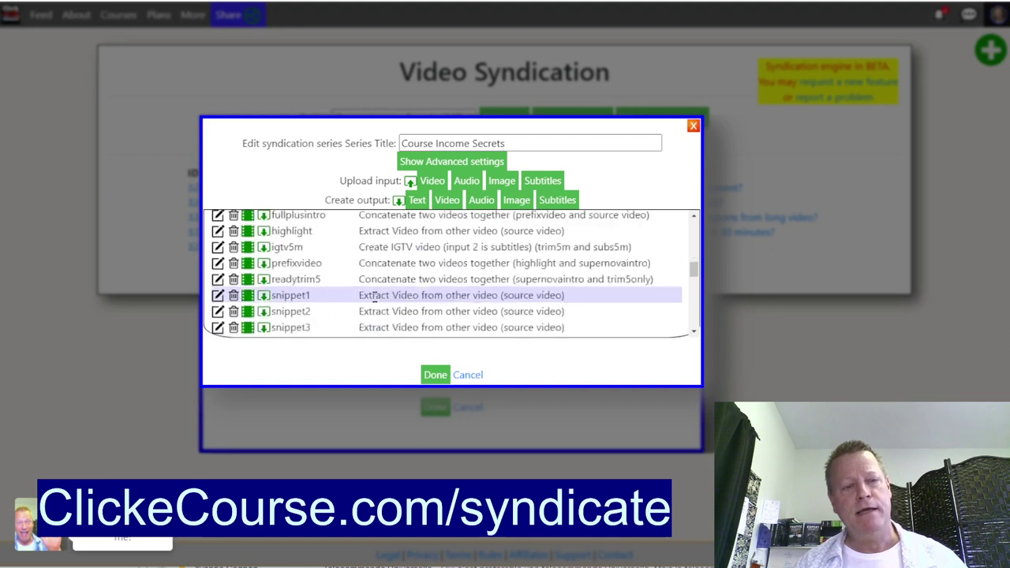
scroll(376, 304, "down", 10)
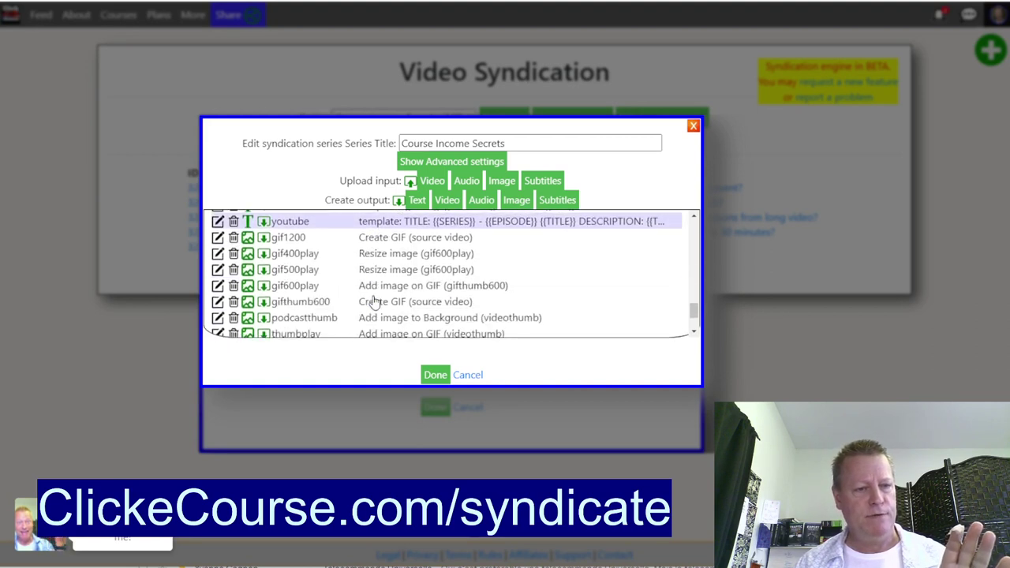
scroll(376, 304, "down", 3)
scroll(371, 303, "up", 3)
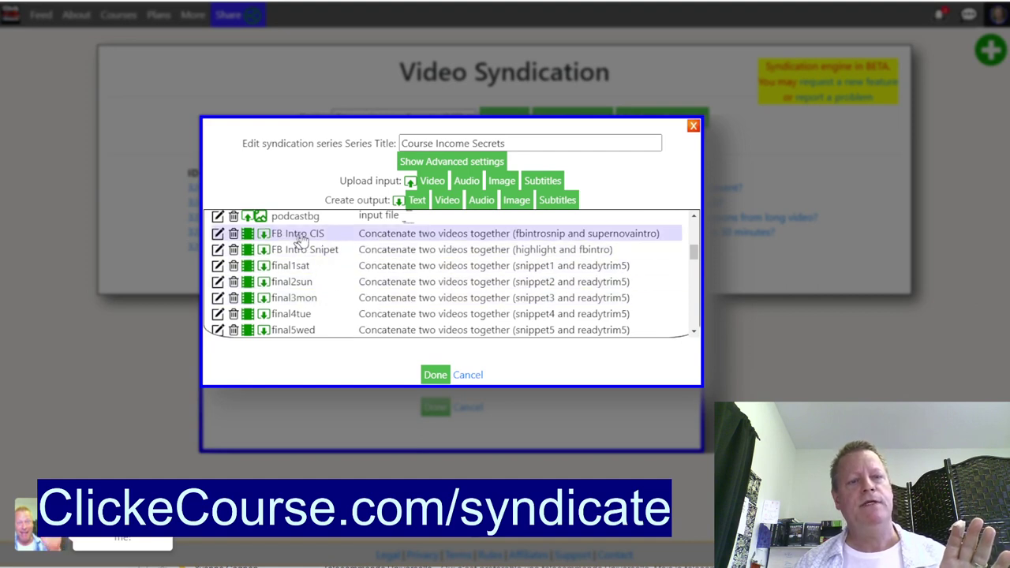
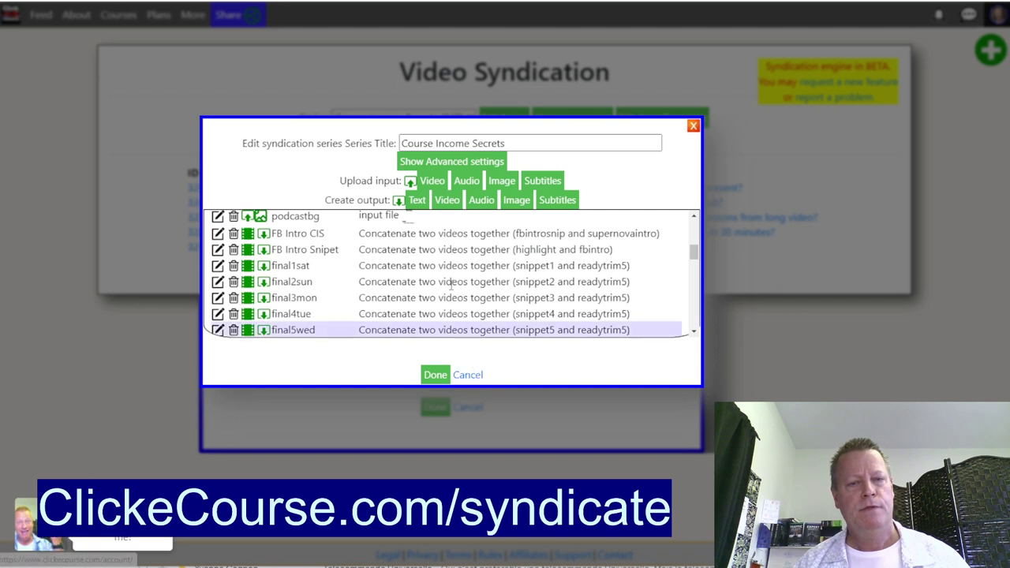
Step: Start a new video output with the Trim and fade Video action, named video9m and labelled Video 9M
left_click(447, 201)
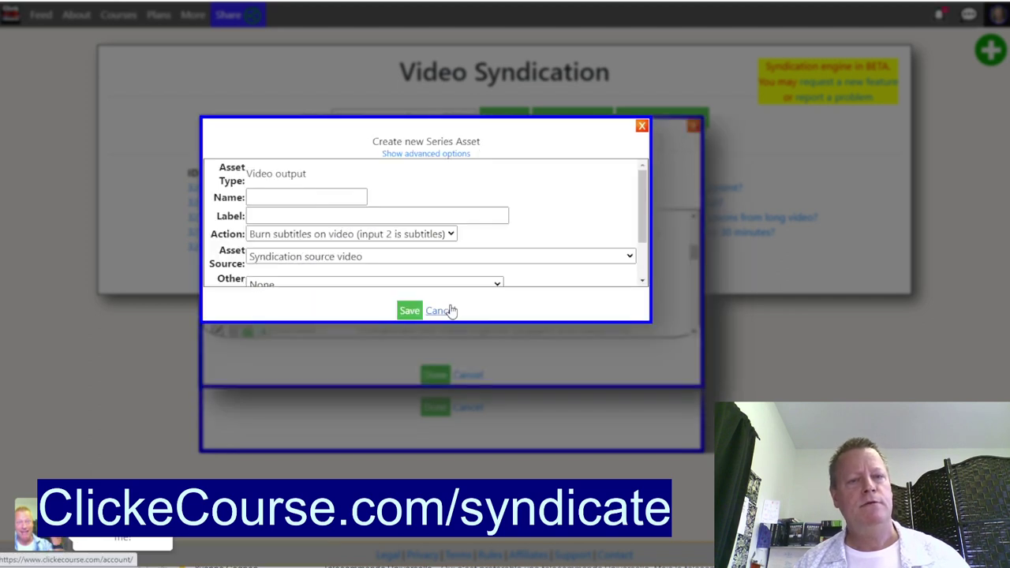
left_click(306, 236)
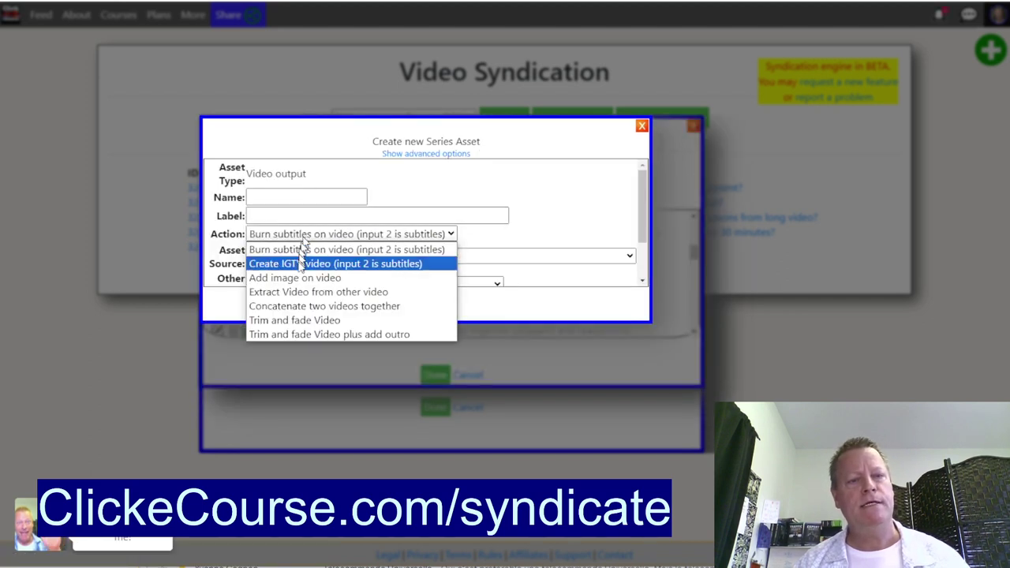
left_click(324, 321)
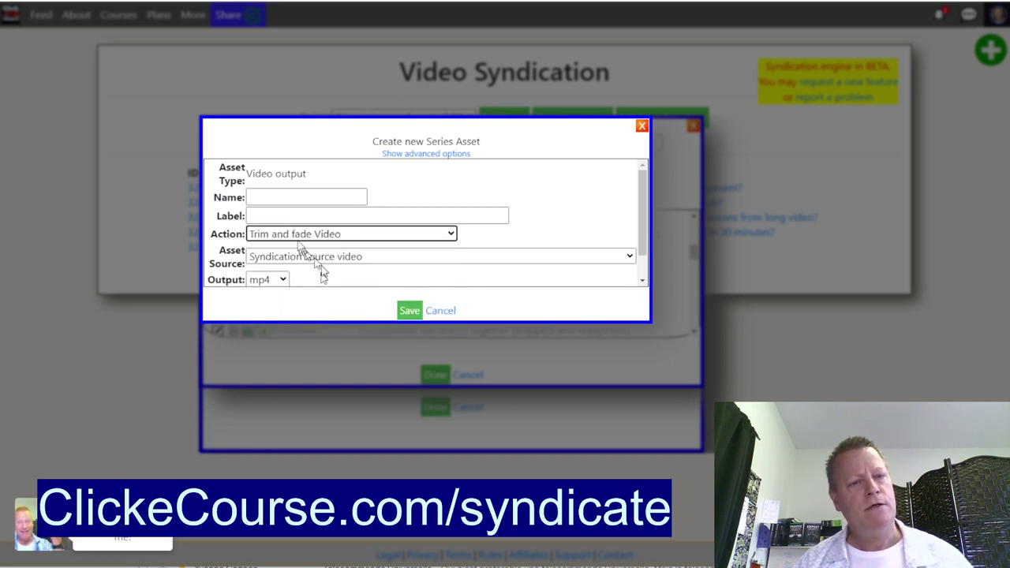
left_click(275, 199)
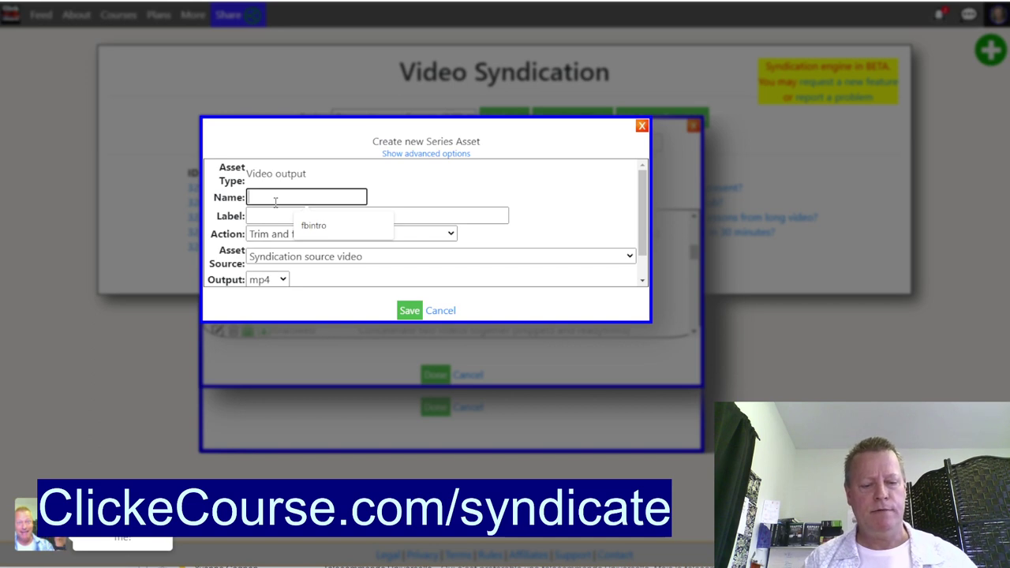
type("video9m")
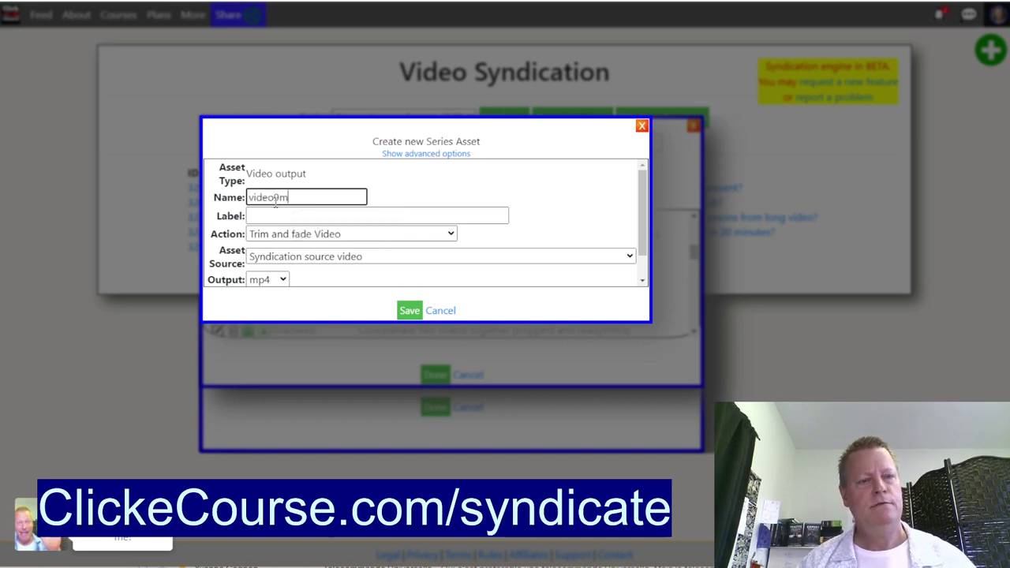
key("Tab")
type("Video 9M")
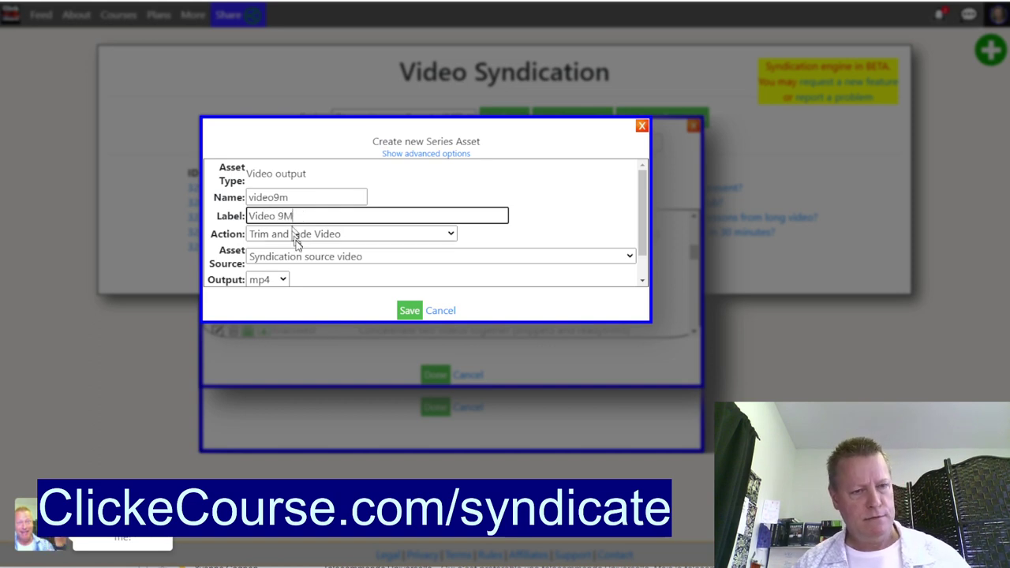
Step: Switch to Calculator and multiply 9 by 60 to convert the clip's maximum length from minutes to seconds
scroll(298, 248, "down", 1)
left_click(277, 271)
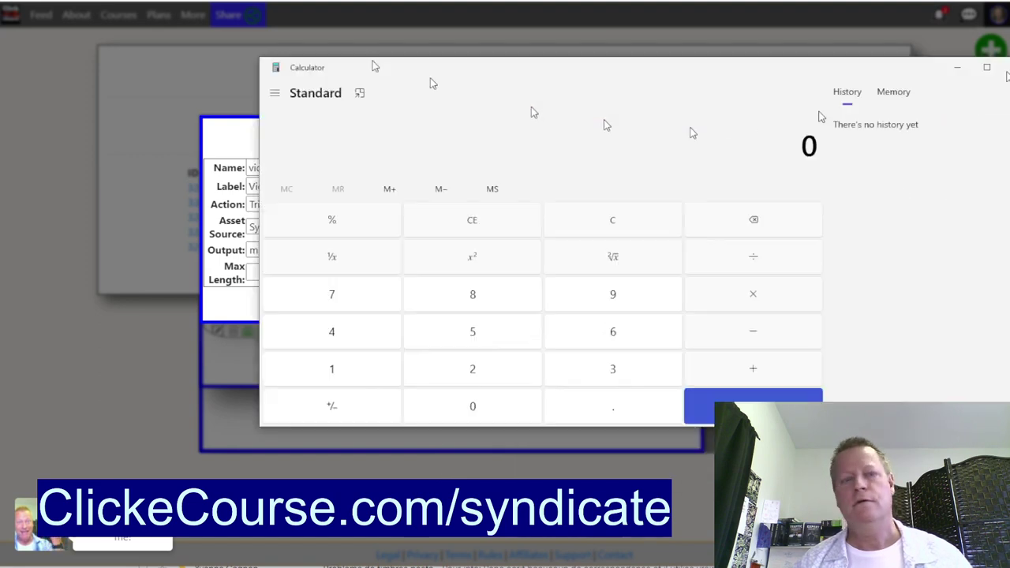
type("*60")
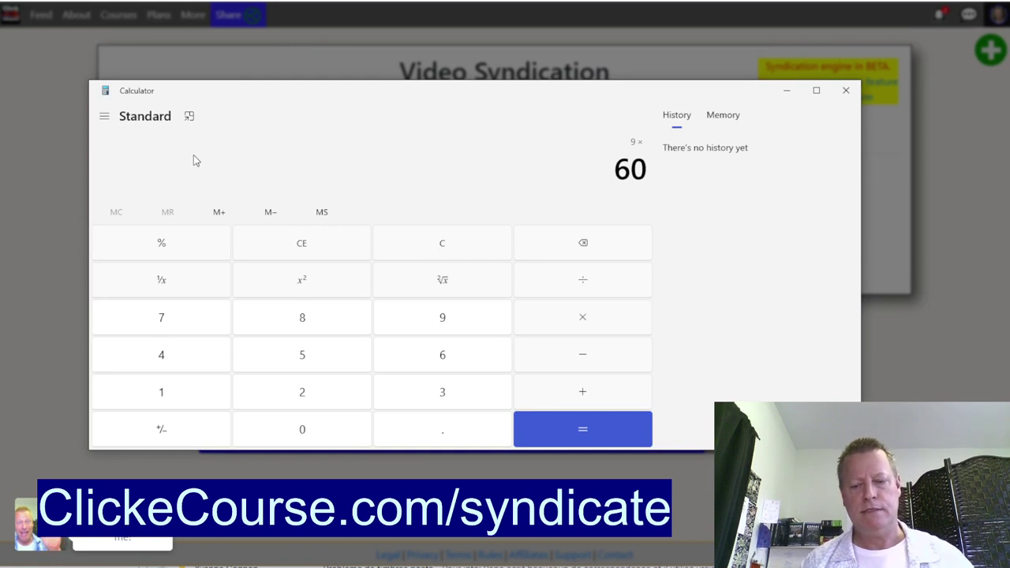
key("Return")
left_click_drag(345, 101, 384, 319)
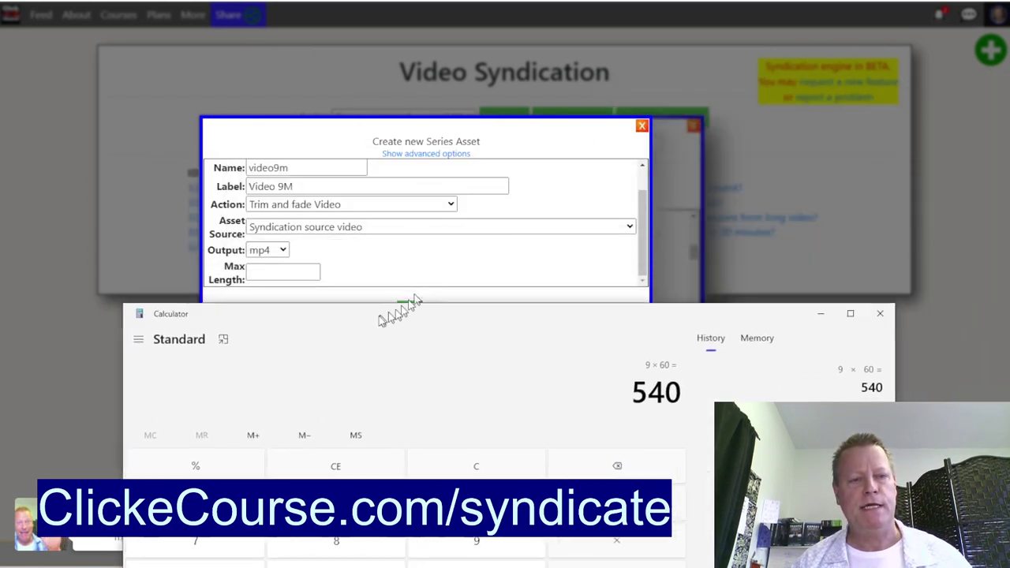
Step: Set the Video 9M asset's max length to 540 and save it, putting the Calculator window away
left_click(280, 272)
left_click(280, 272)
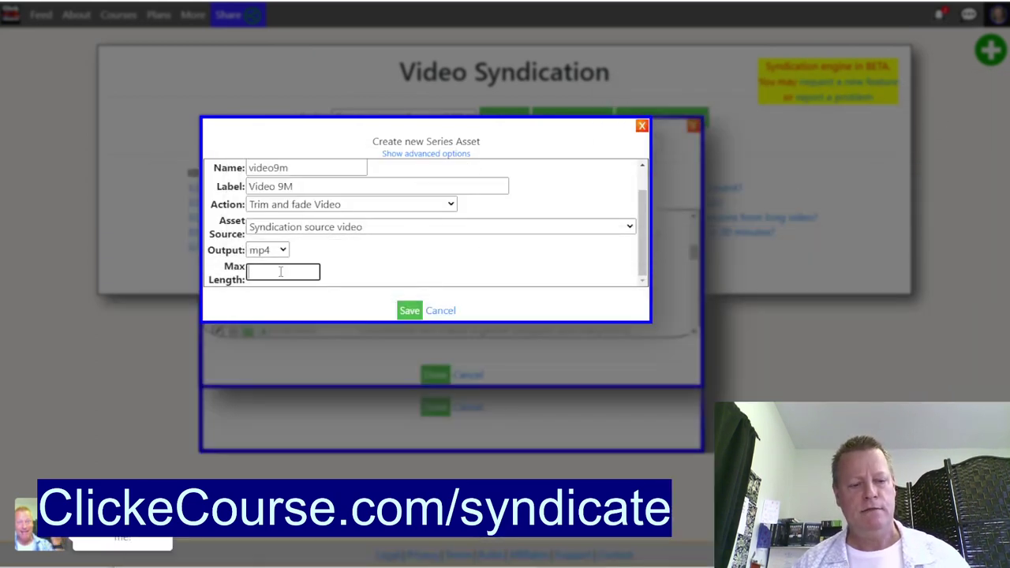
type("540")
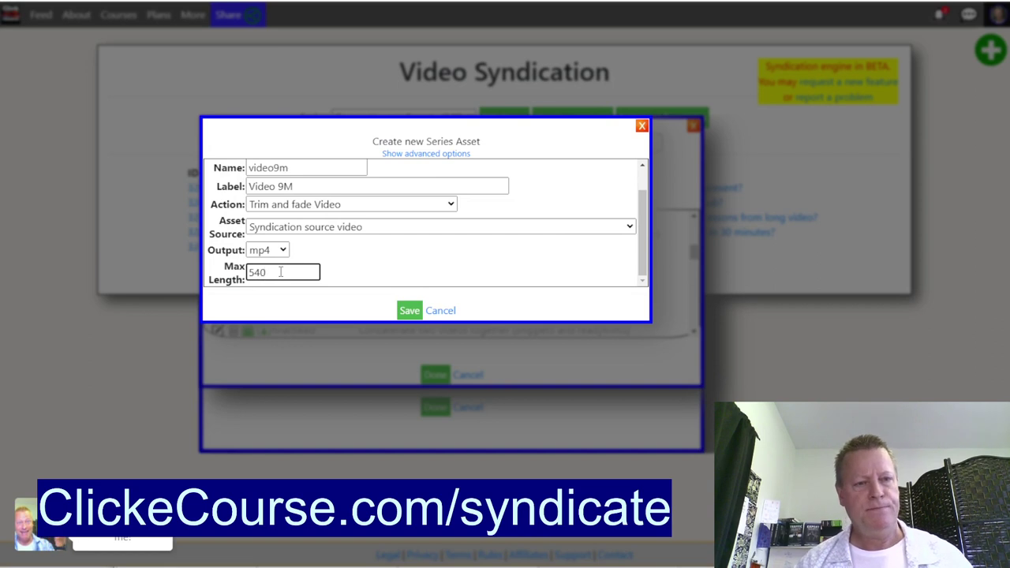
key("alt+Tab")
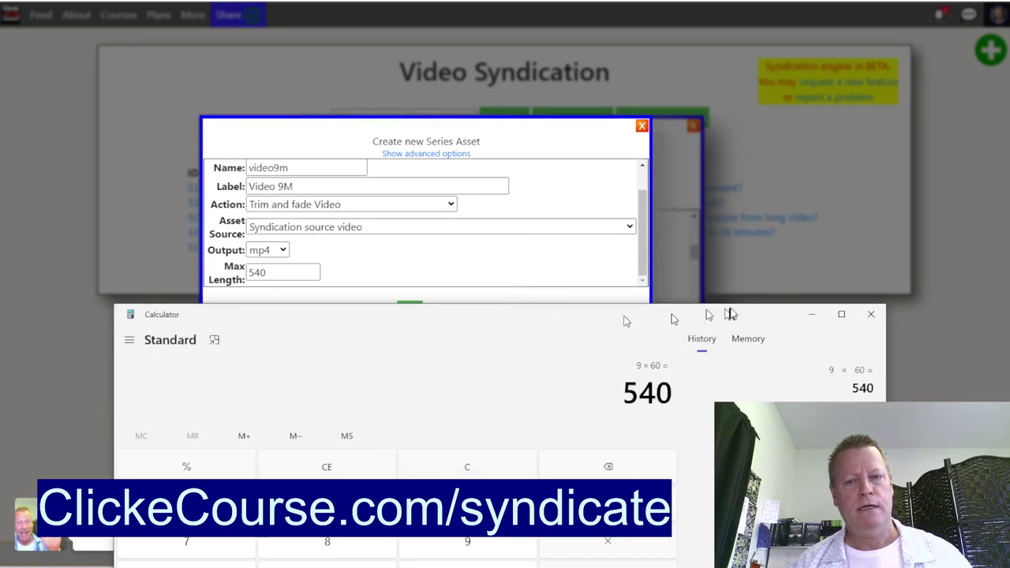
left_click(812, 314)
left_click(418, 265)
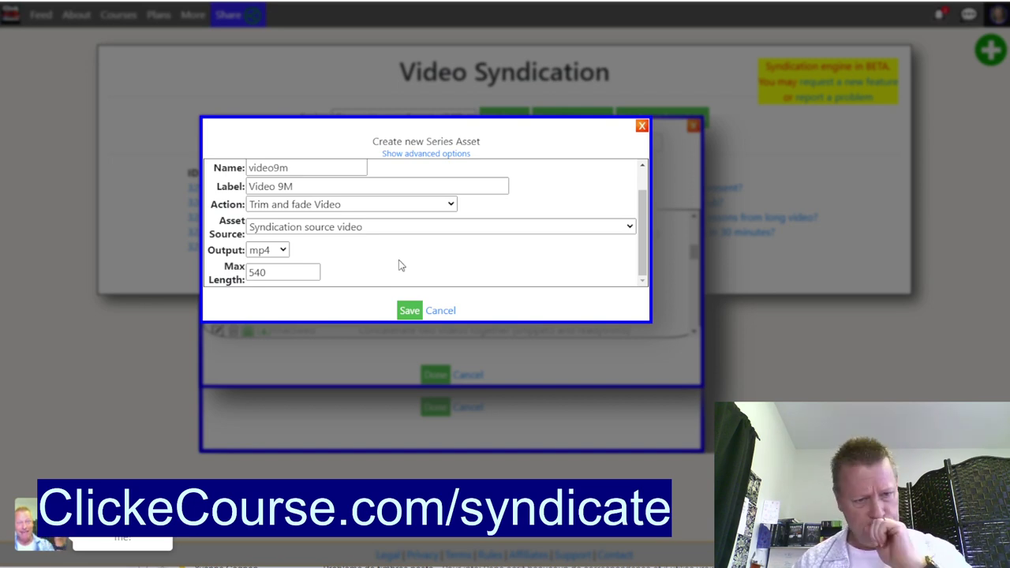
left_click(410, 311)
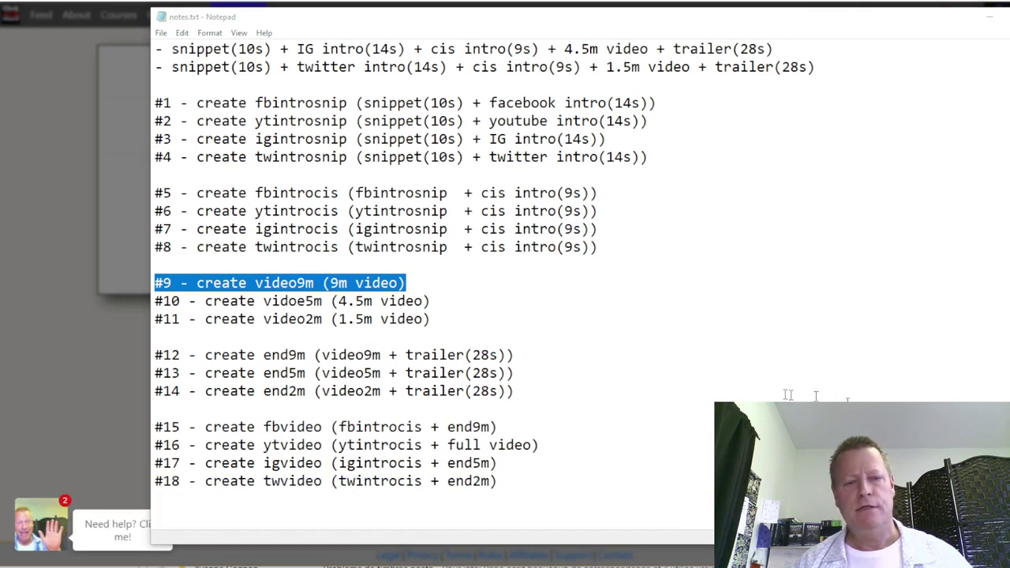
Step: Check plan item #12 in the notes, and start a new video output named end9m with the label End 9m
left_click_drag(157, 356, 518, 360)
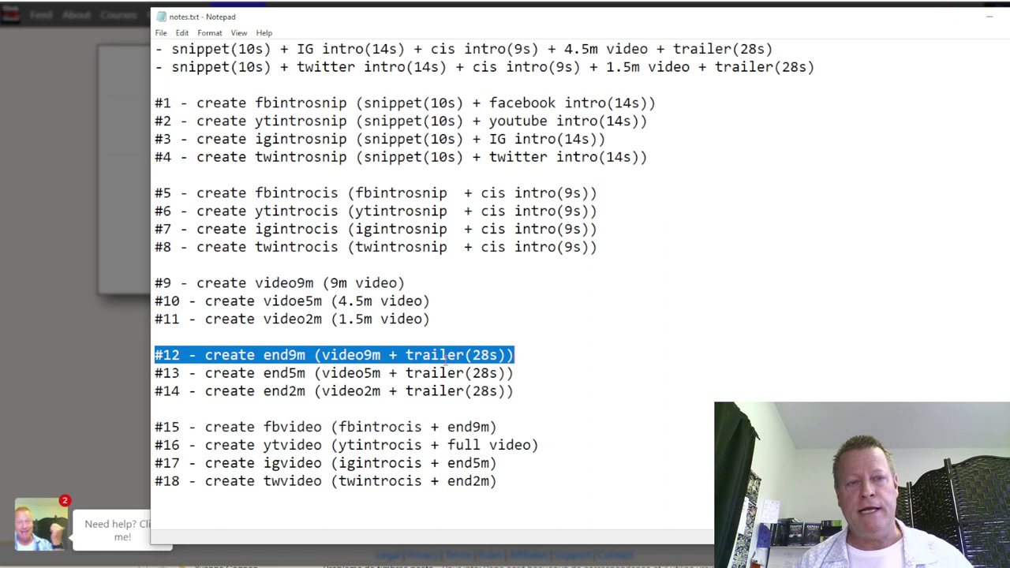
double_click(285, 356)
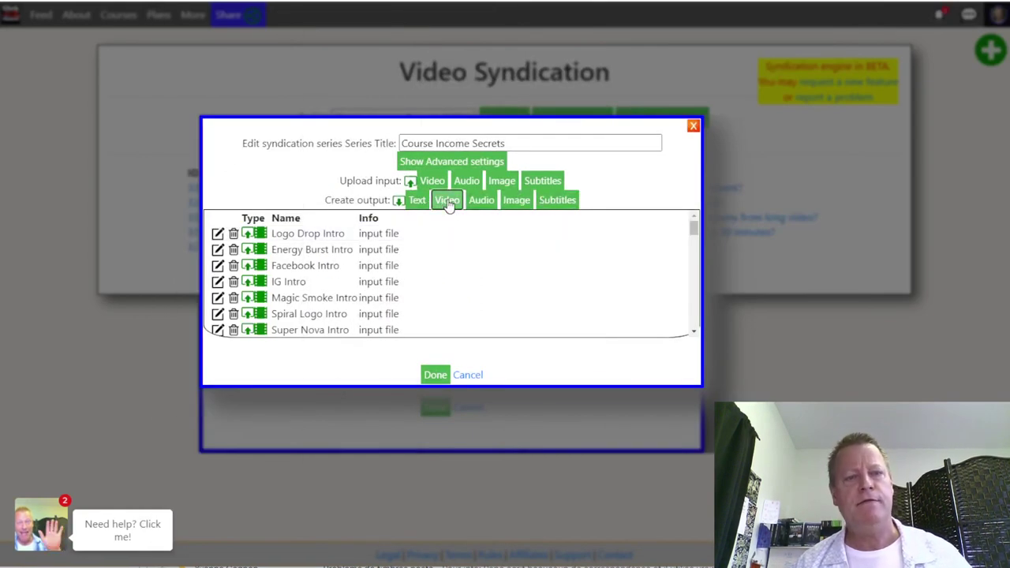
left_click(447, 201)
left_click(286, 197)
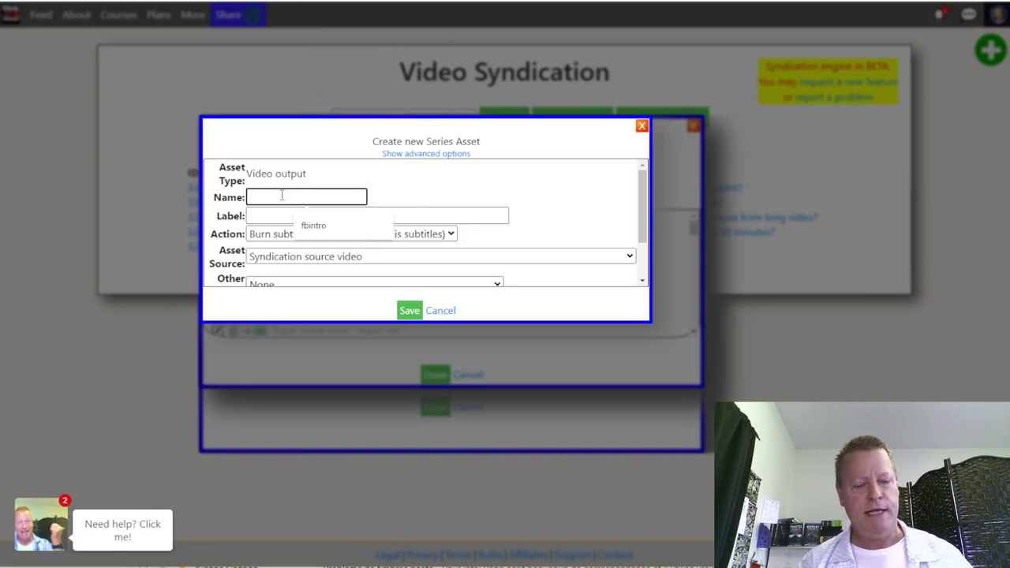
type("end9m")
left_click(283, 215)
type("End 9m")
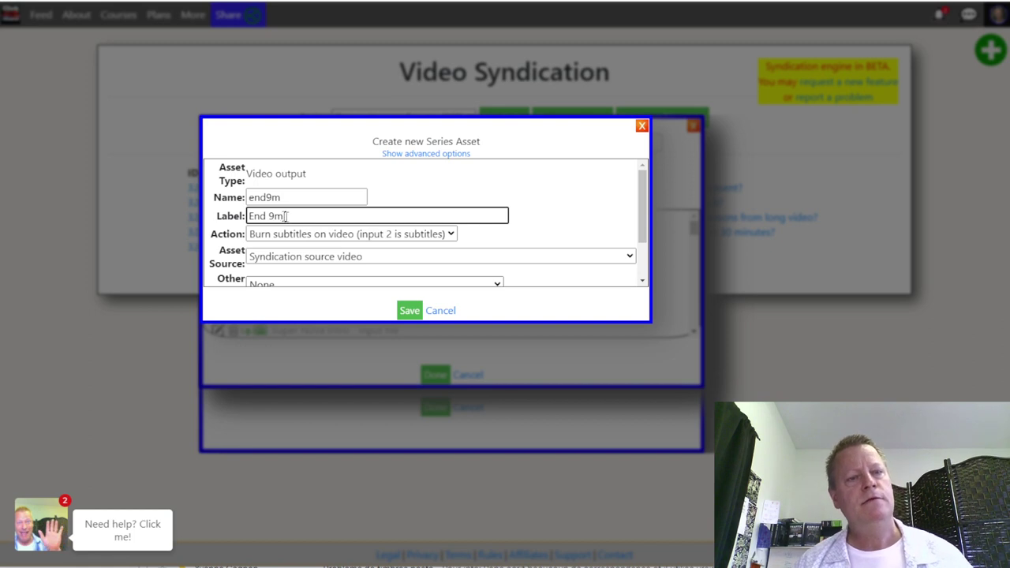
Step: Set the end9m output's action to Concatenate two videos together, with Video9m as its asset source
left_click(287, 234)
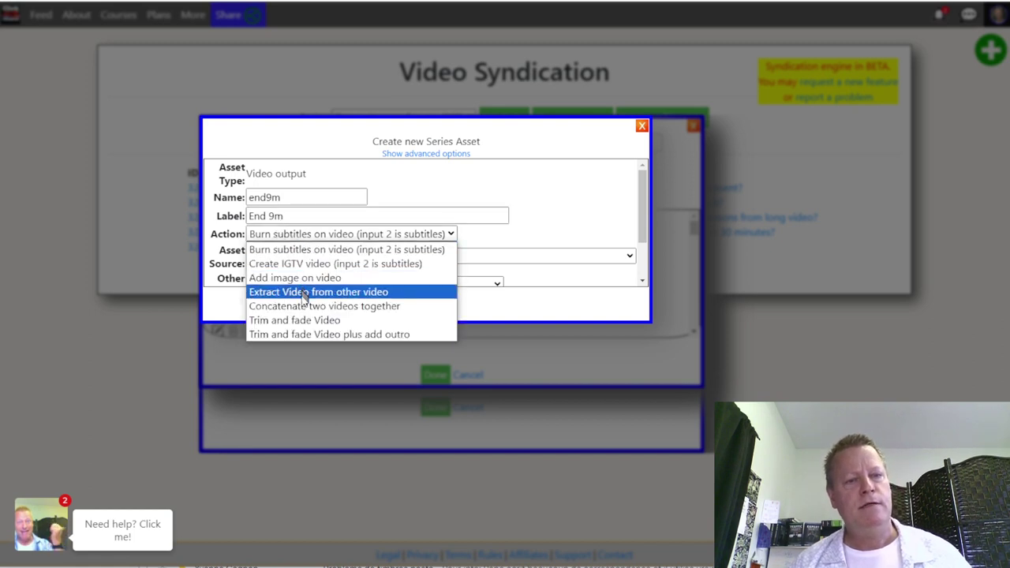
left_click(318, 308)
left_click(305, 259)
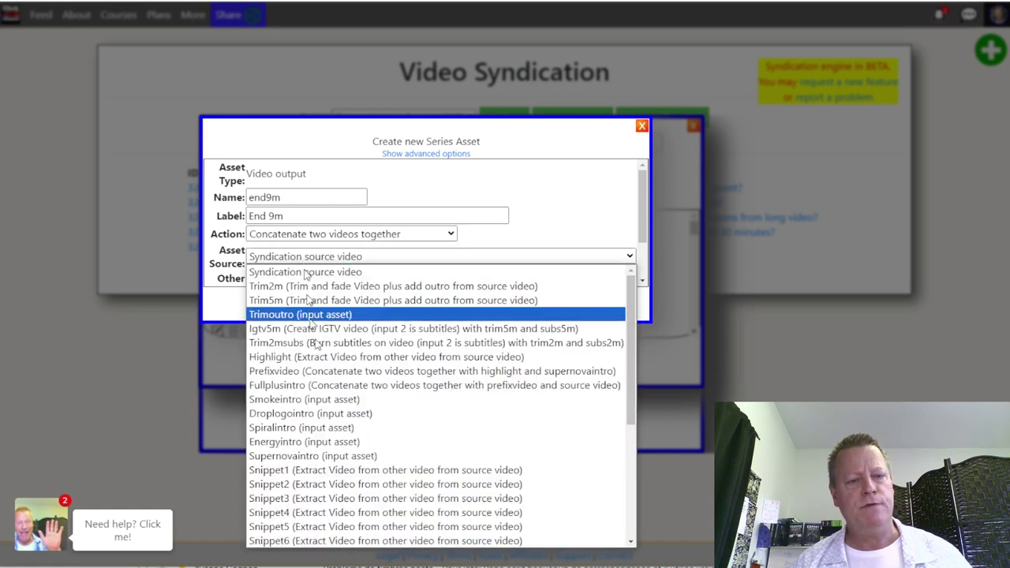
scroll(309, 302, "down", 5)
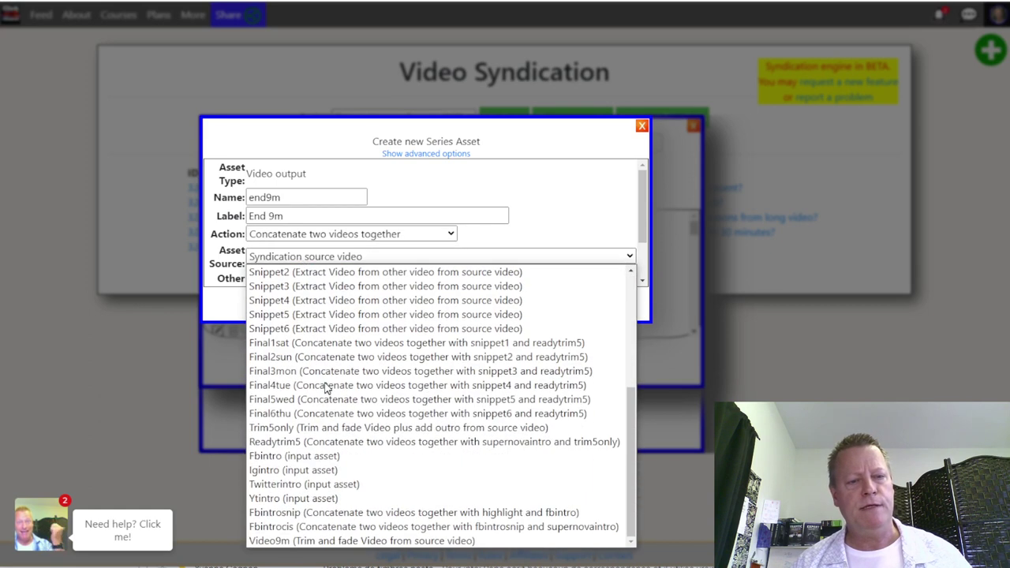
left_click(299, 541)
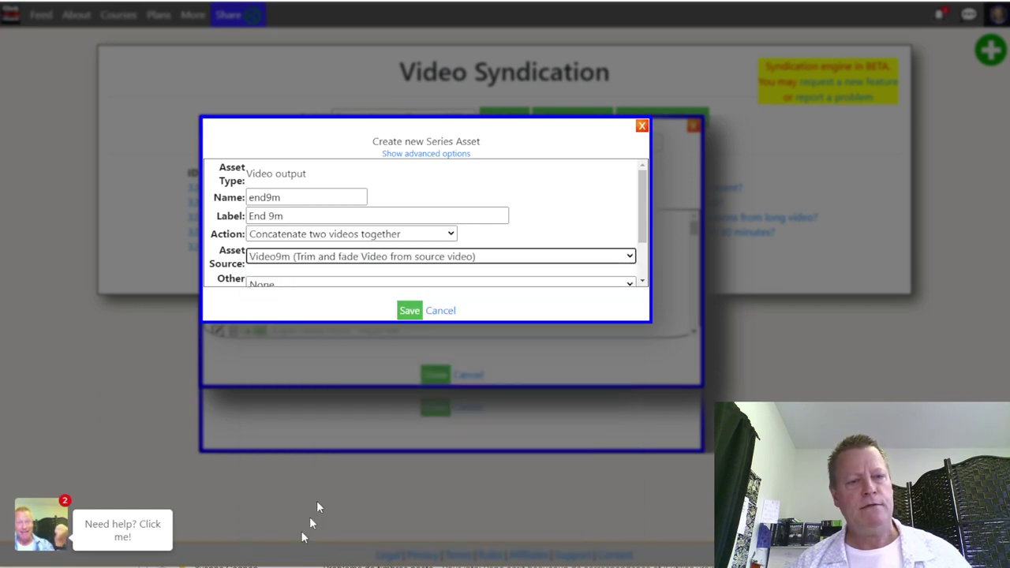
Step: Choose Trimoutro as the other source for end9m and save the asset
left_click(300, 286)
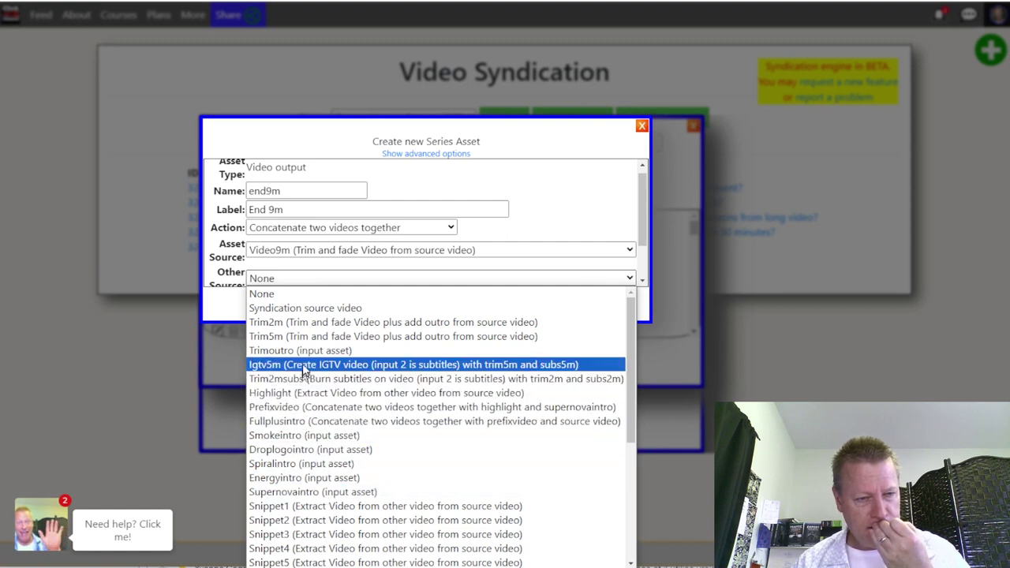
scroll(304, 371, "down", 5)
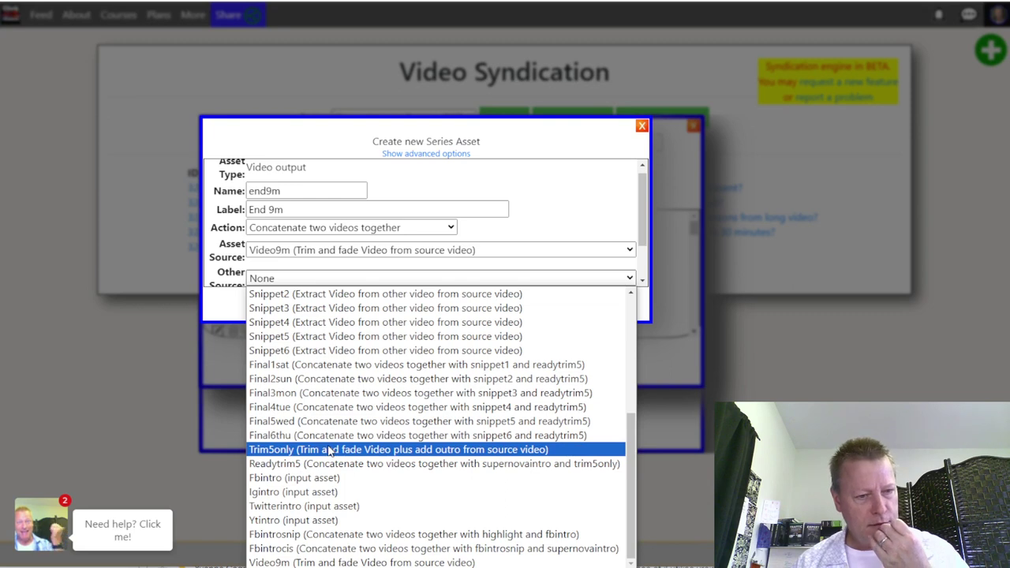
scroll(330, 452, "up", 5)
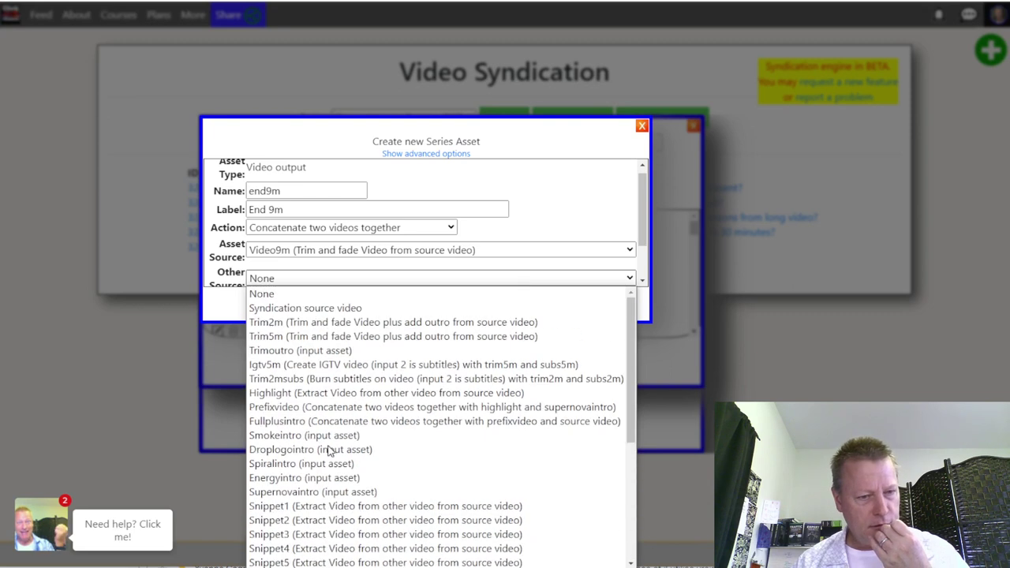
left_click(334, 351)
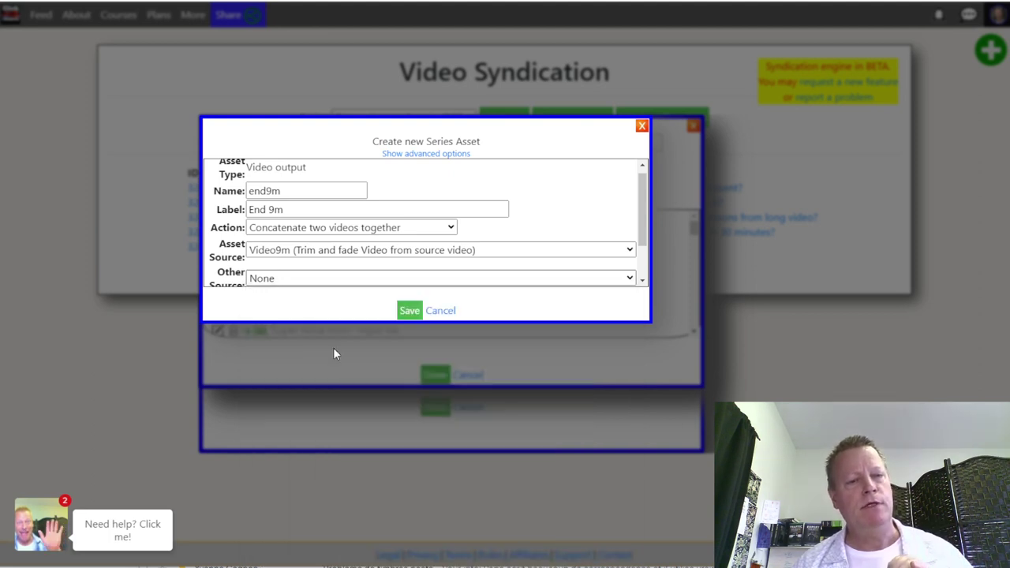
left_click(403, 312)
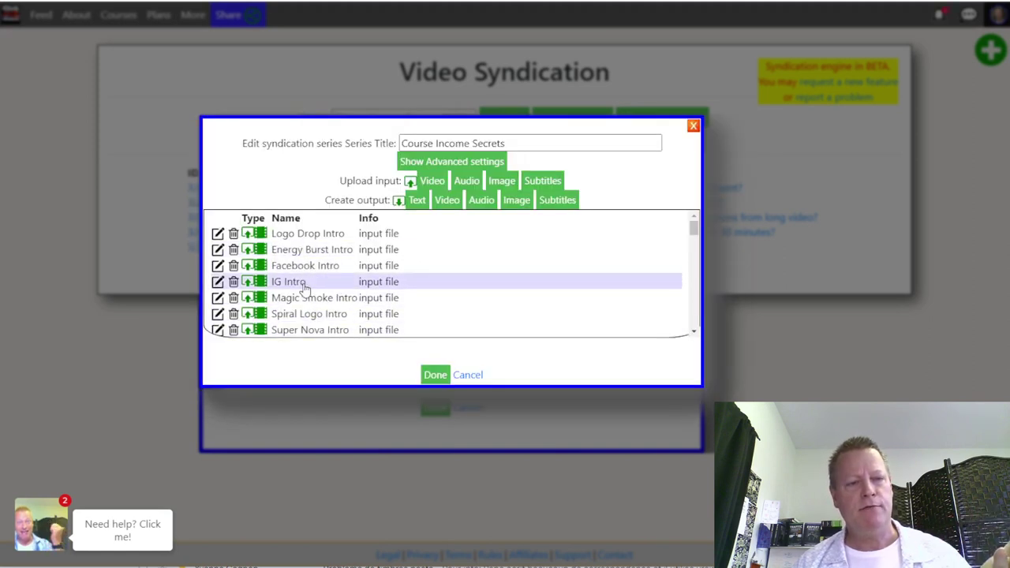
Step: Open the trimoutro input asset from the series list, check its closing video, and exit without saving
scroll(303, 267, "down", 2)
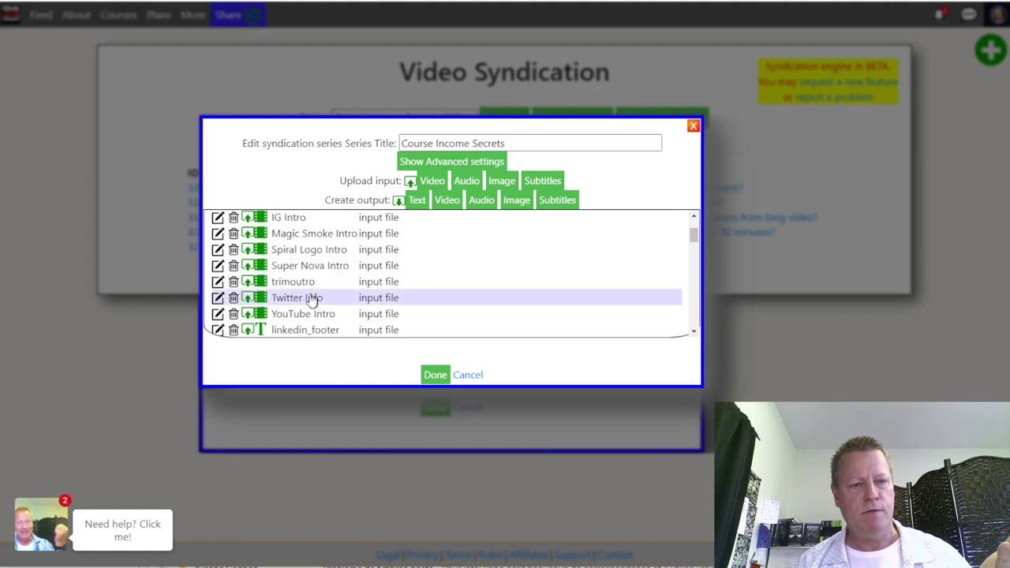
left_click(305, 289)
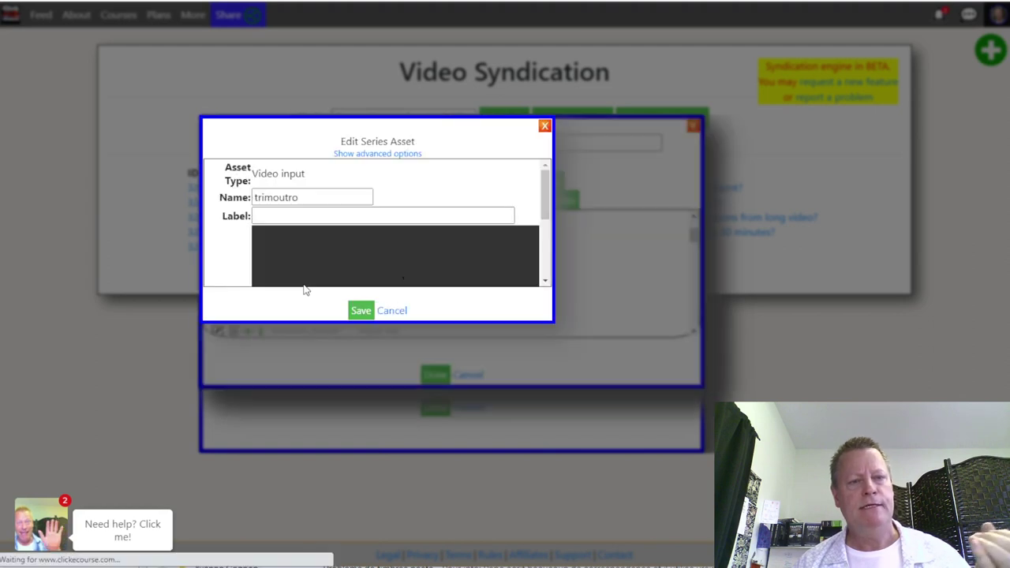
scroll(332, 259, "down", 3)
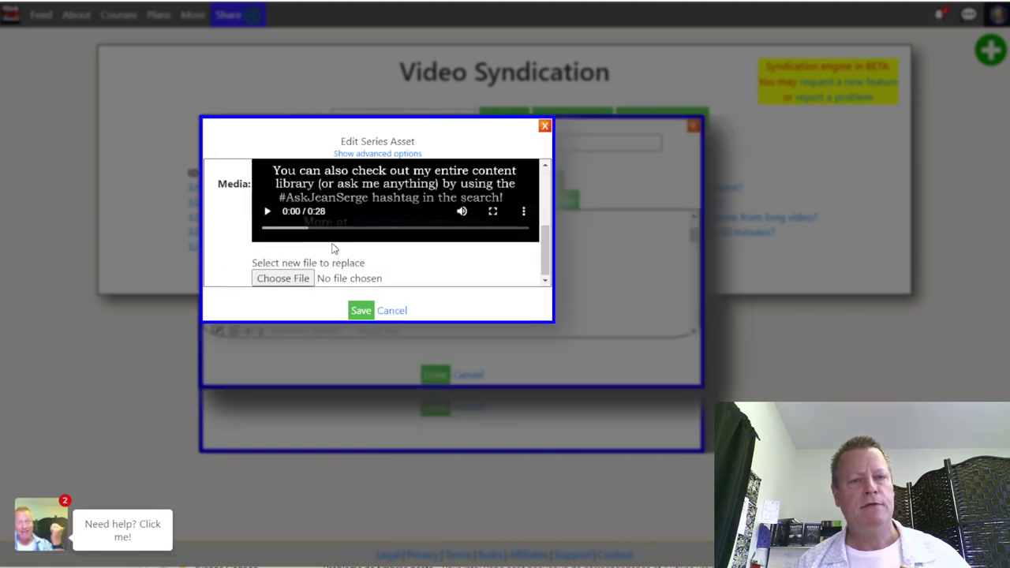
scroll(334, 251, "up", 3)
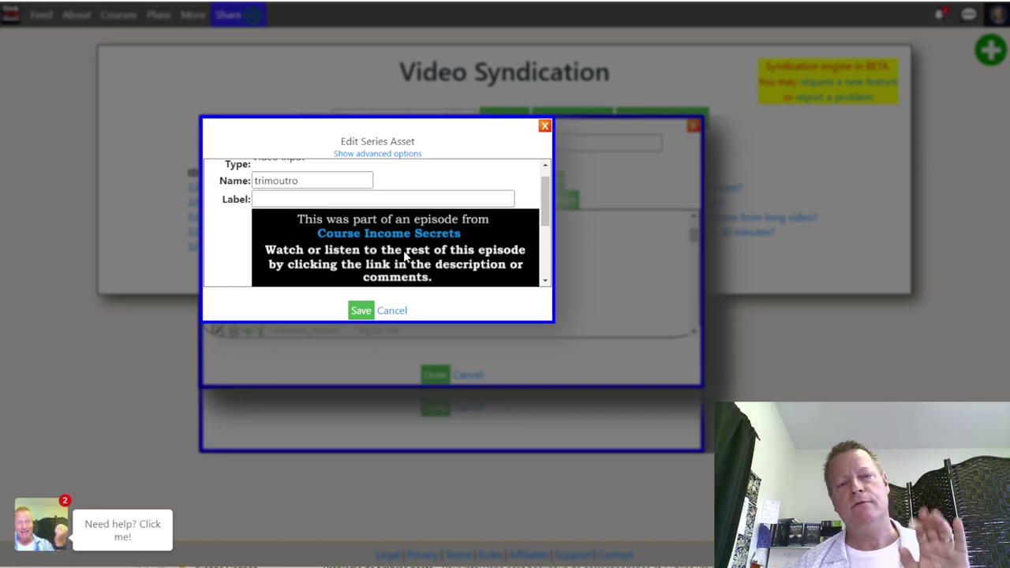
scroll(404, 251, "down", 3)
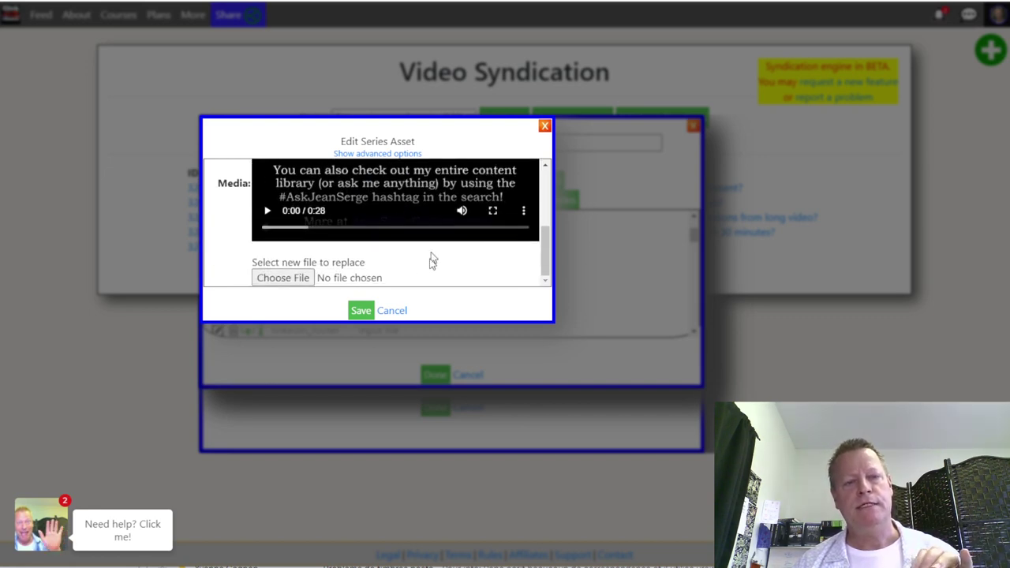
left_click(395, 310)
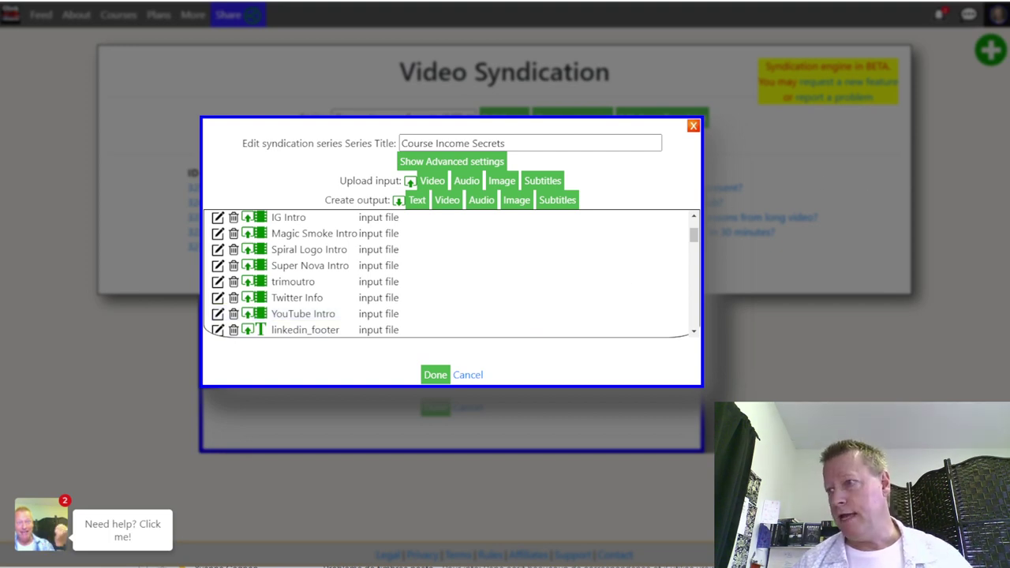
Step: Switch to the notes, highlight plan item #15 for fbvideo, and compare it with the Facebook video plan before returning to the syndication page
key("alt+Tab")
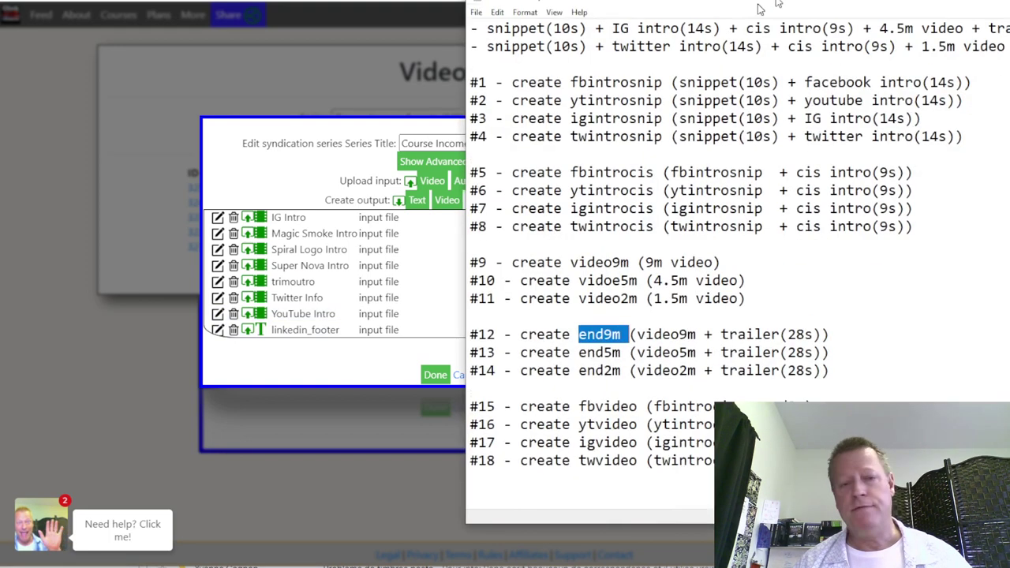
left_click_drag(145, 423, 445, 421)
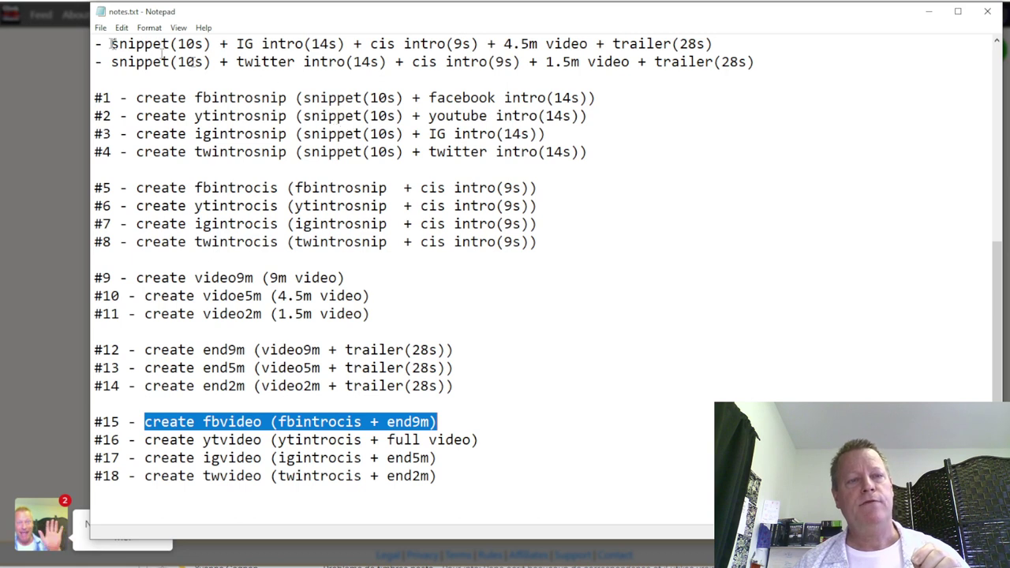
scroll(115, 44, "up", 1)
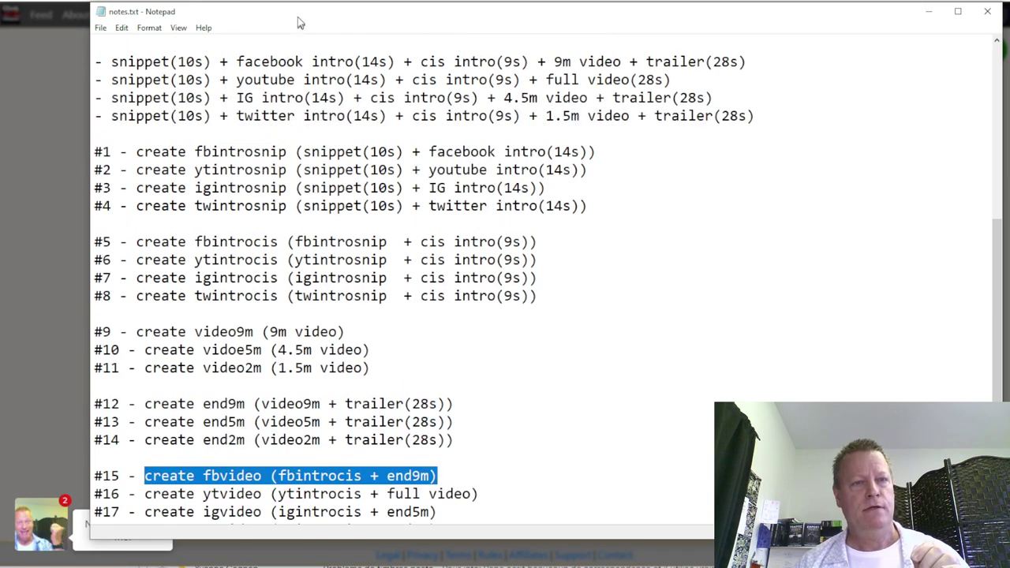
left_click_drag(297, 6, 264, 0)
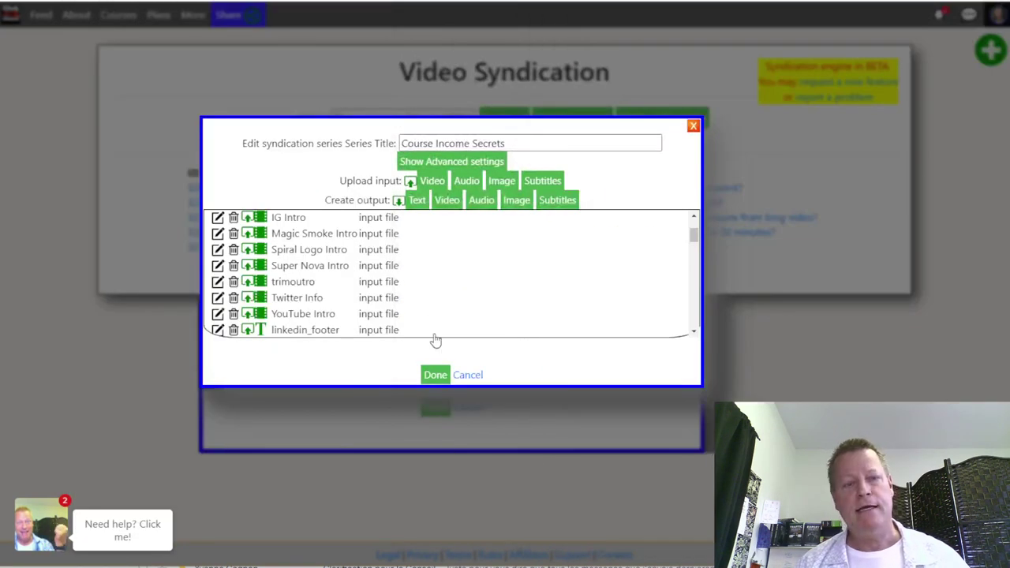
Step: Start a new video output named fbvideo with the label FB Video
left_click(448, 200)
left_click(292, 198)
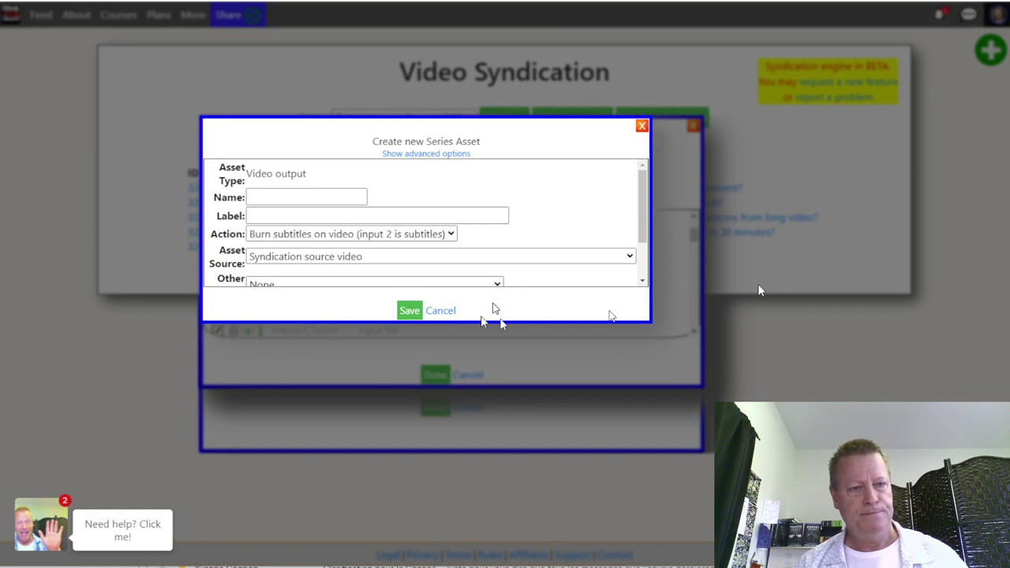
left_click(308, 200)
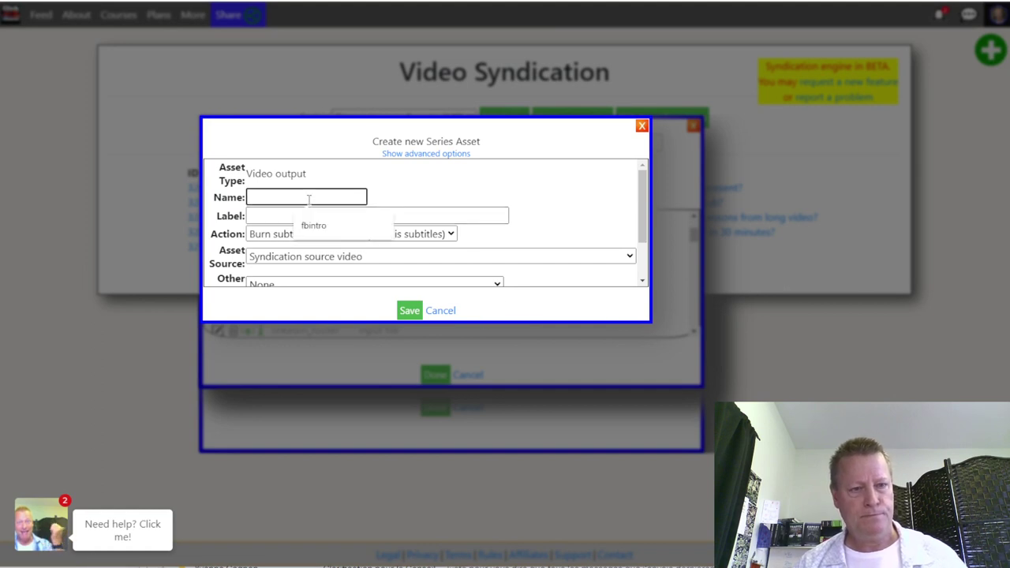
type("fbvideo")
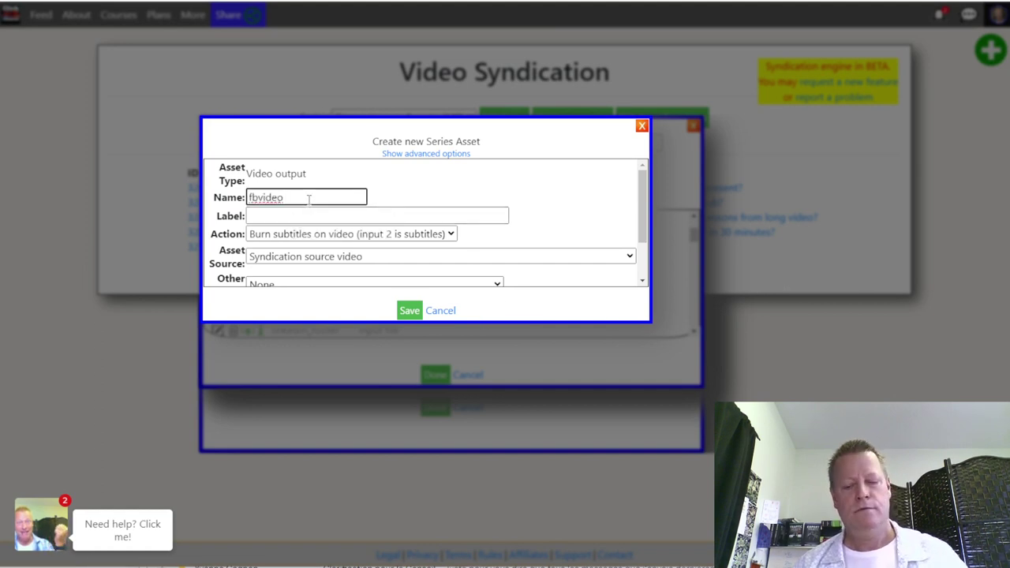
left_click(288, 216)
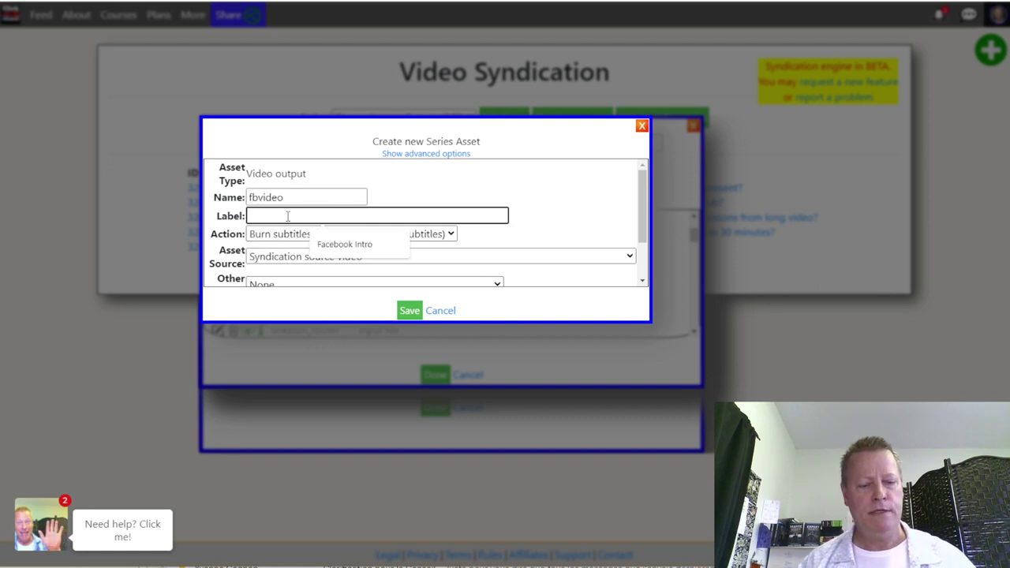
type("FB Video")
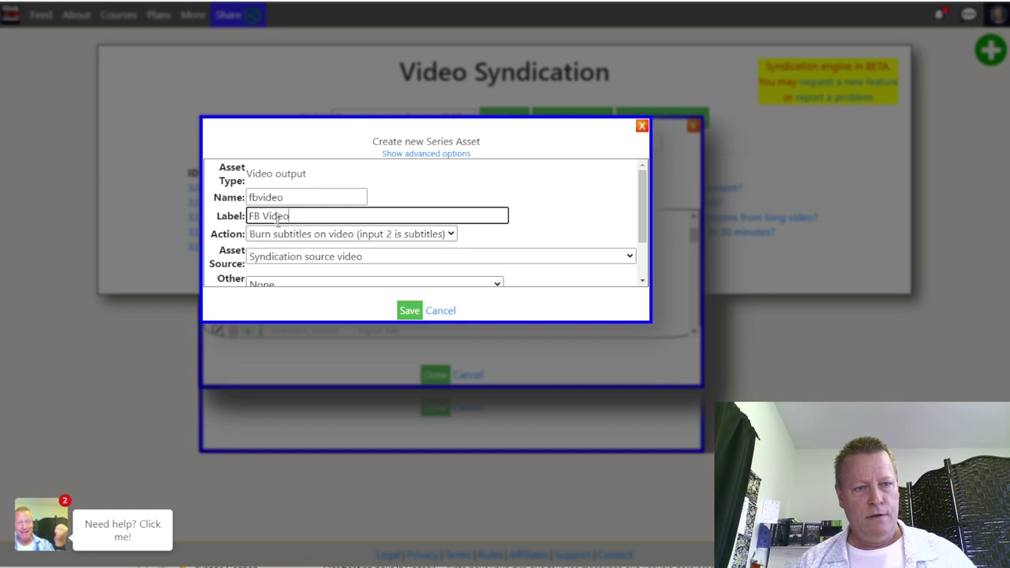
Step: Set the fbvideo output to Concatenate two videos together, with Fbintrocis as its asset source
left_click(280, 237)
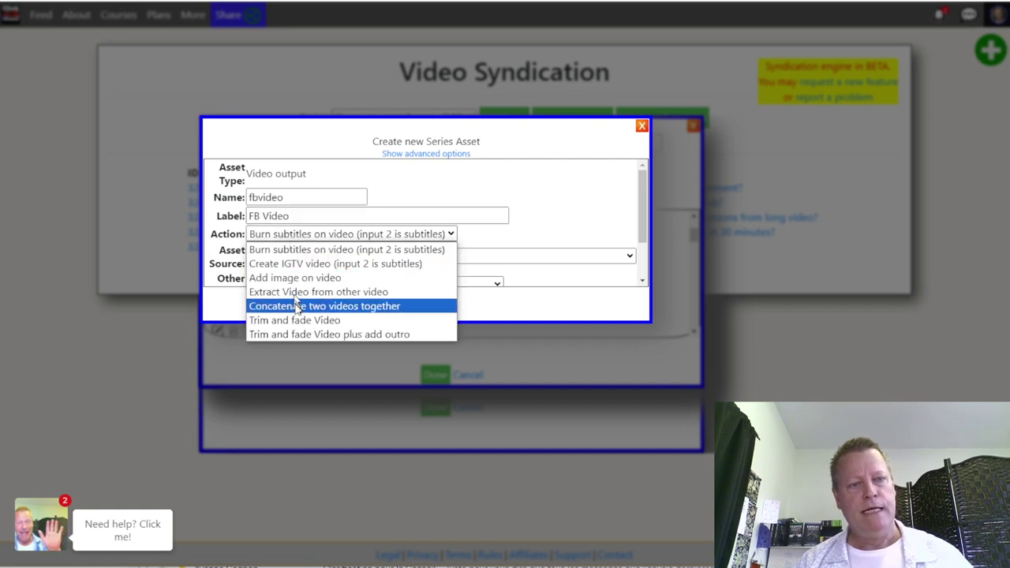
left_click(299, 306)
left_click(335, 261)
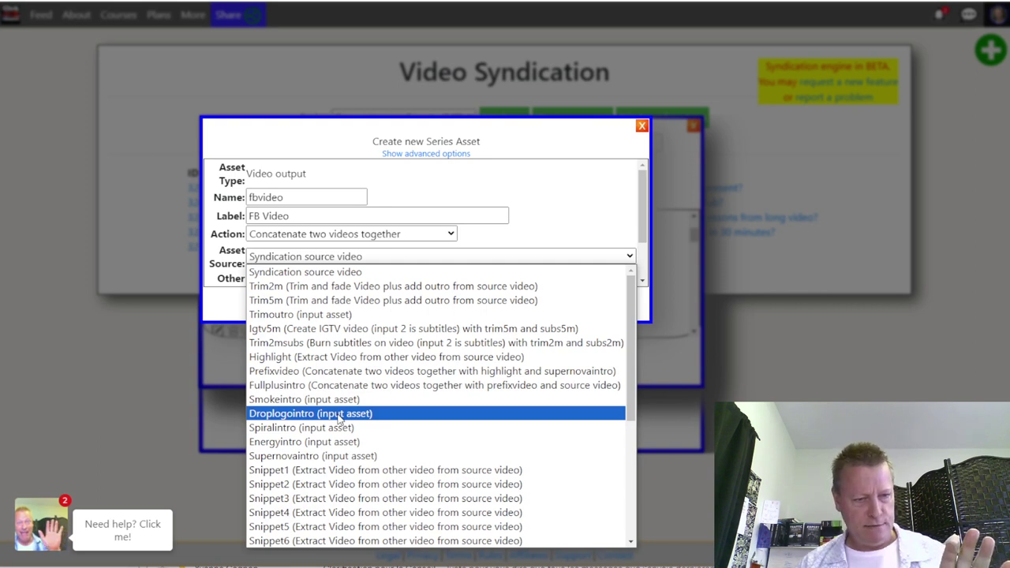
scroll(339, 419, "down", 5)
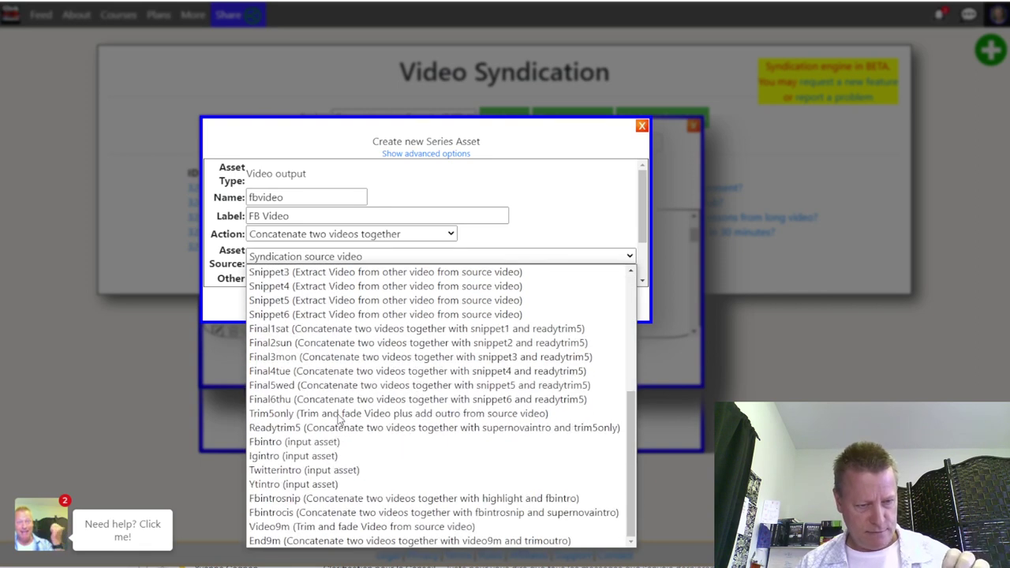
left_click(306, 515)
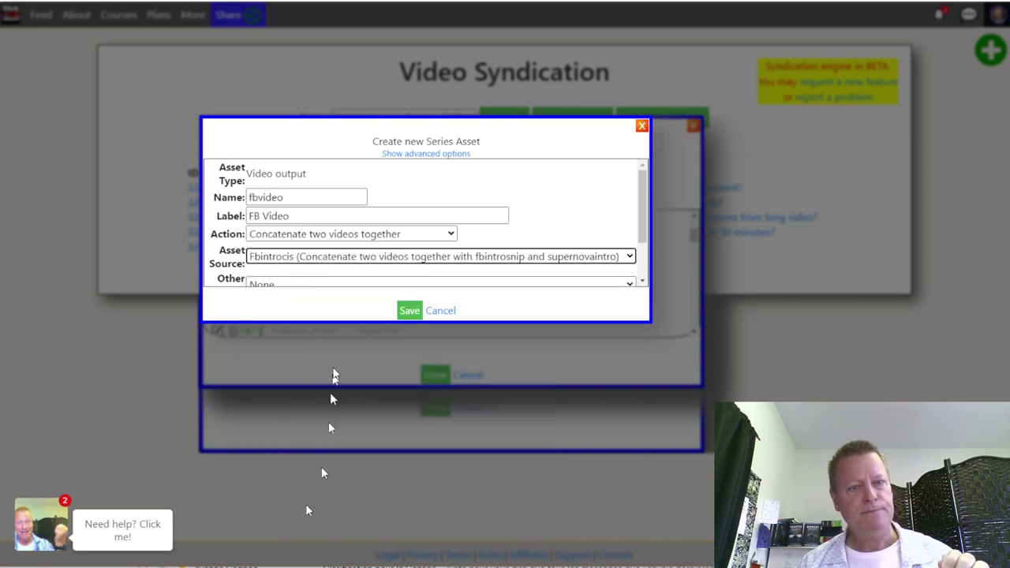
Step: Choose End9m as the other source for fbvideo, save the asset, and finish editing the series
scroll(316, 271, "down", 2)
left_click(284, 228)
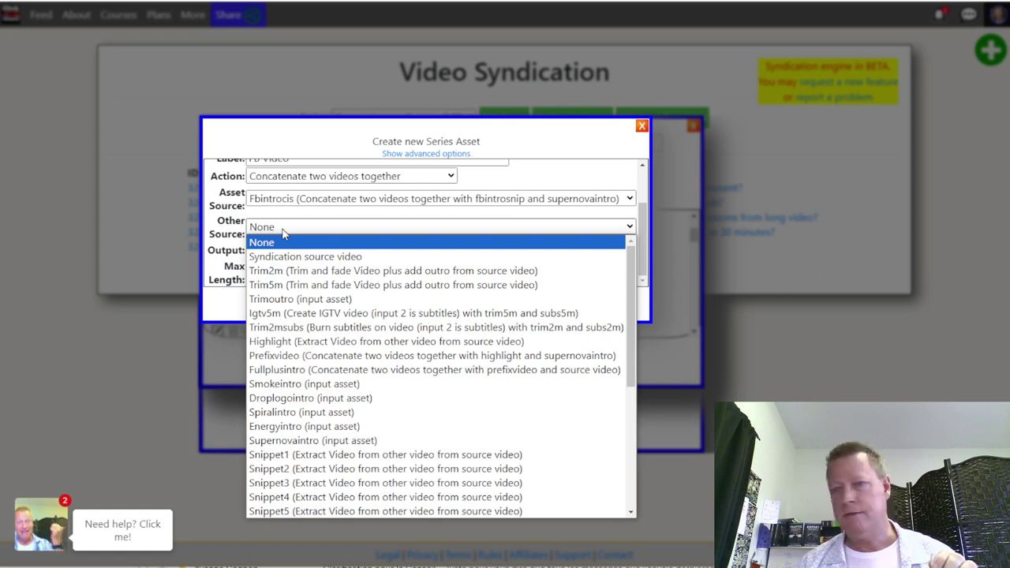
scroll(334, 423, "down", 5)
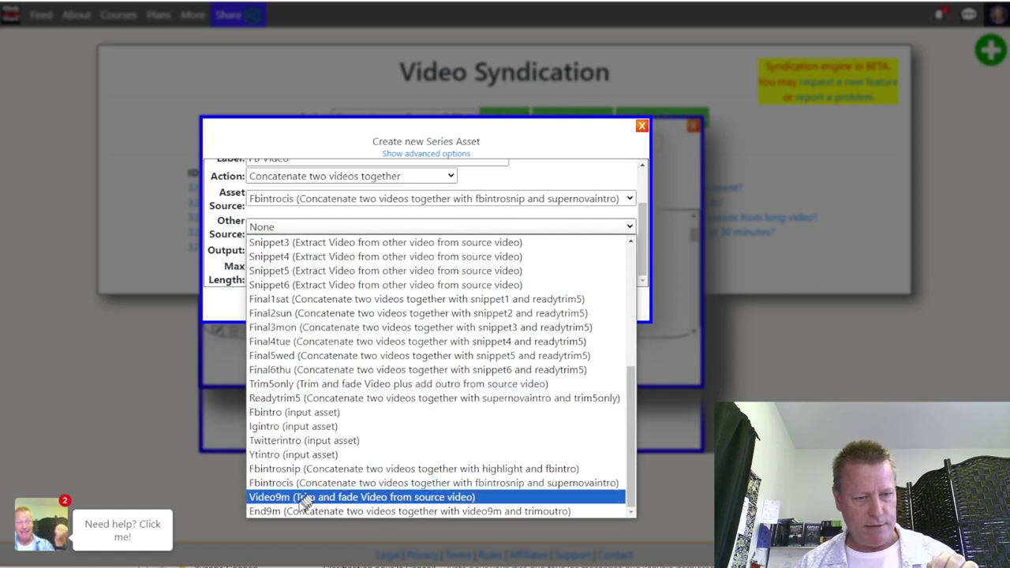
left_click(299, 511)
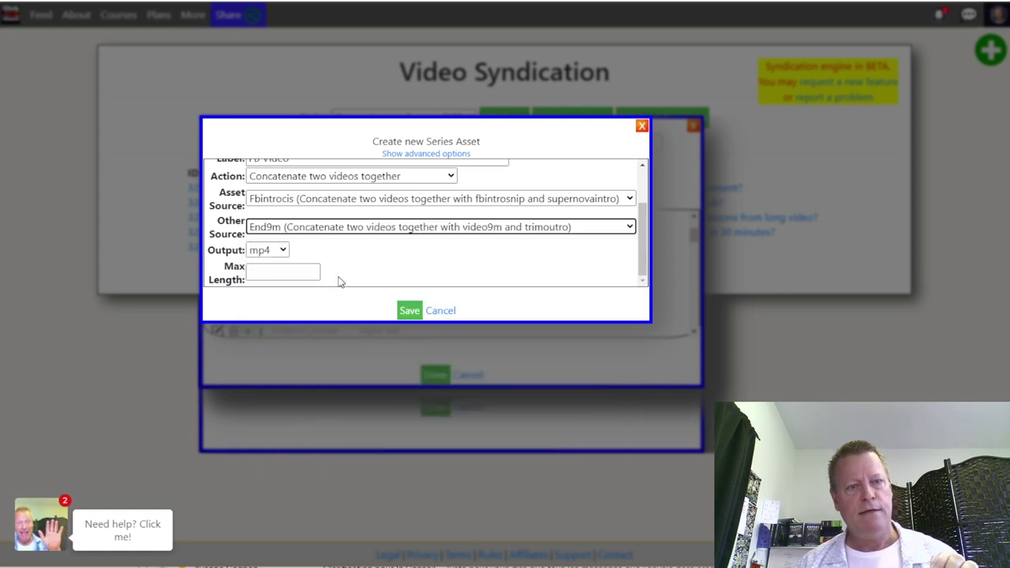
left_click(409, 310)
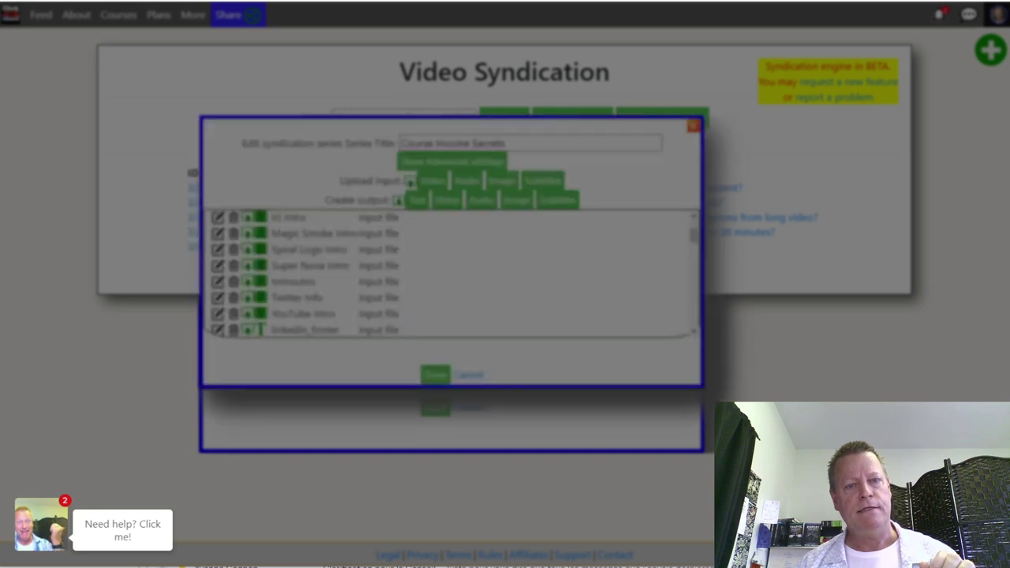
left_click(435, 376)
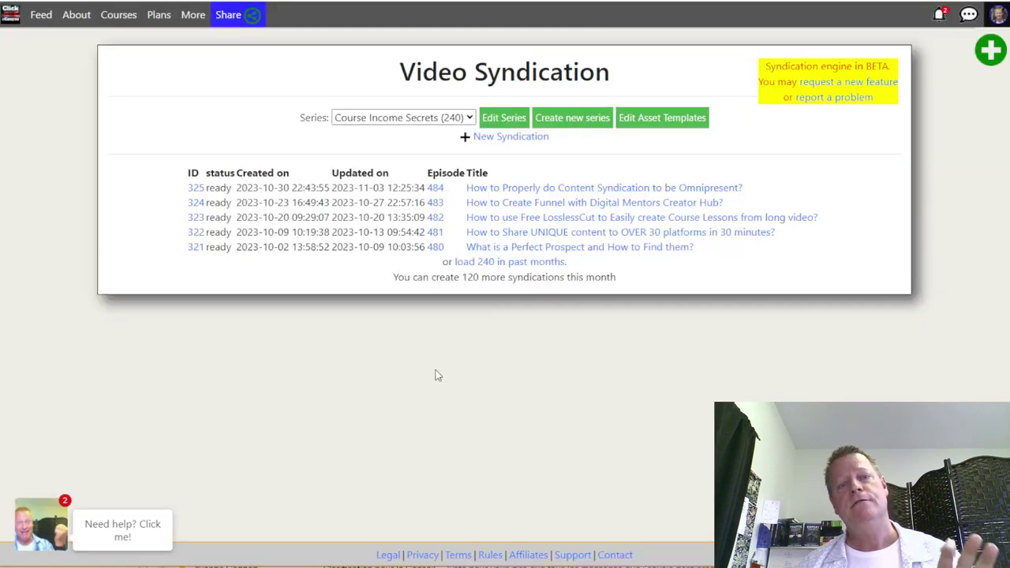
Step: Open the generated assets of episode 484 and refresh them to add the new Facebook outputs
left_click(510, 194)
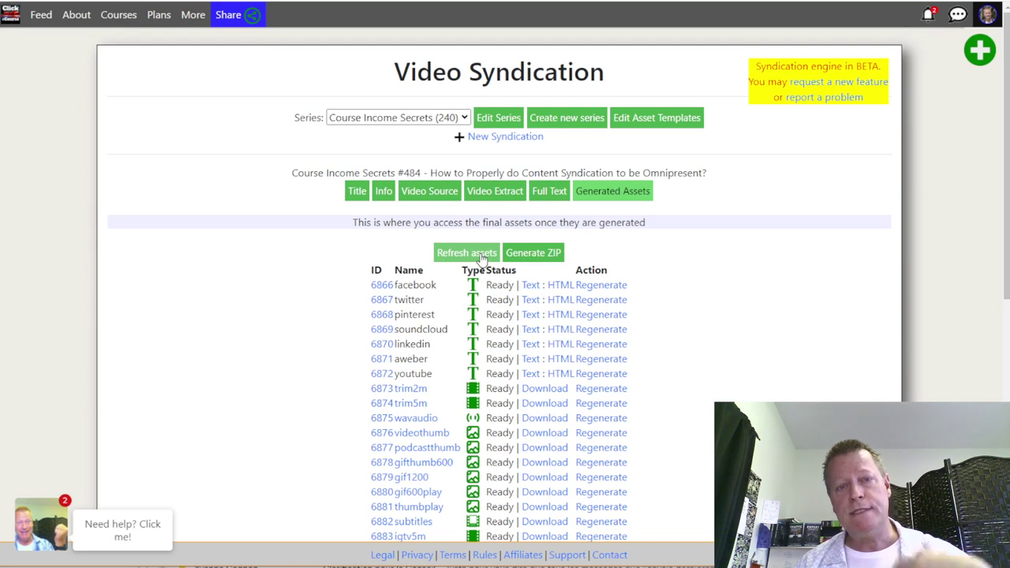
scroll(643, 311, "down", 6)
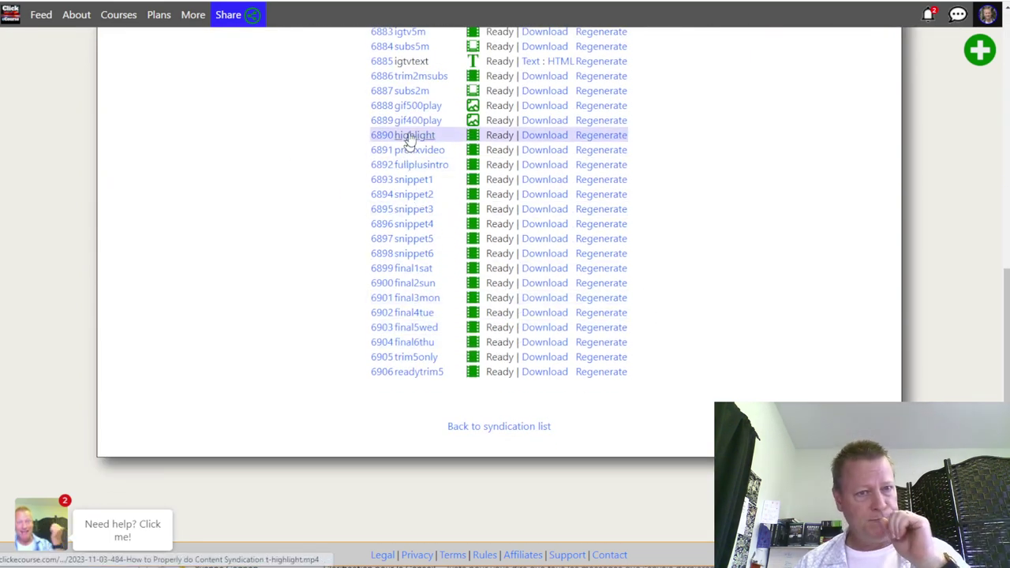
scroll(418, 203, "up", 6)
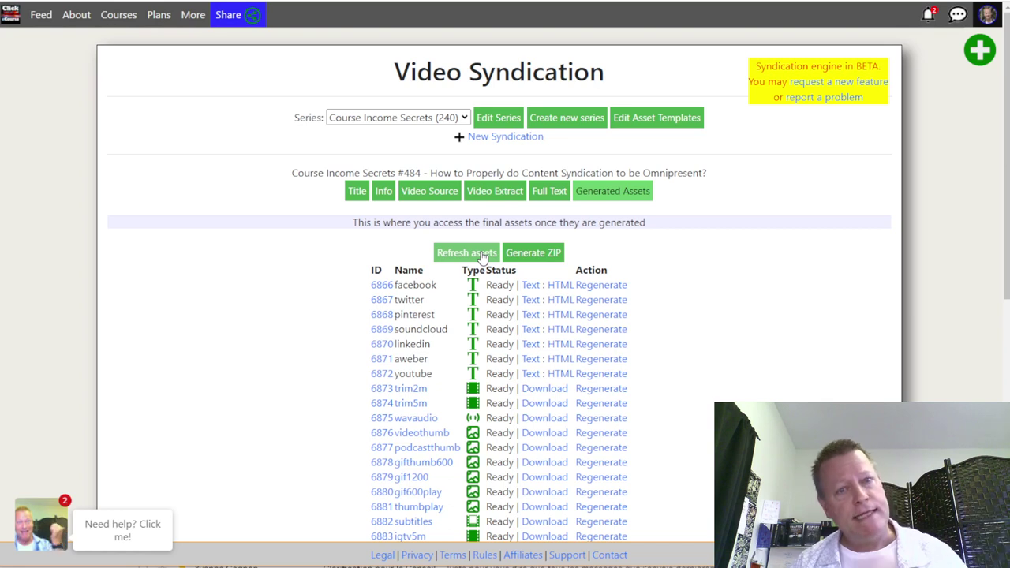
left_click(483, 254)
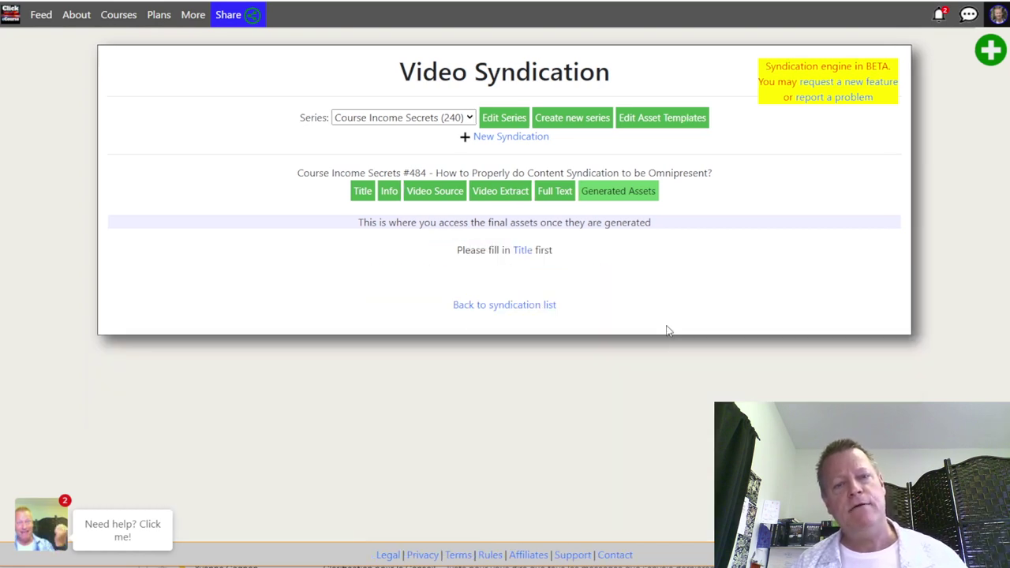
Step: Check the new outputs from fbintrosnip to fbvideo in the asset list, refreshing the assets once more
scroll(654, 321, "down", 9)
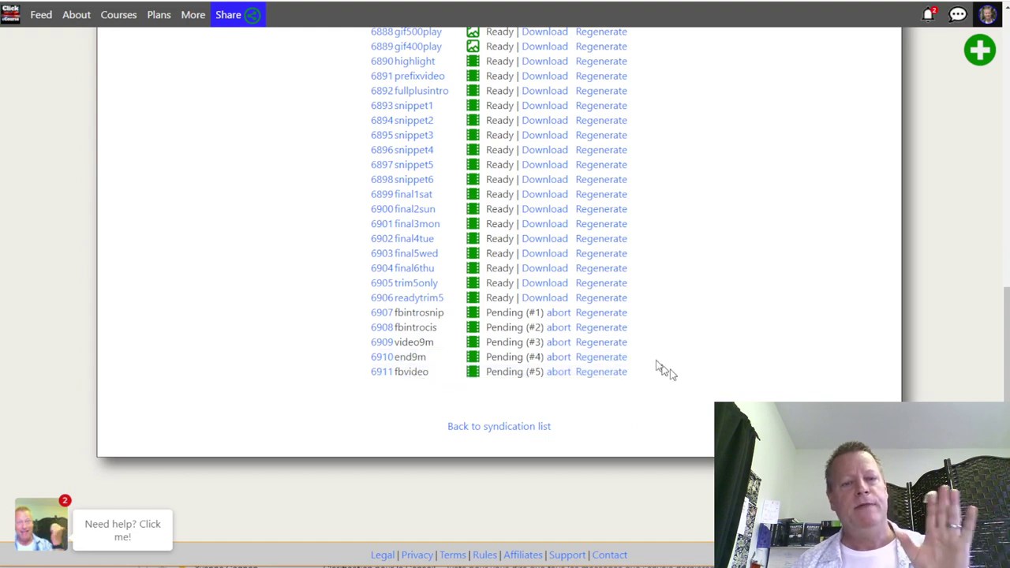
scroll(654, 361, "up", 5)
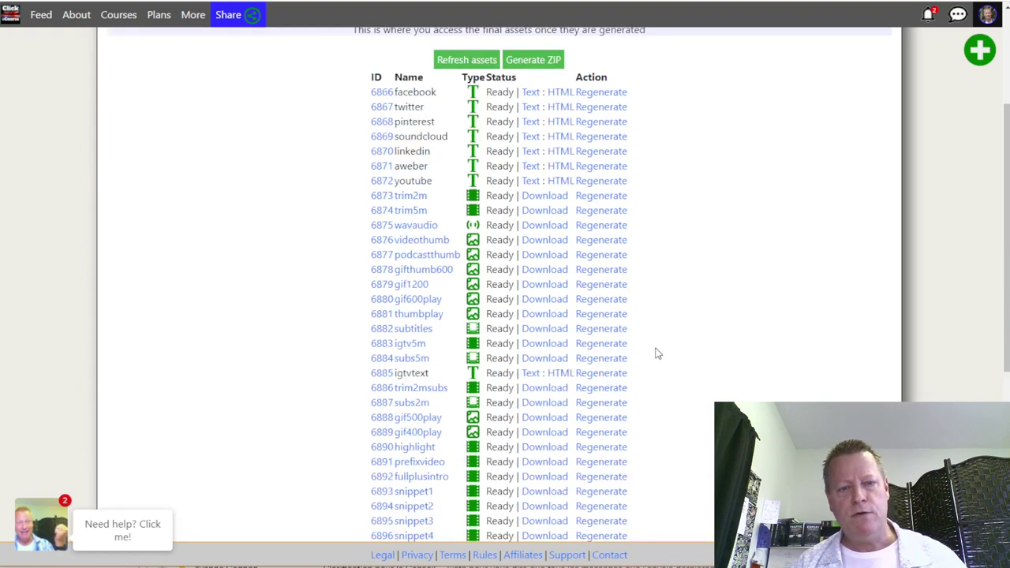
left_click(467, 63)
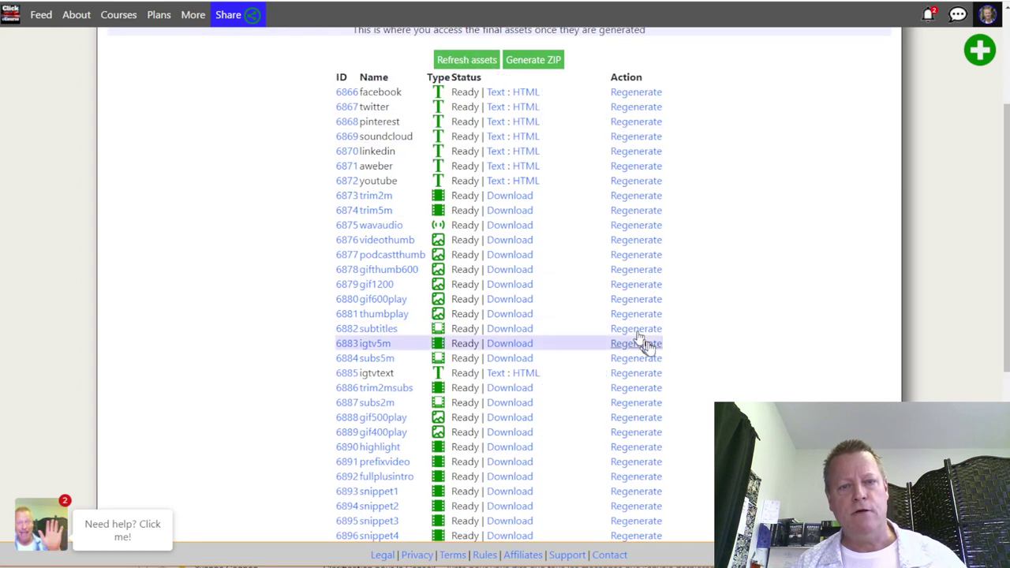
scroll(654, 348, "down", 4)
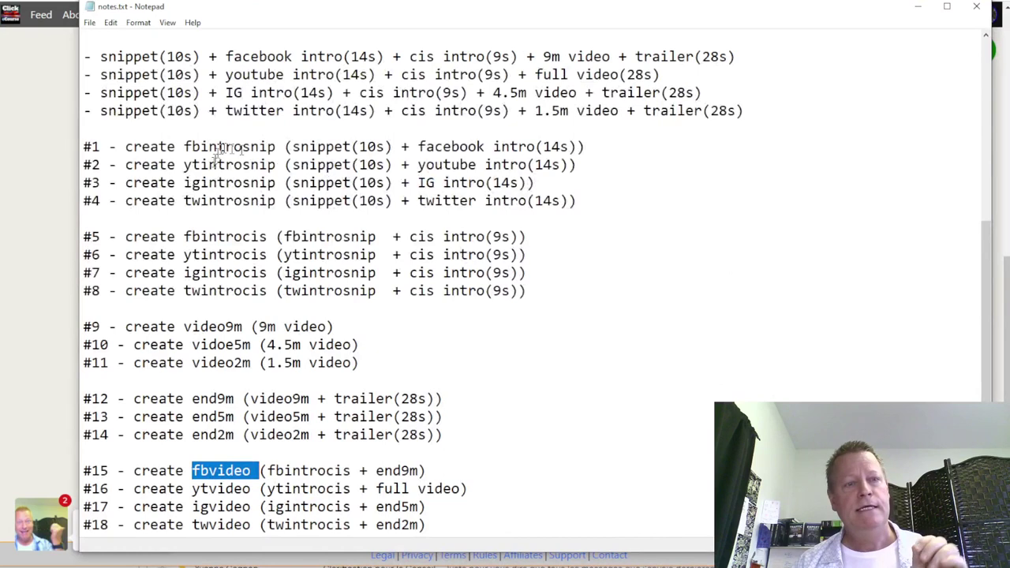
Step: Highlight plan item #1 for fbintrosnip in the notes, and check the generation progress of the Facebook outputs on the asset page
left_click_drag(184, 147, 579, 140)
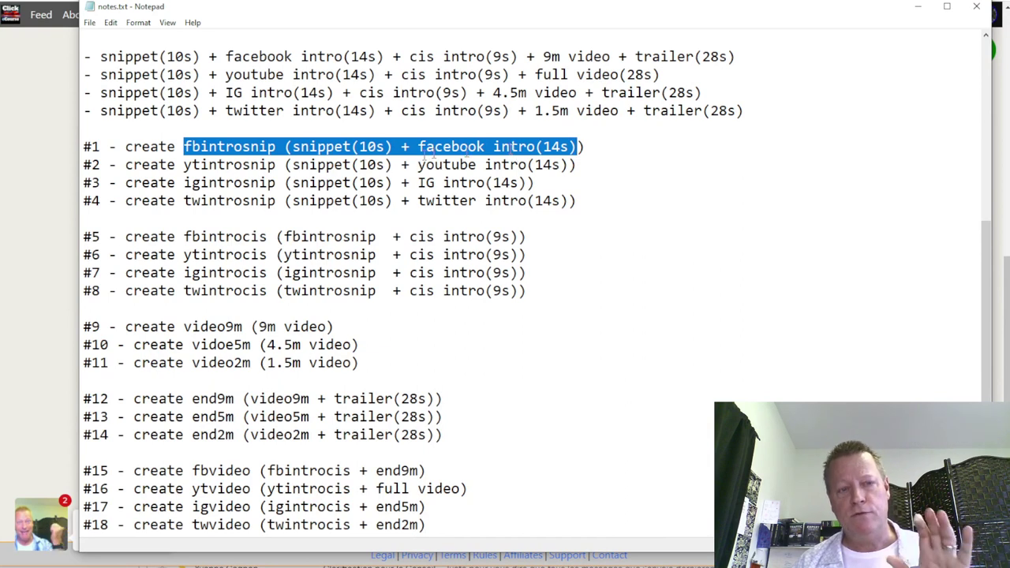
left_click_drag(504, 16, 576, 23)
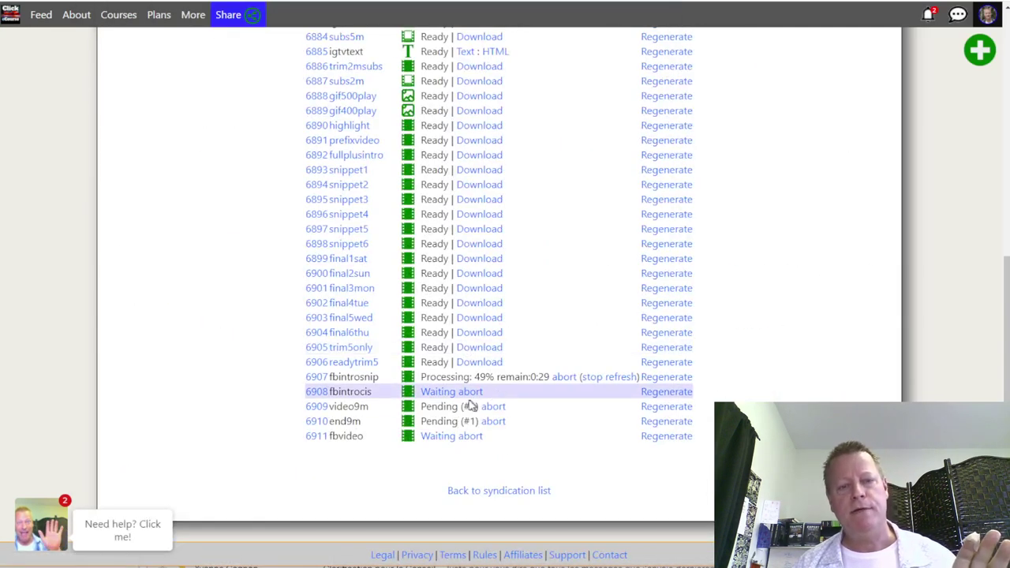
mouse_move(447, 399)
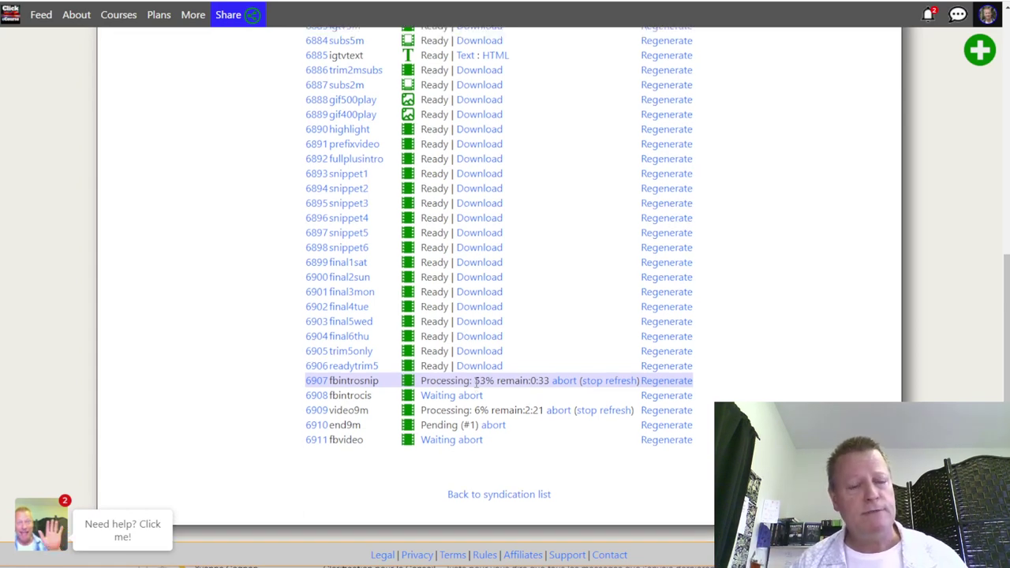
scroll(476, 383, "up", 3)
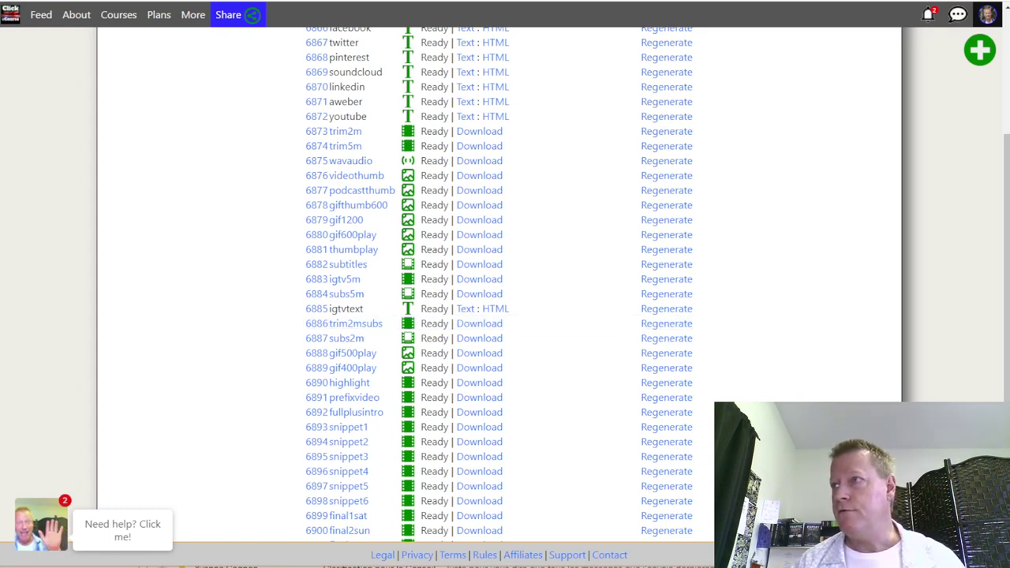
Step: Switch to the notes and compare the YouTube video plan line with the 4.5m video, end5m and end2m items
key("alt+Tab")
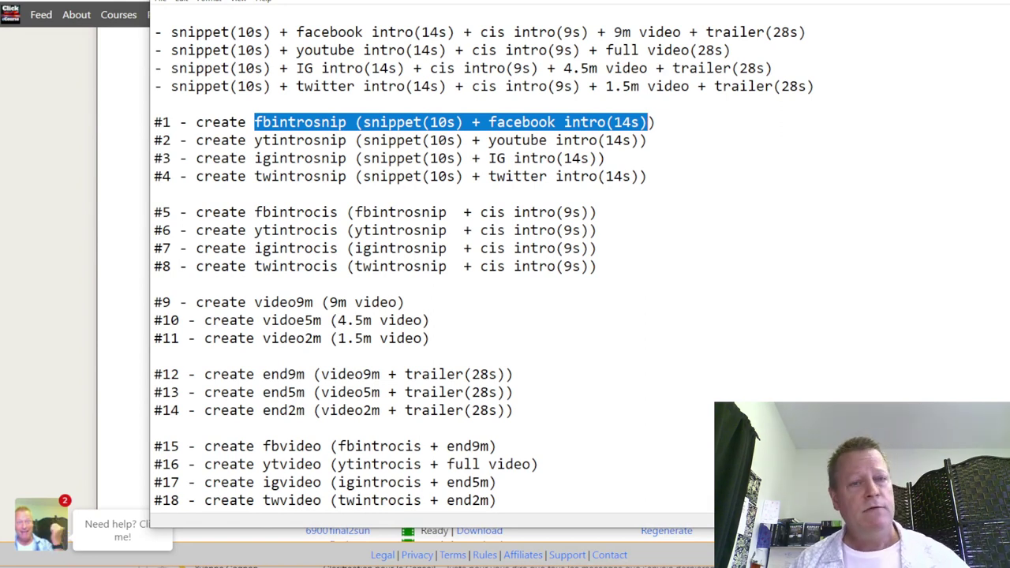
left_click(272, 68)
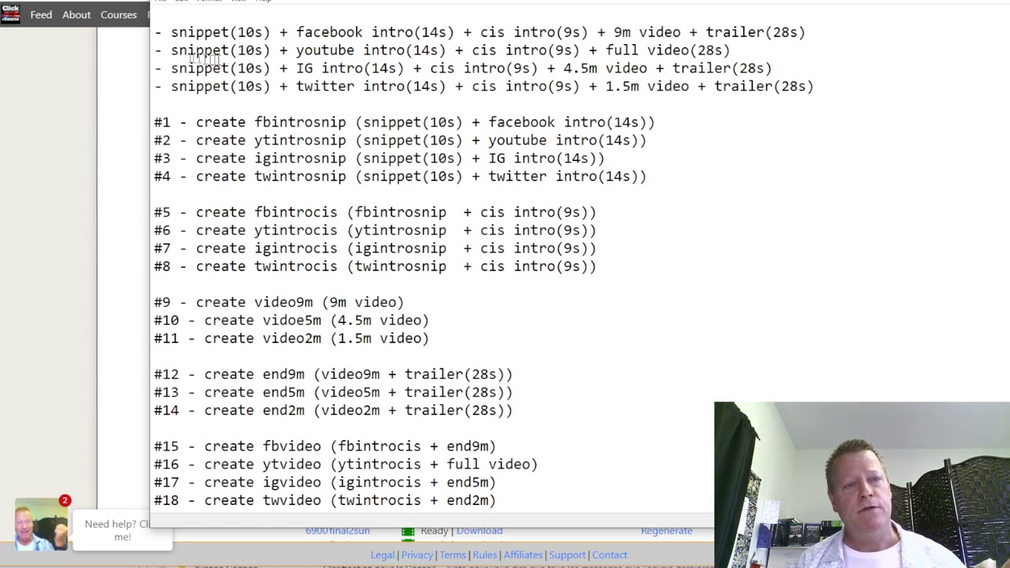
left_click_drag(179, 50, 732, 50)
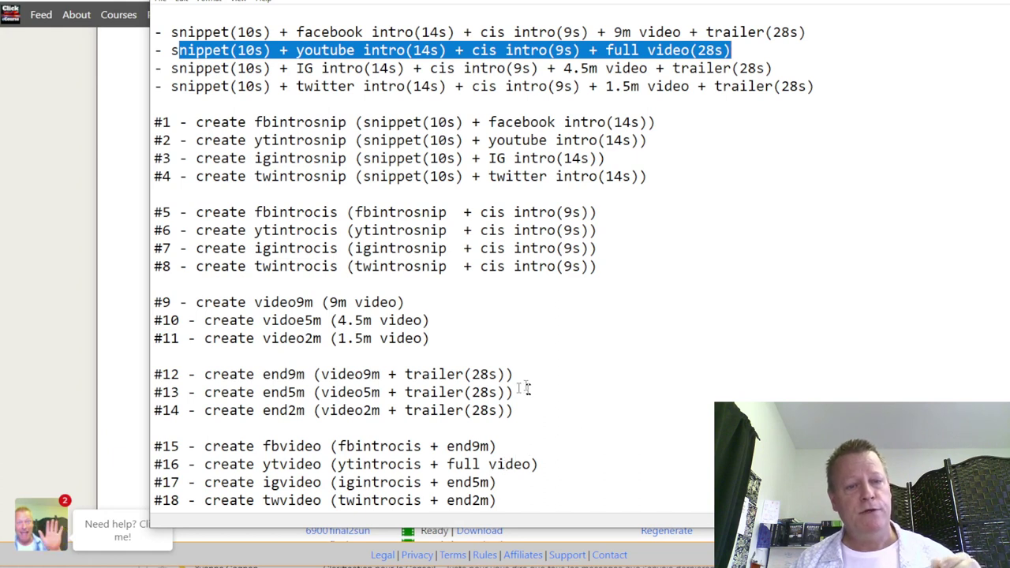
left_click_drag(265, 399, 471, 410)
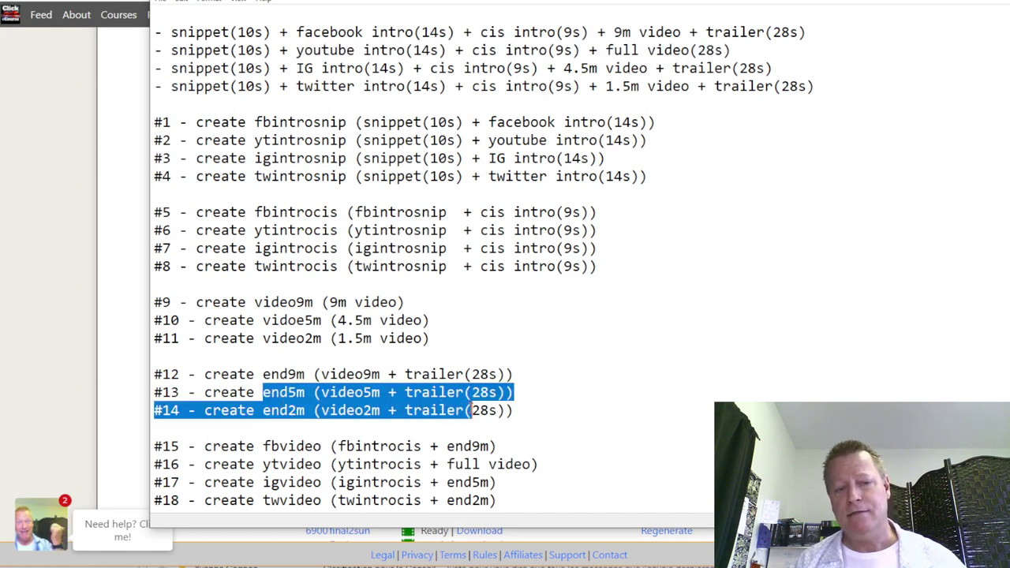
left_click(420, 353)
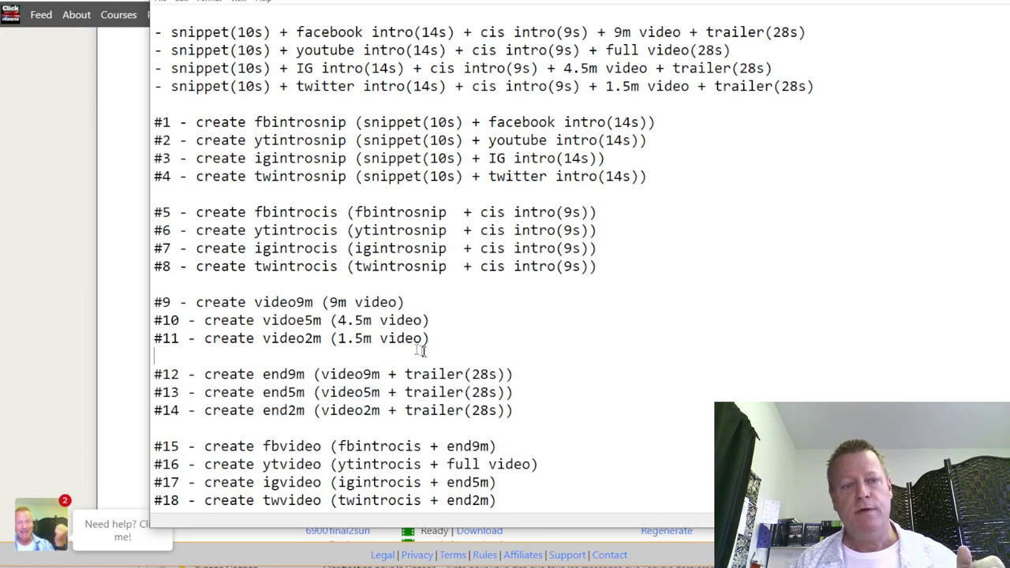
left_click_drag(243, 316, 392, 322)
left_click(387, 321)
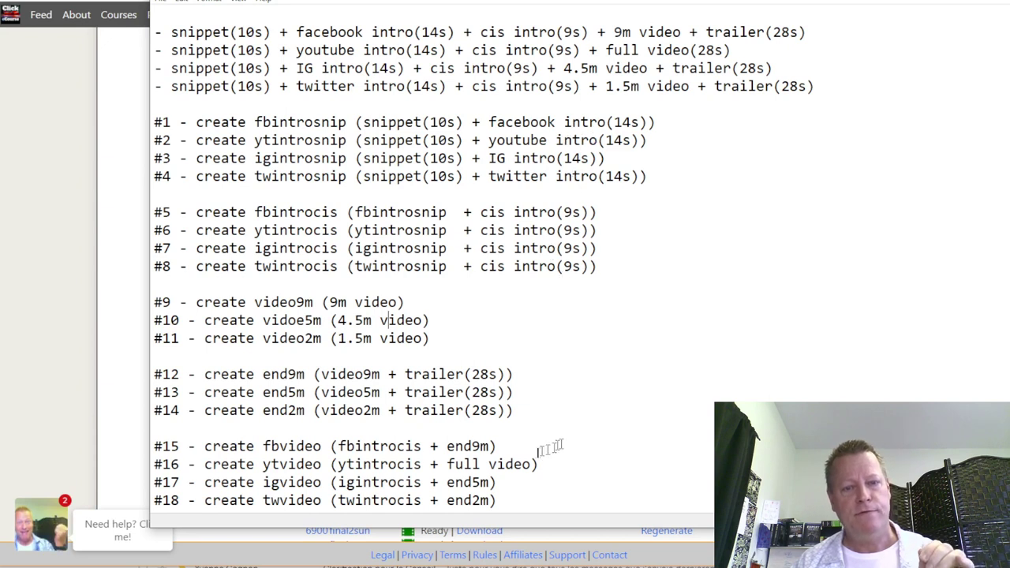
Step: Highlight plan item #16 for ytvideo and its ytintrocis component in the notes
left_click(514, 465)
left_click_drag(553, 466, 289, 465)
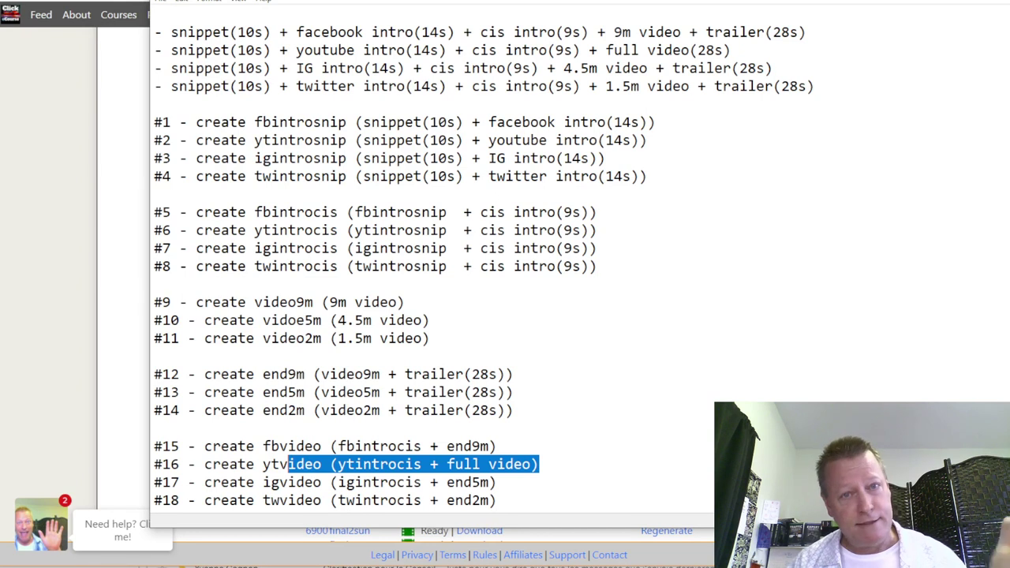
left_click(572, 442)
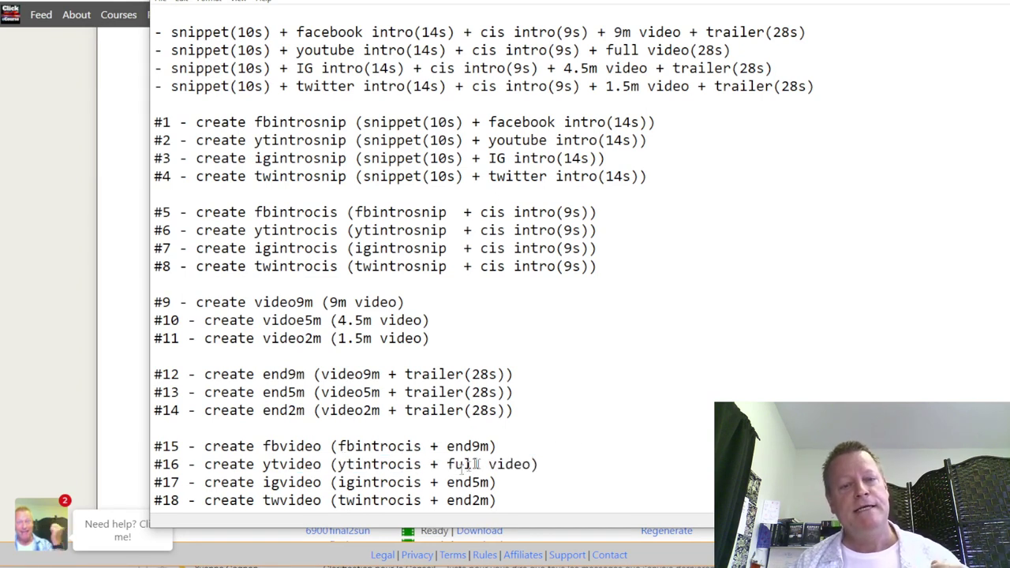
double_click(385, 466)
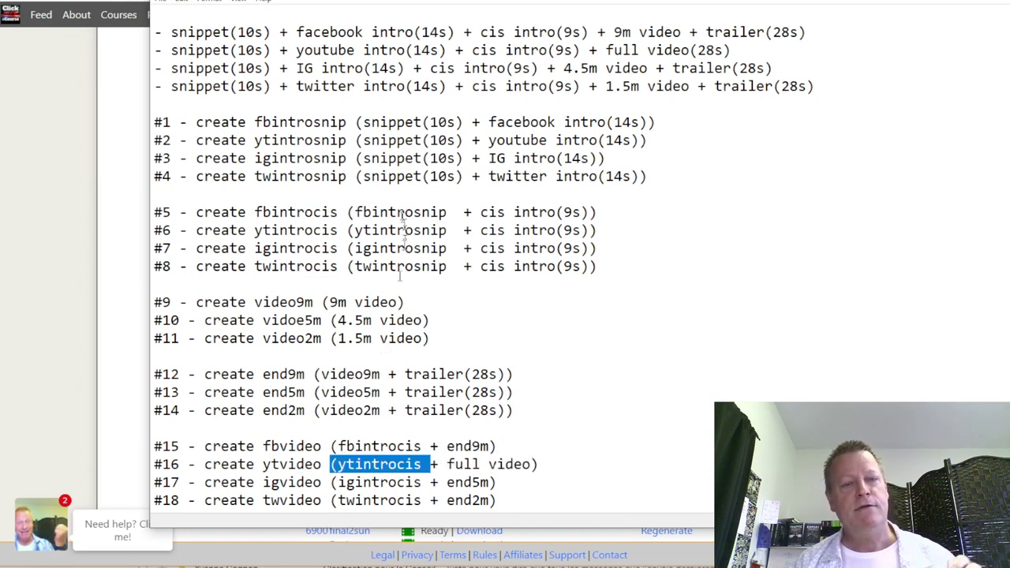
Step: Copy the name ytintrosnip from plan item #2 in the notes and return to the syndication page
left_click_drag(199, 141, 647, 141)
double_click(326, 139)
key("ctrl+c")
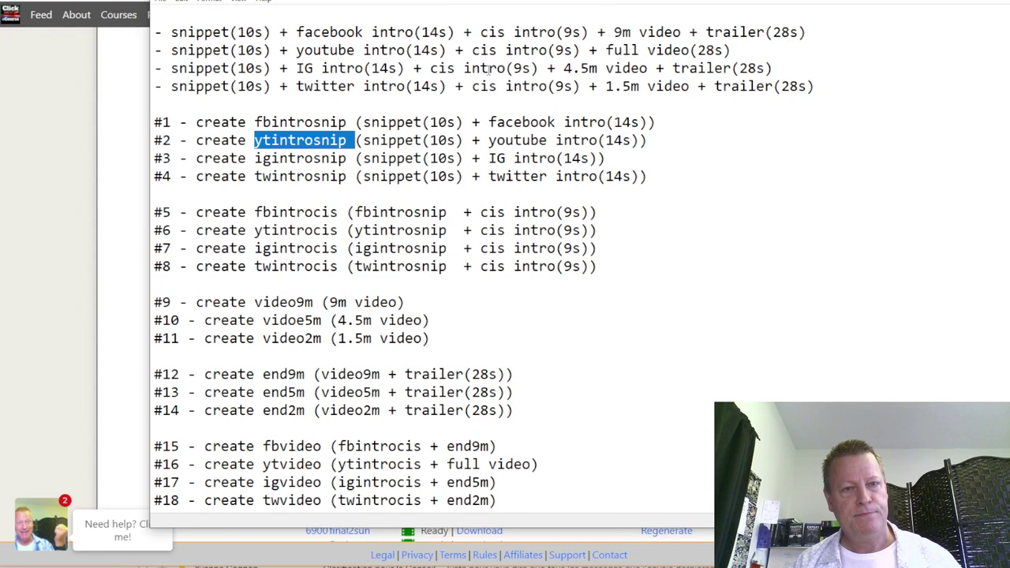
key("alt+Tab")
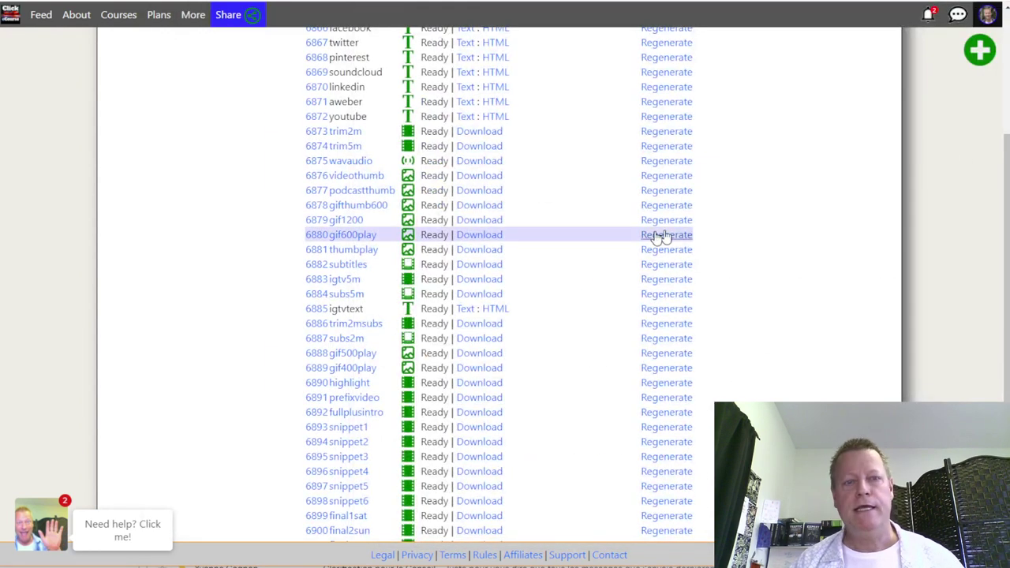
Step: Edit the Course Income Secrets series and start a new video output named ytintrosnip with the label YT Intro Snip
scroll(632, 229, "up", 3)
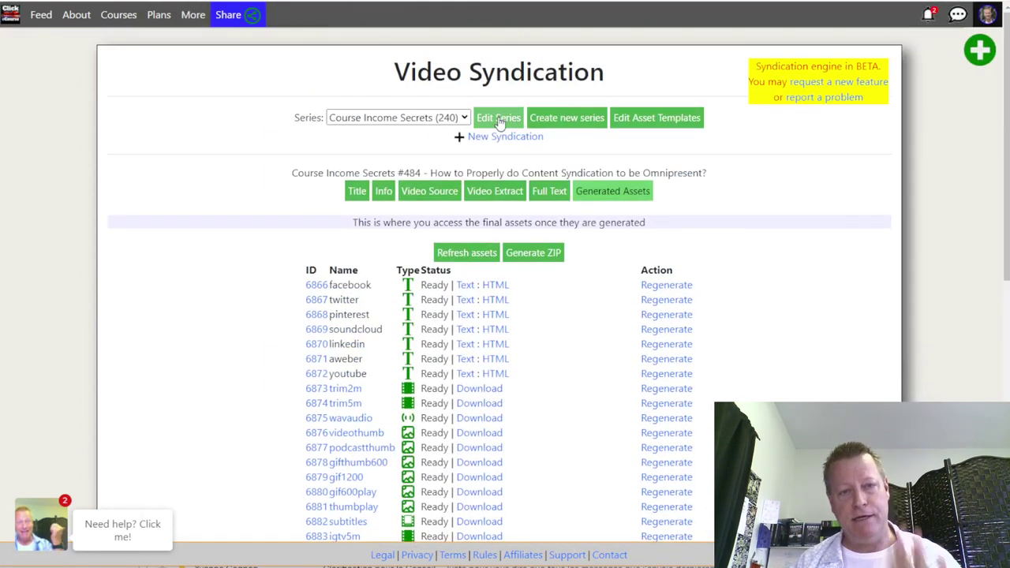
left_click(499, 120)
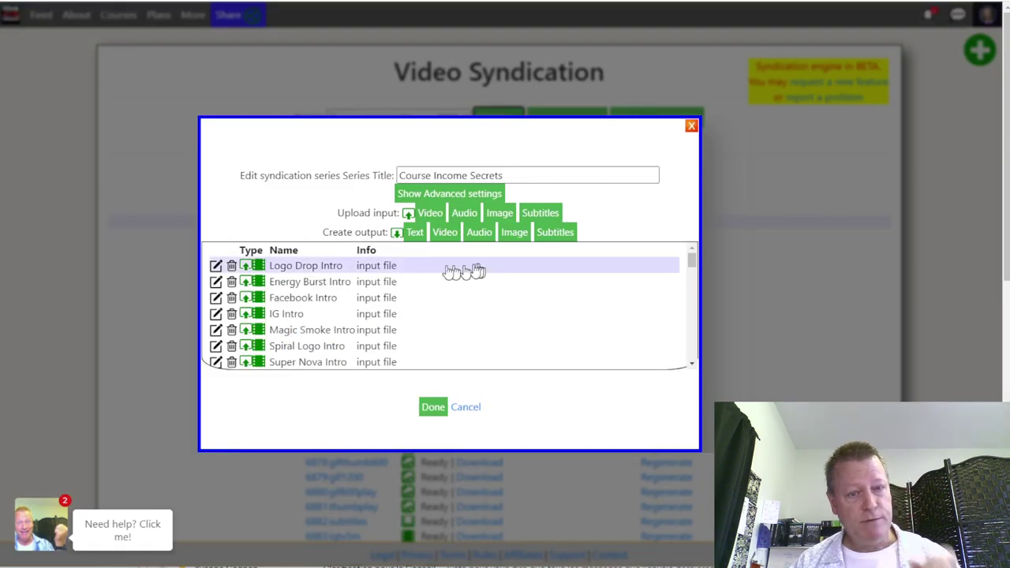
left_click_drag(322, 232, 380, 235)
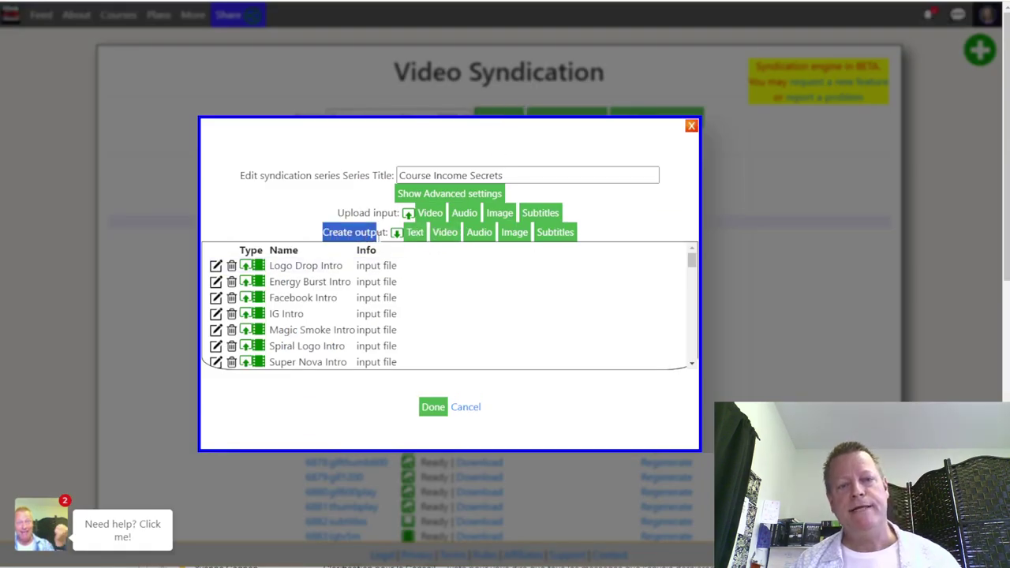
left_click(447, 237)
left_click(343, 261)
key("ctrl+v")
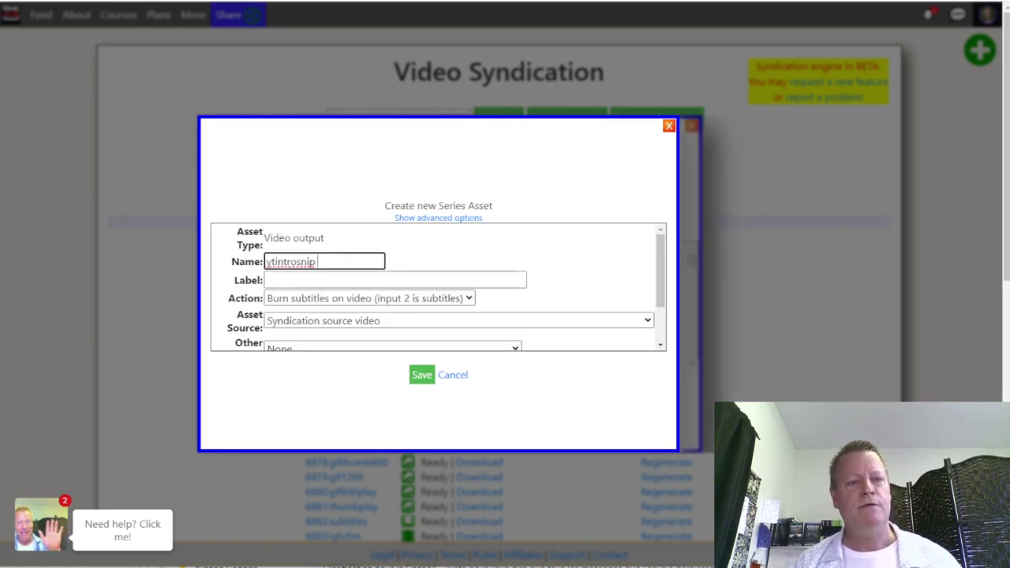
left_click(322, 277)
type("Y")
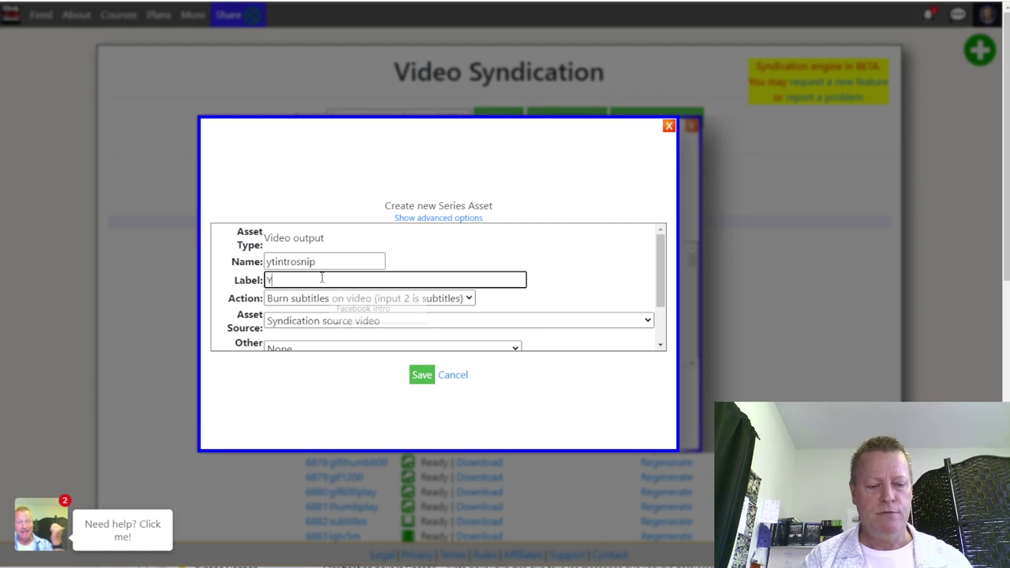
type("T Intro")
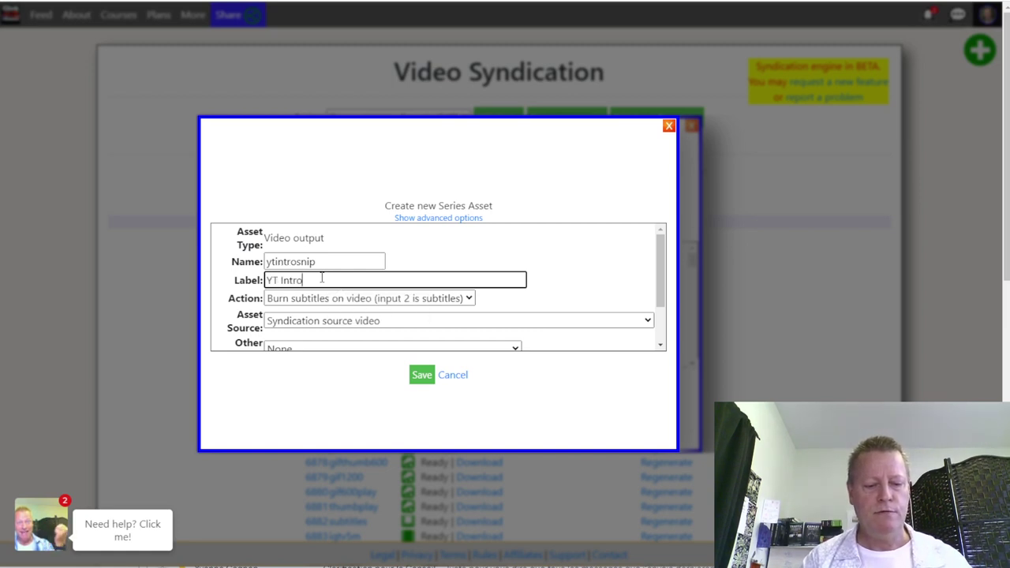
type(" Snip")
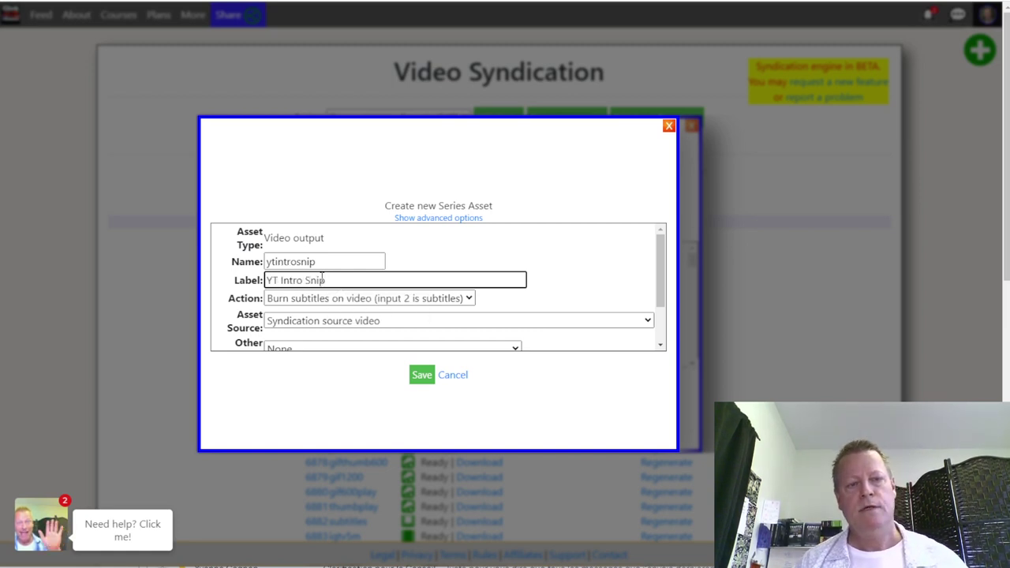
Step: Set the ytintrosnip output to Concatenate two videos together, with Highlight as its asset source
left_click(324, 300)
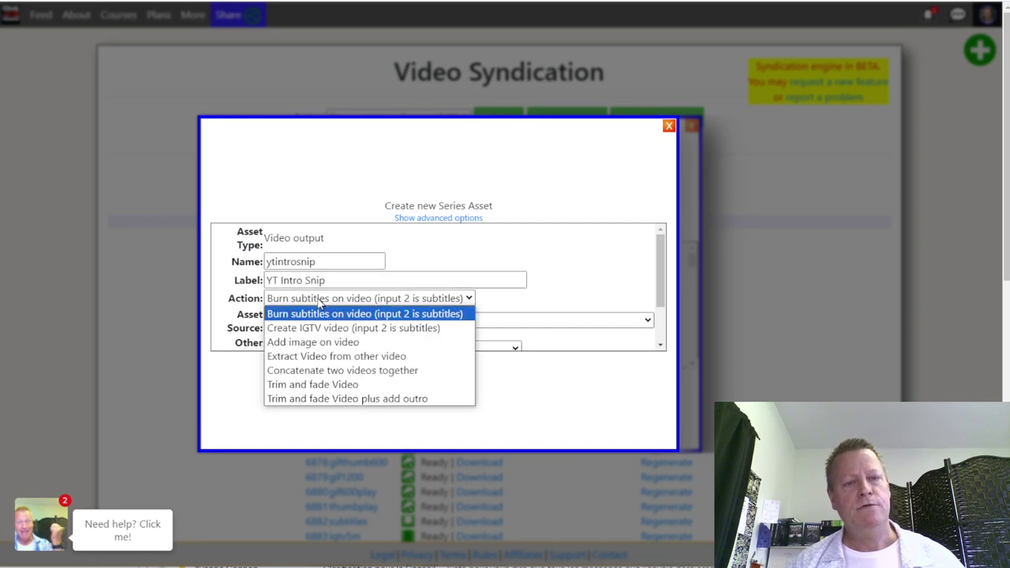
left_click(387, 371)
left_click(341, 325)
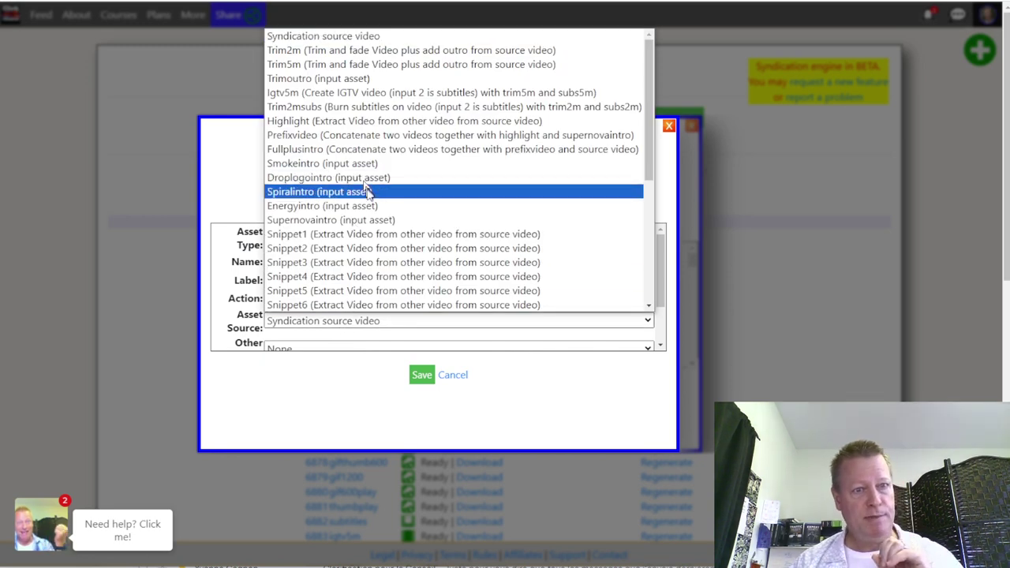
left_click(338, 123)
Step: Choose Ytintro as the other source of the ytintrosnip output and save the output
scroll(393, 268, "down", 1)
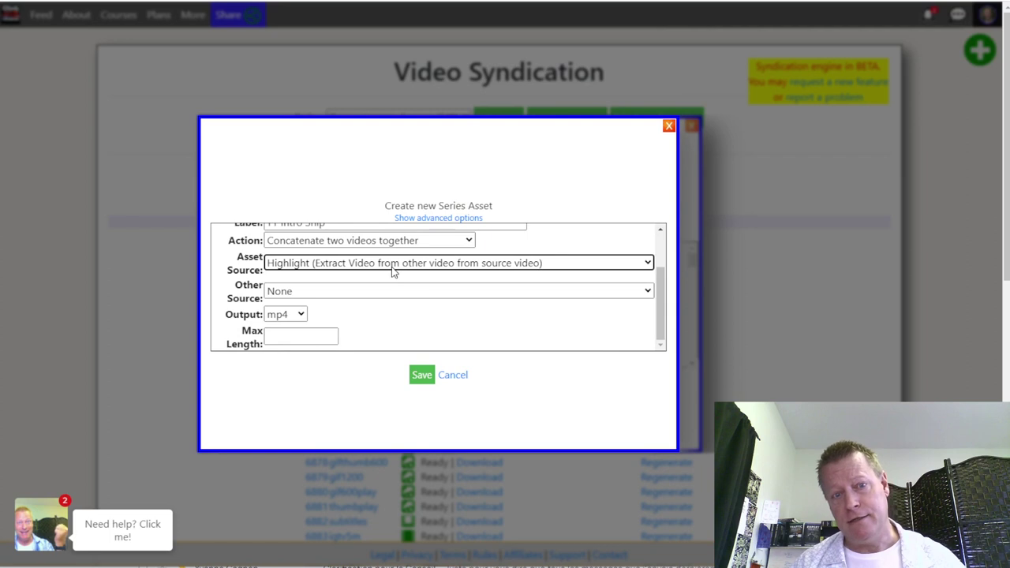
left_click(344, 294)
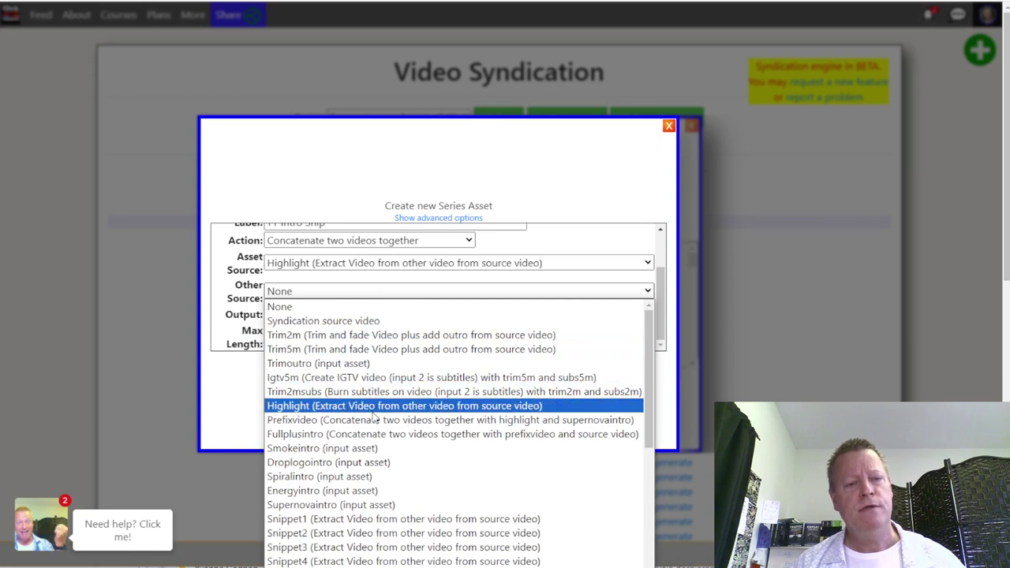
scroll(374, 419, "down", 3)
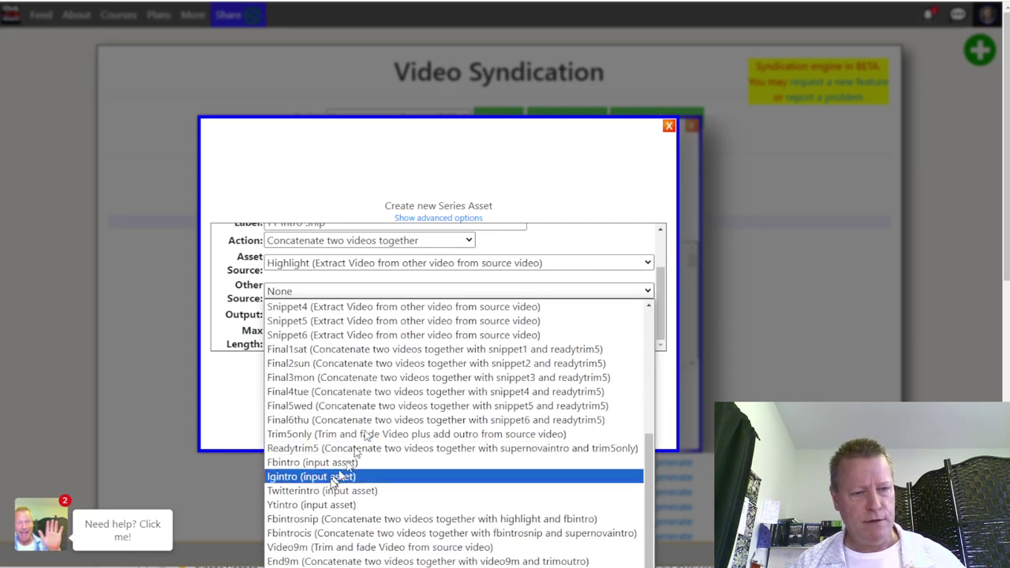
left_click(330, 506)
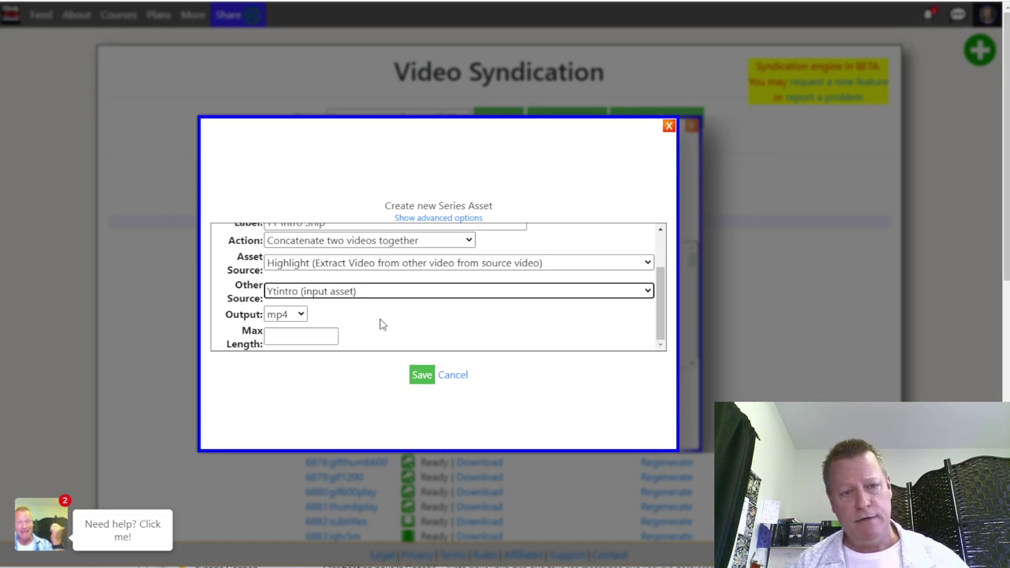
scroll(379, 322, "down", 1)
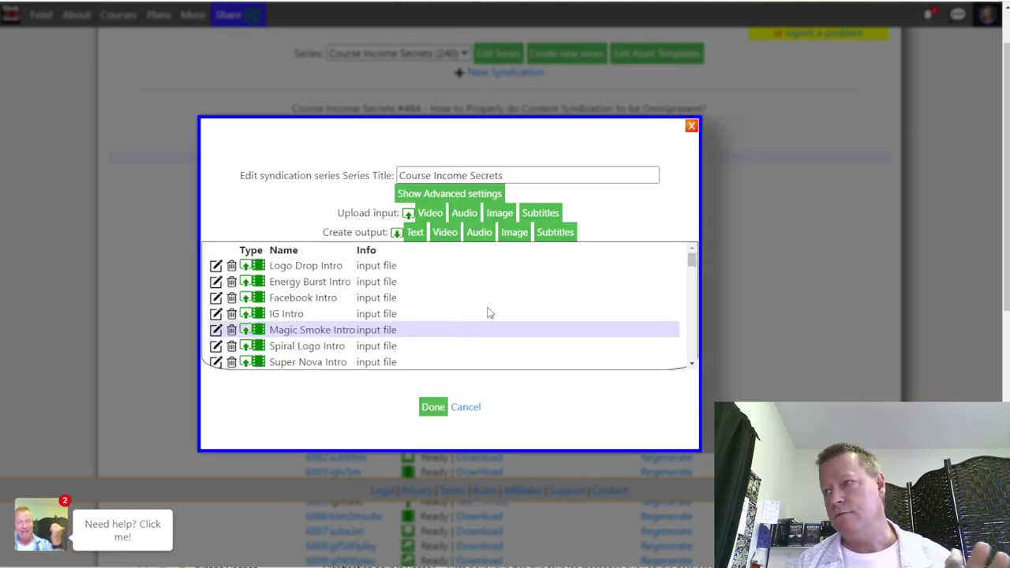
Step: Copy the name ytintrocis from plan item #6 in the notes and return to the syndication page
key("alt+Tab")
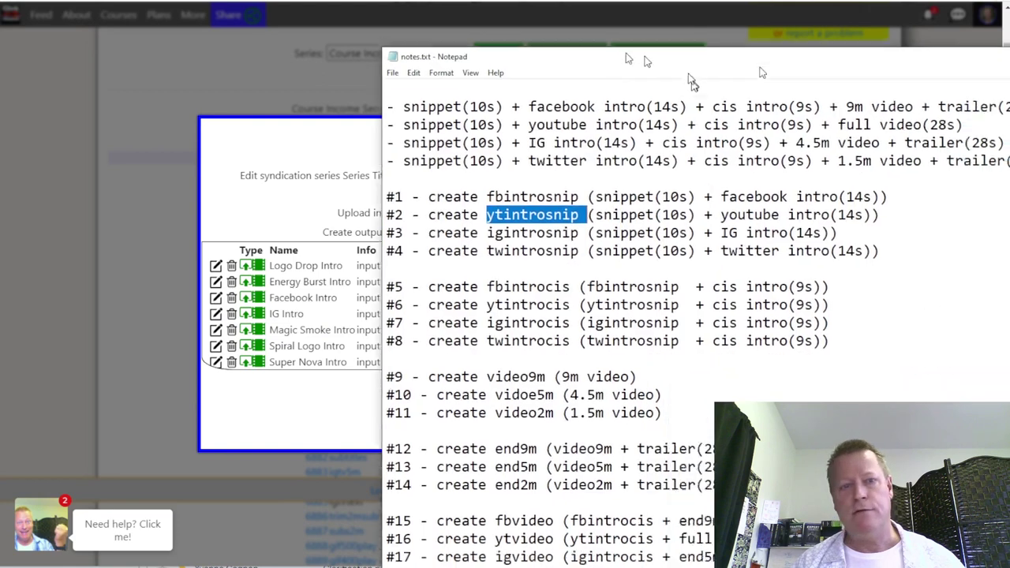
double_click(278, 150)
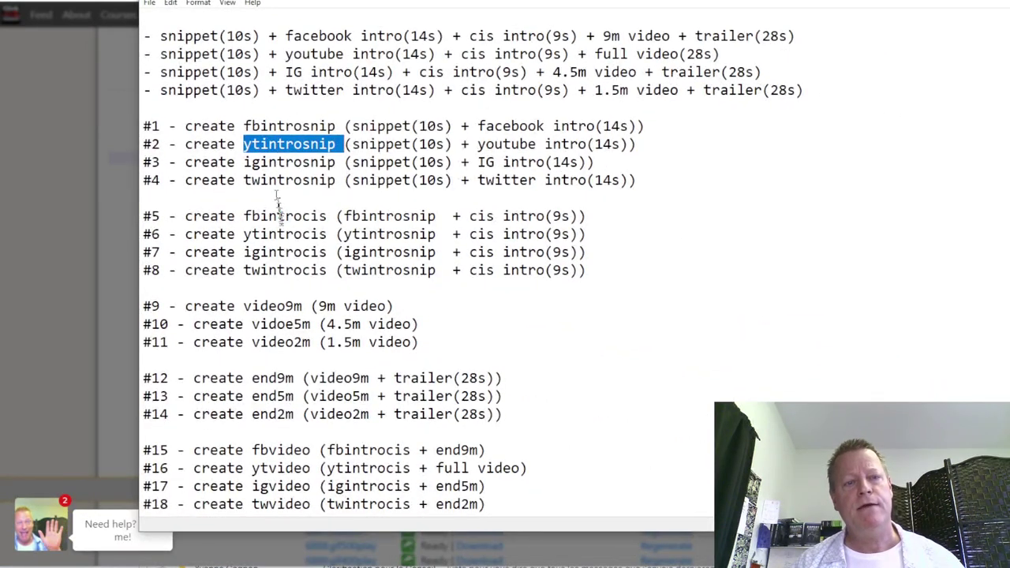
left_click_drag(189, 234, 568, 233)
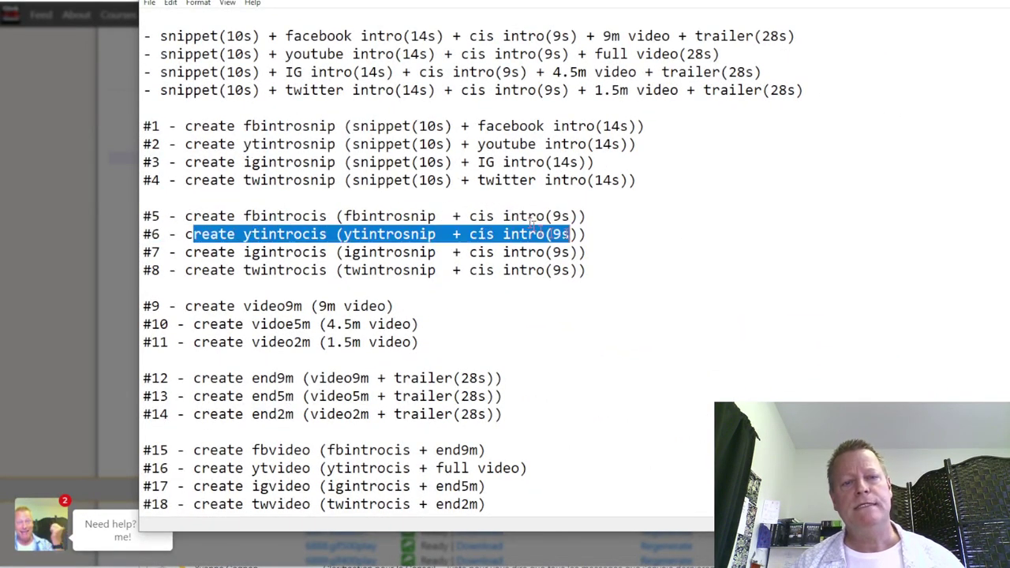
key("alt+Tab")
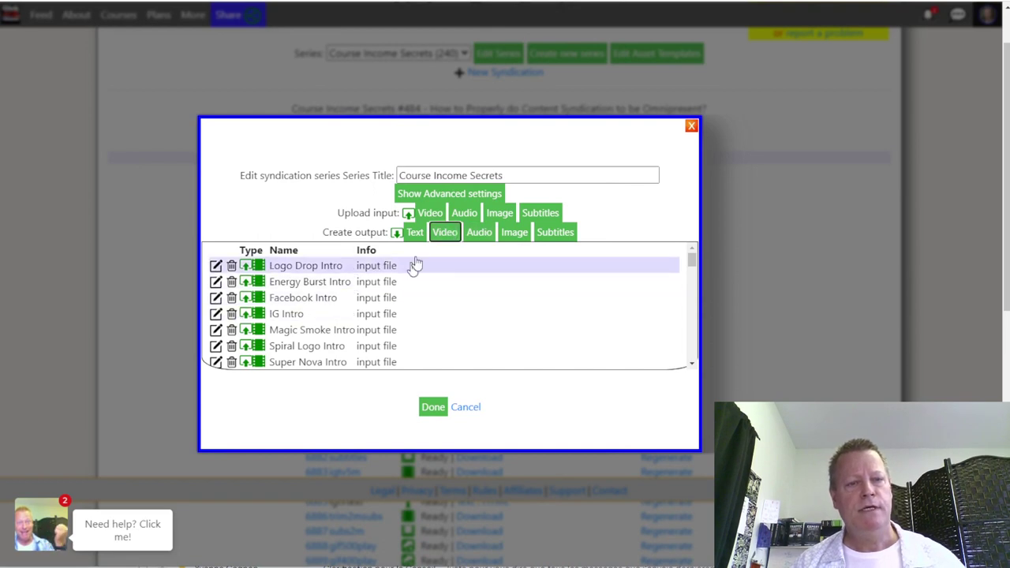
Step: Start a new video output named ytintrocis with the label YT Intro CIS
left_click(442, 235)
left_click(367, 216)
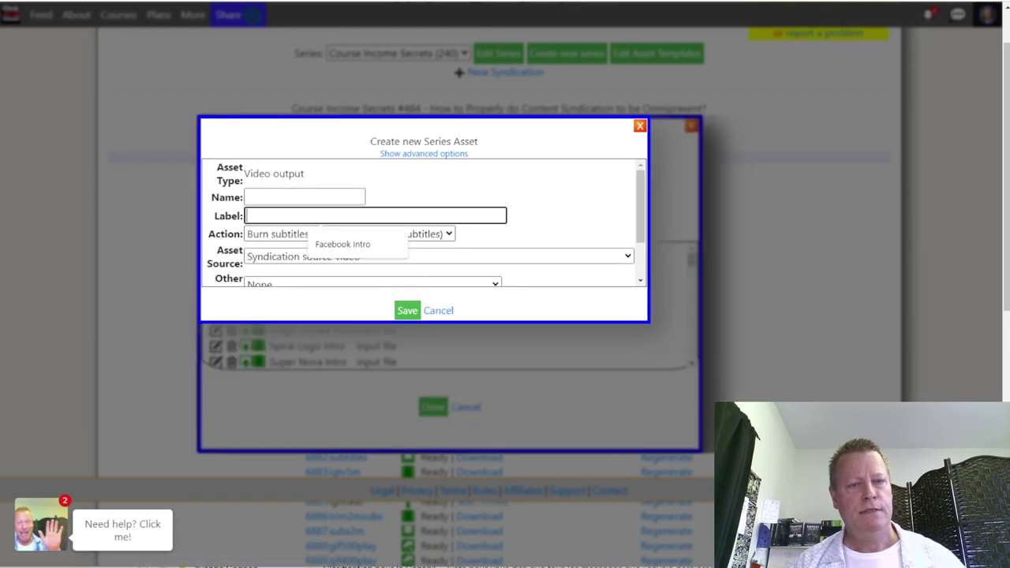
left_click(338, 198)
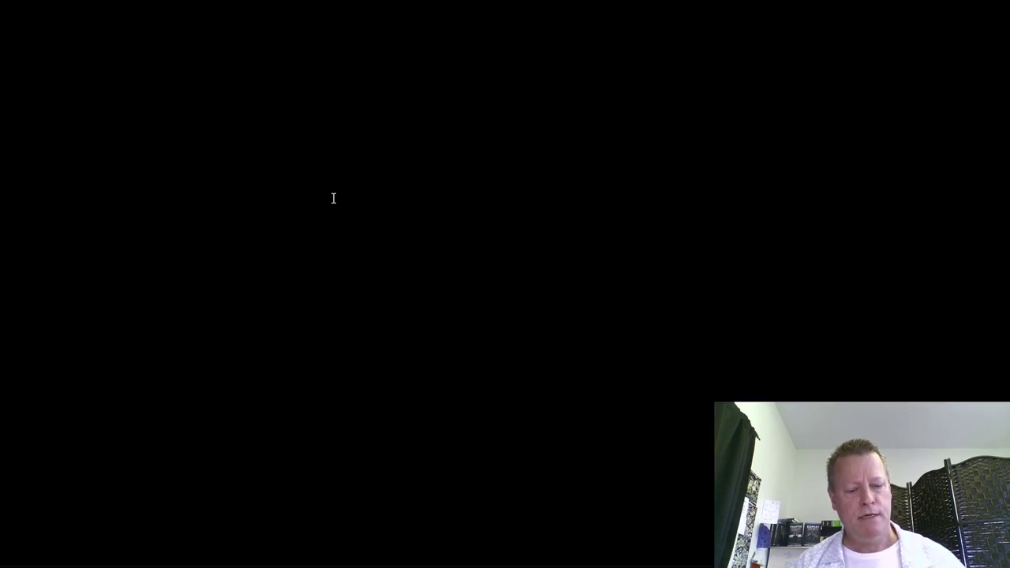
type("ytintrocis")
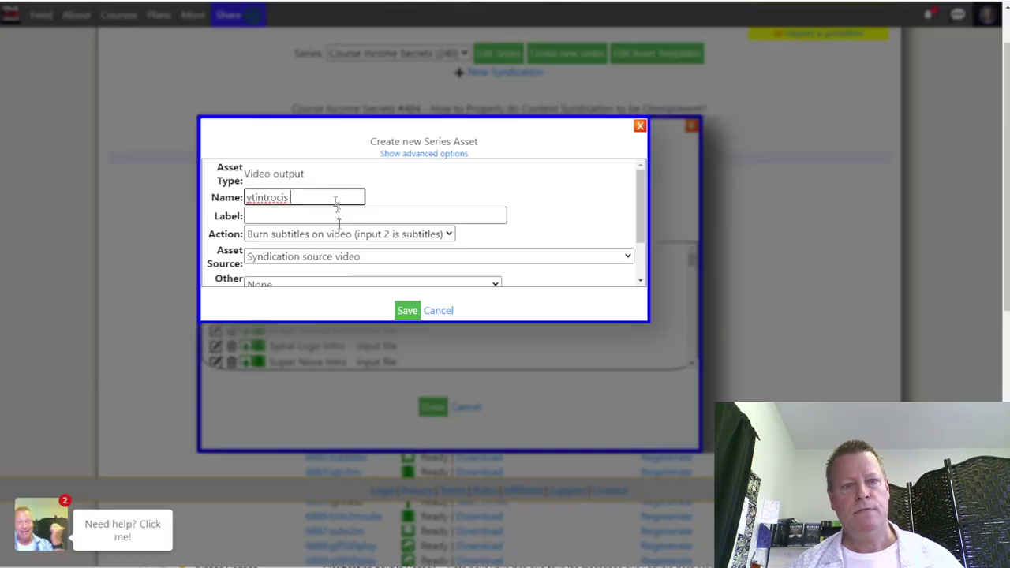
left_click(298, 215)
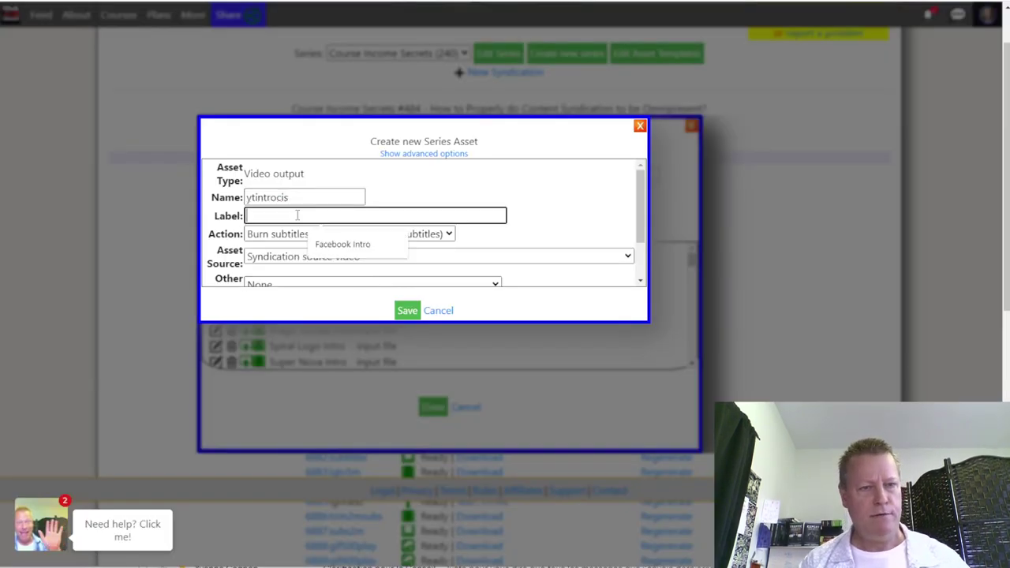
type("YT INtro CIS")
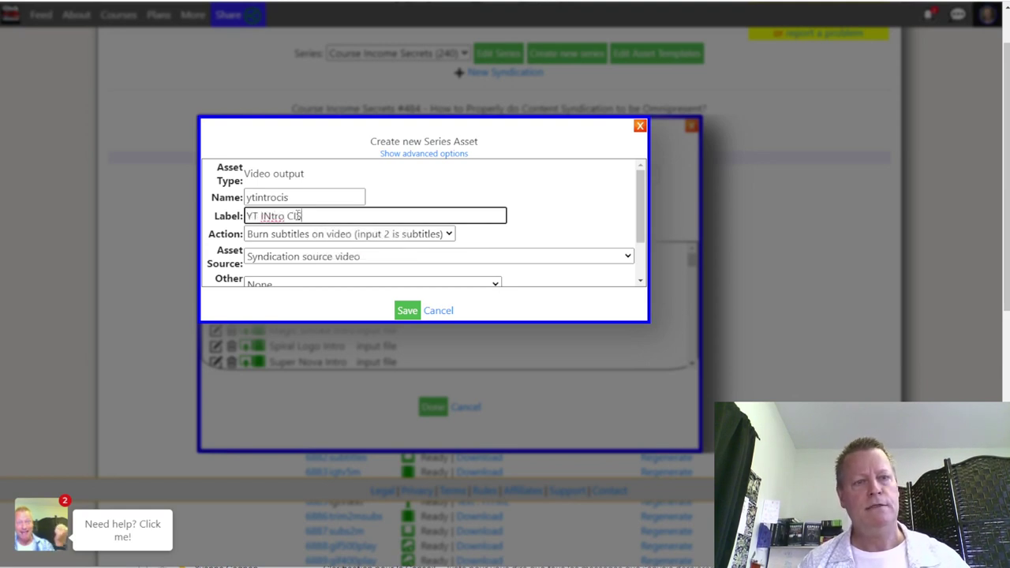
left_click(271, 216)
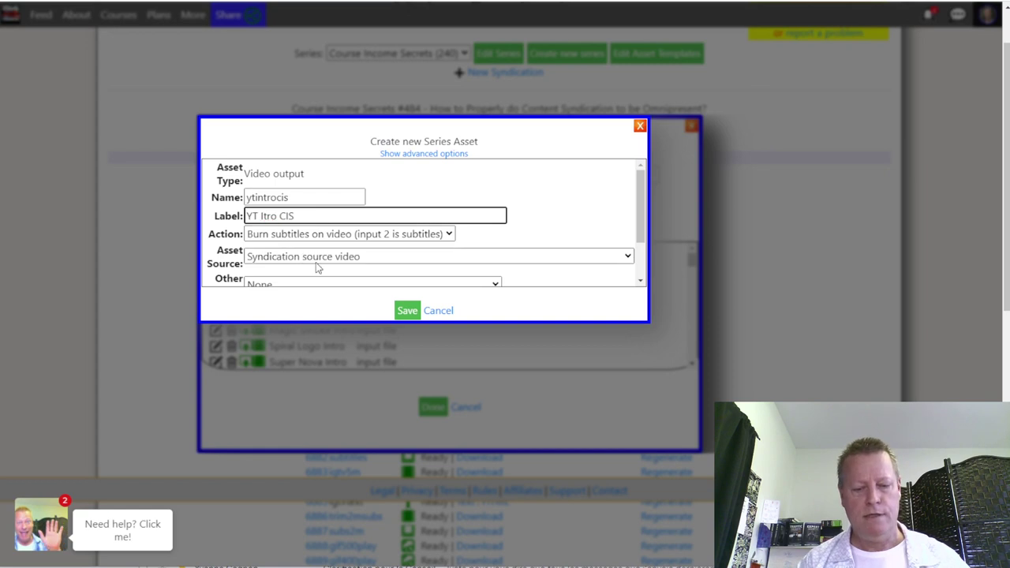
Step: Set ytintrocis to Concatenate two videos together, using Ytintrosnip as asset source and Supernovaintro as other source, and save it
left_click(334, 235)
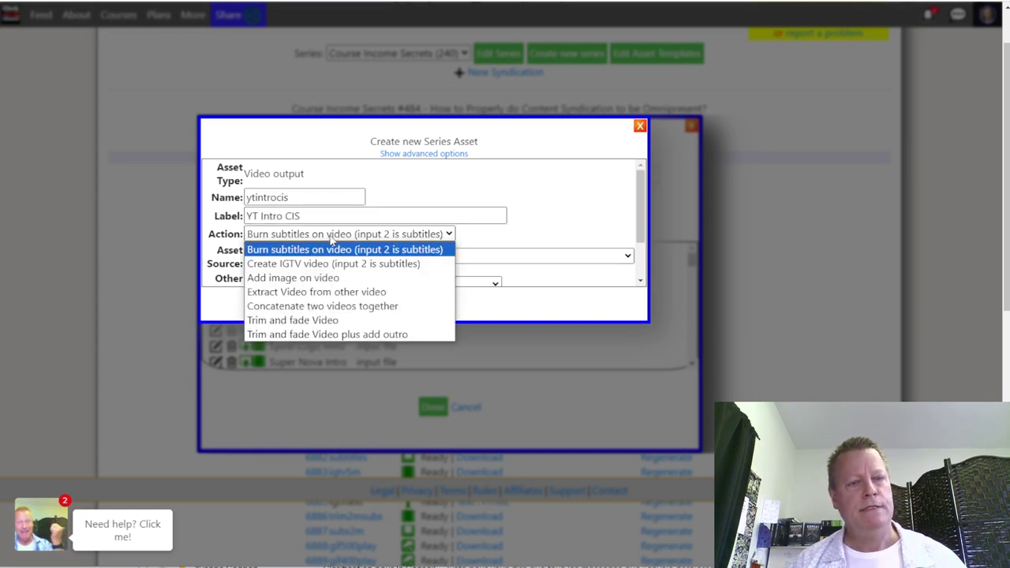
left_click(334, 306)
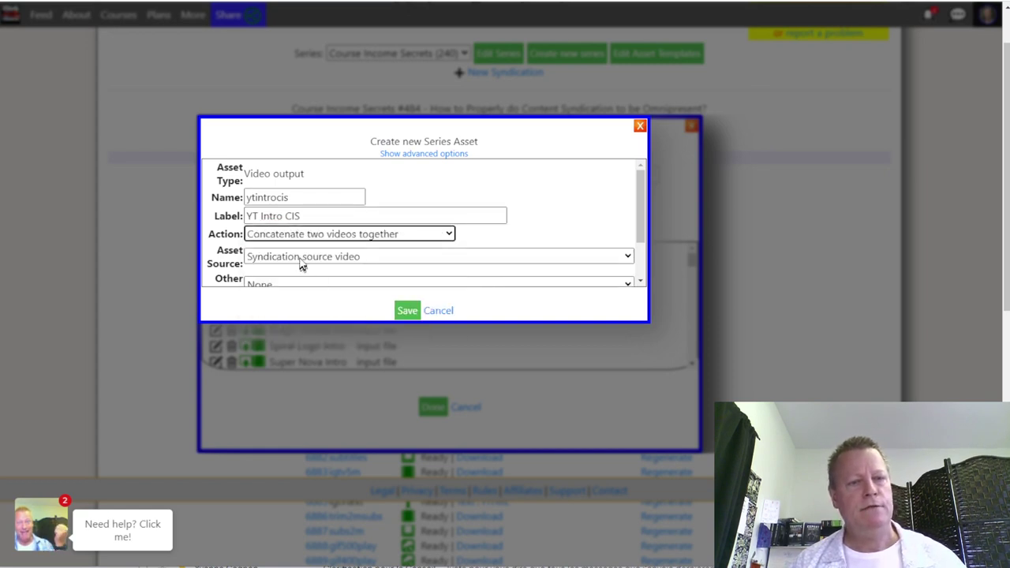
left_click(300, 265)
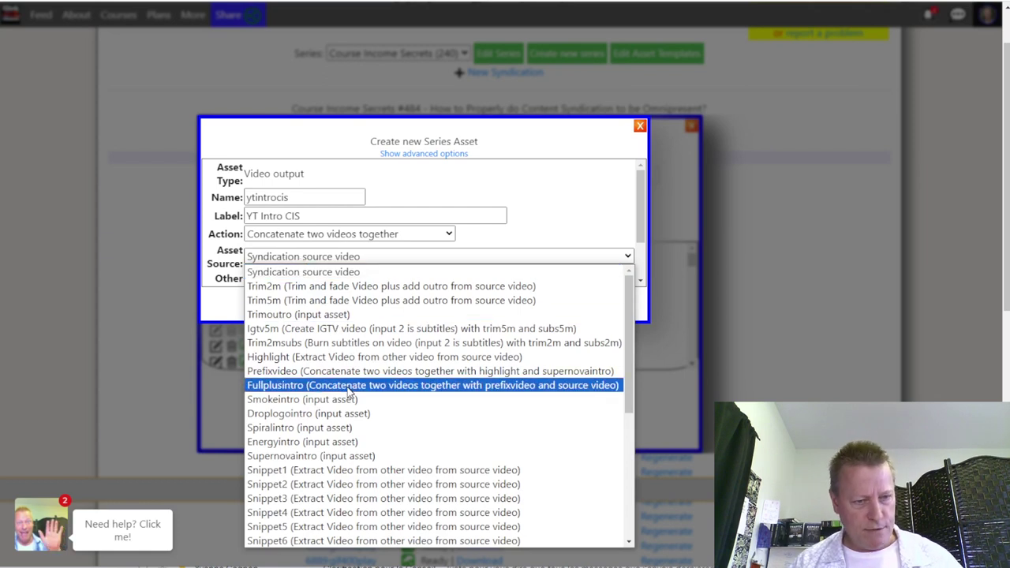
scroll(347, 391, "down", 3)
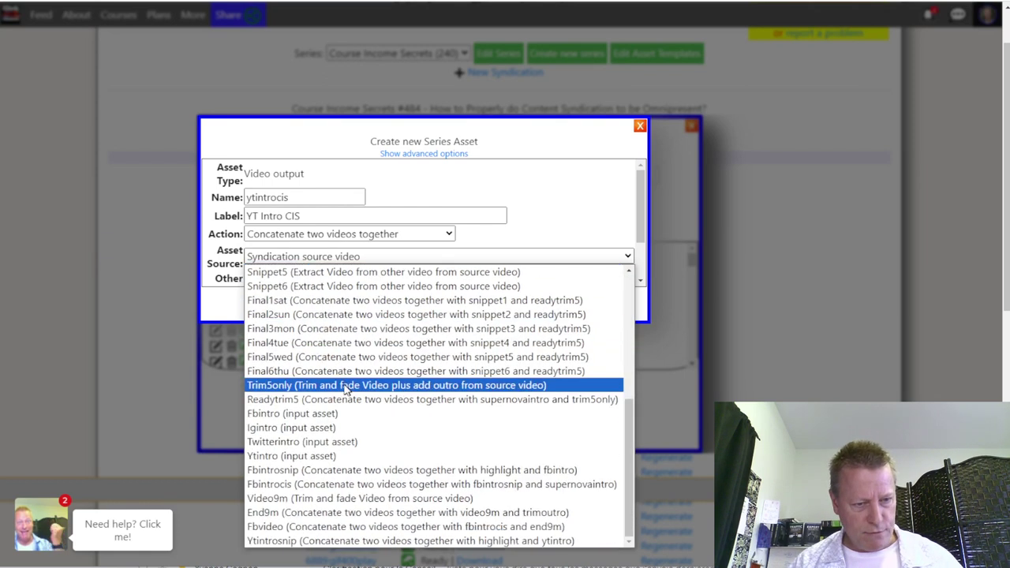
left_click(299, 542)
scroll(318, 304, "down", 2)
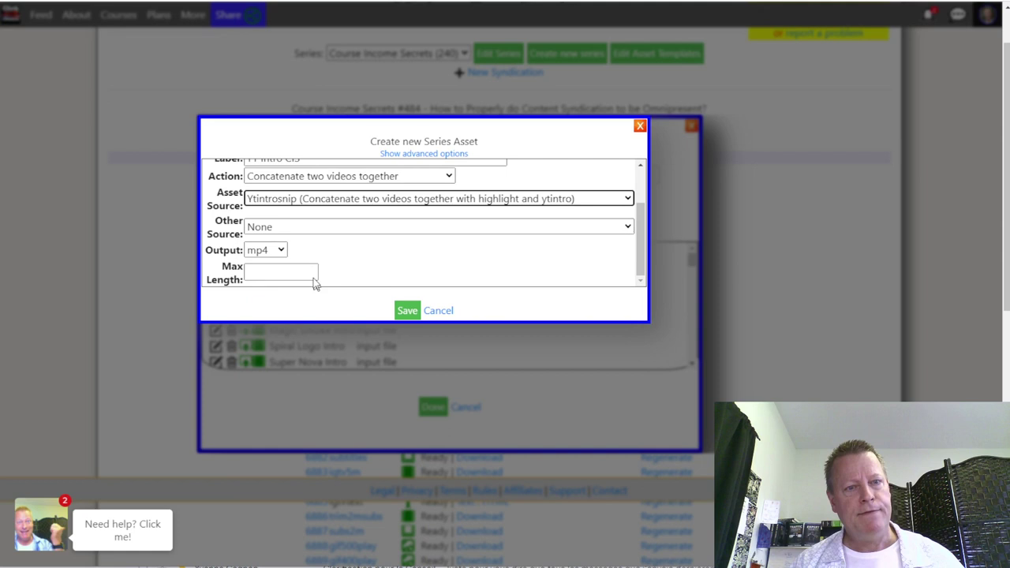
left_click(297, 229)
left_click(320, 440)
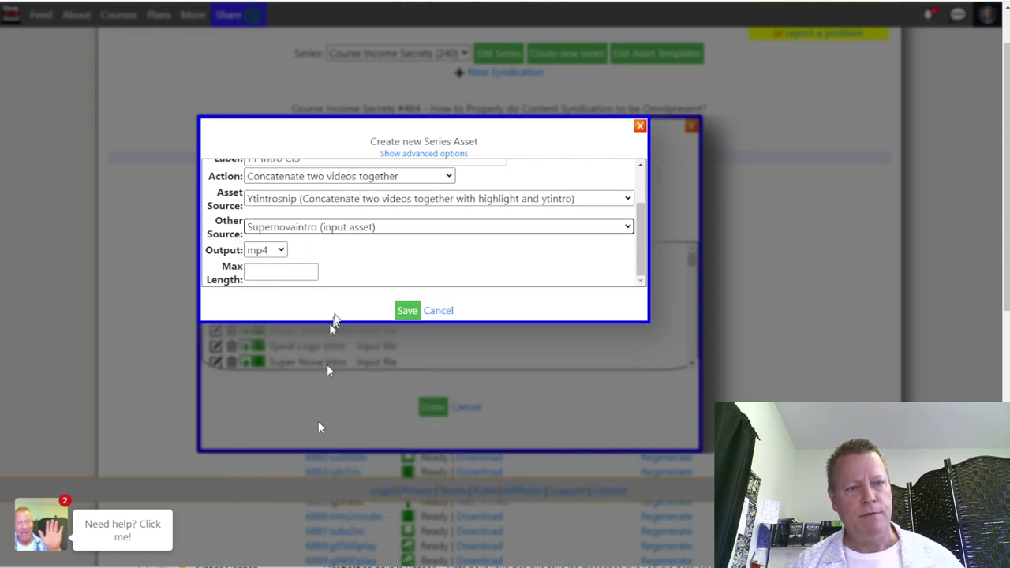
left_click(407, 311)
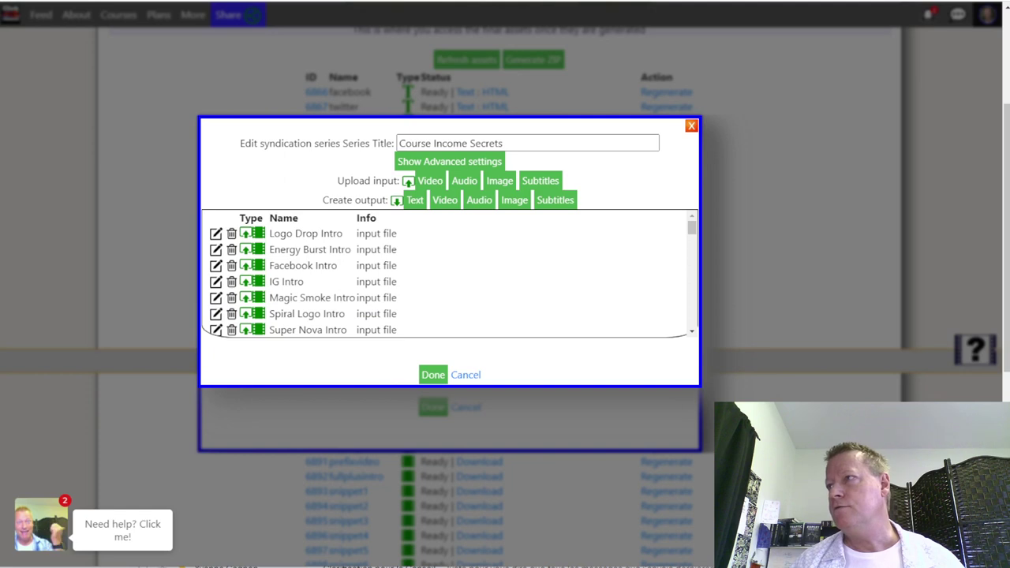
Step: Copy the name ytvideo from plan item #16 in the notes and go back to the series editor
key("alt+Tab")
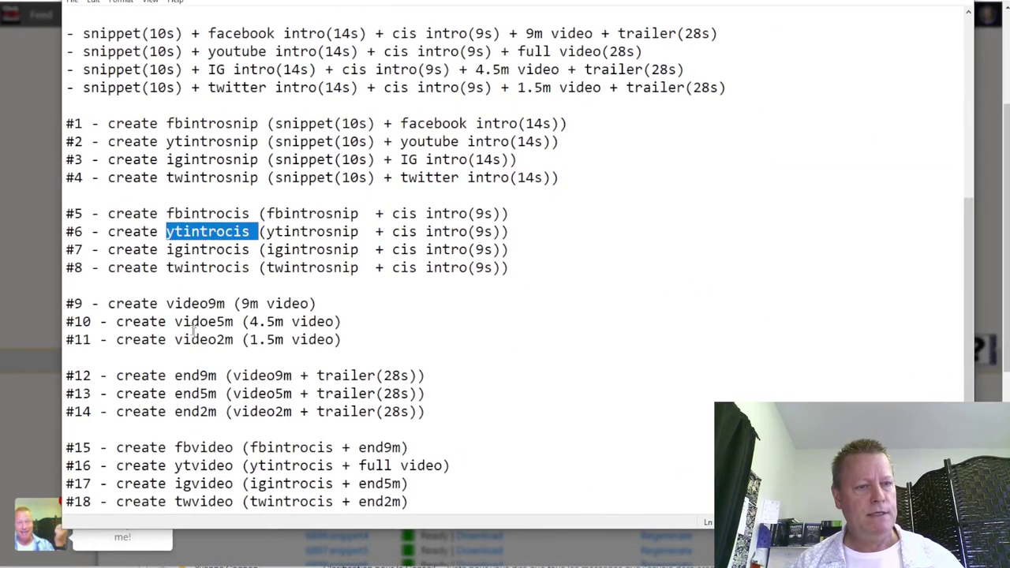
left_click_drag(100, 468, 464, 470)
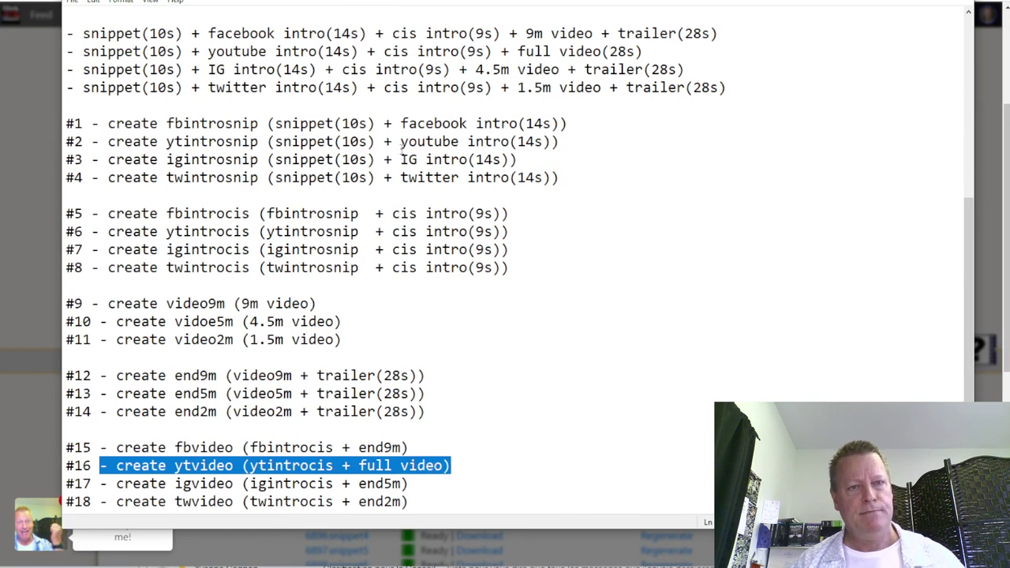
left_click(204, 469)
double_click(224, 466)
key("ctrl+c")
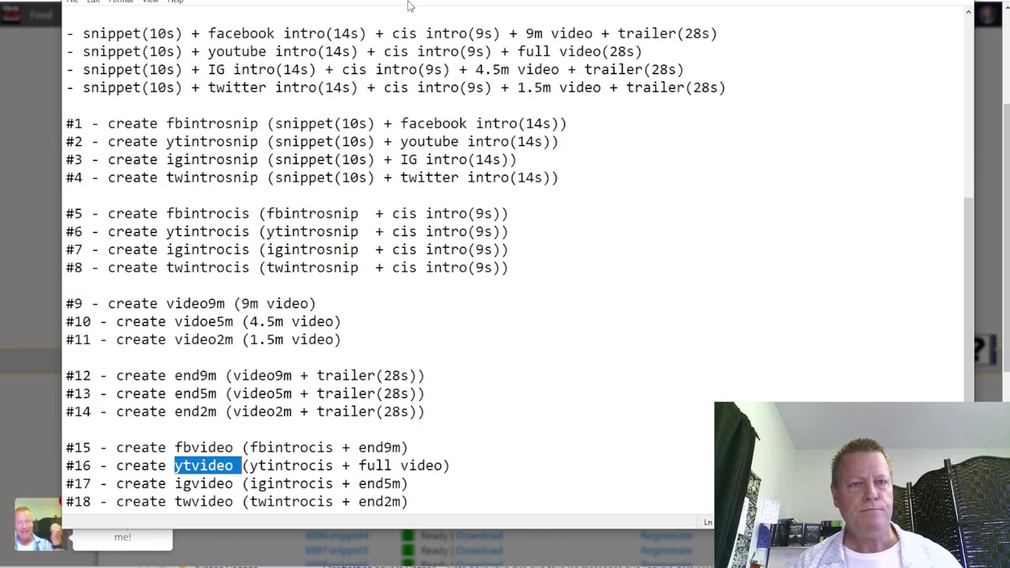
key("alt+Tab")
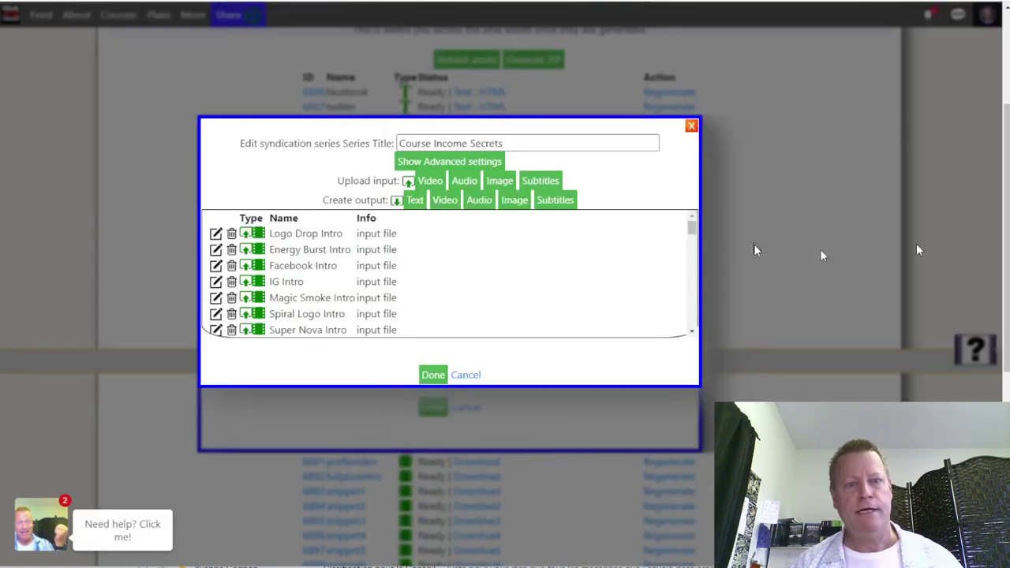
Step: Start a new video output named ytvideo with the label YT Video
left_click(442, 200)
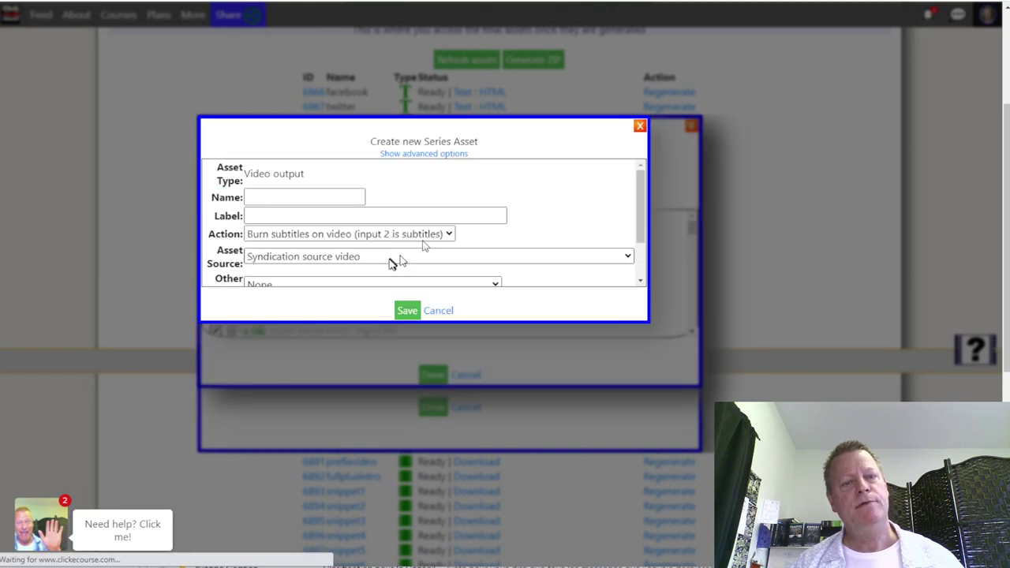
left_click(281, 198)
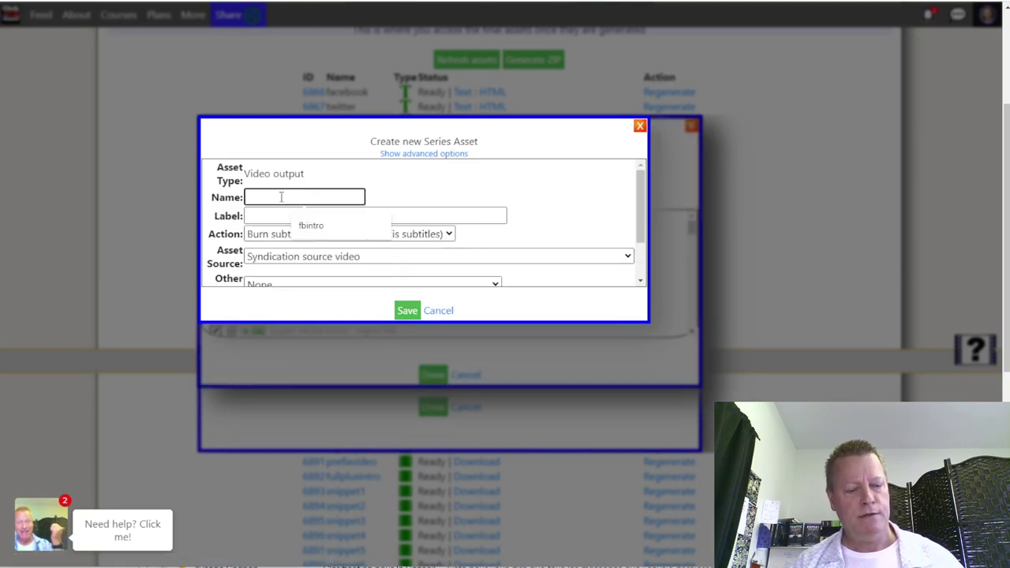
key("ctrl+v")
left_click(303, 218)
type("YT Video")
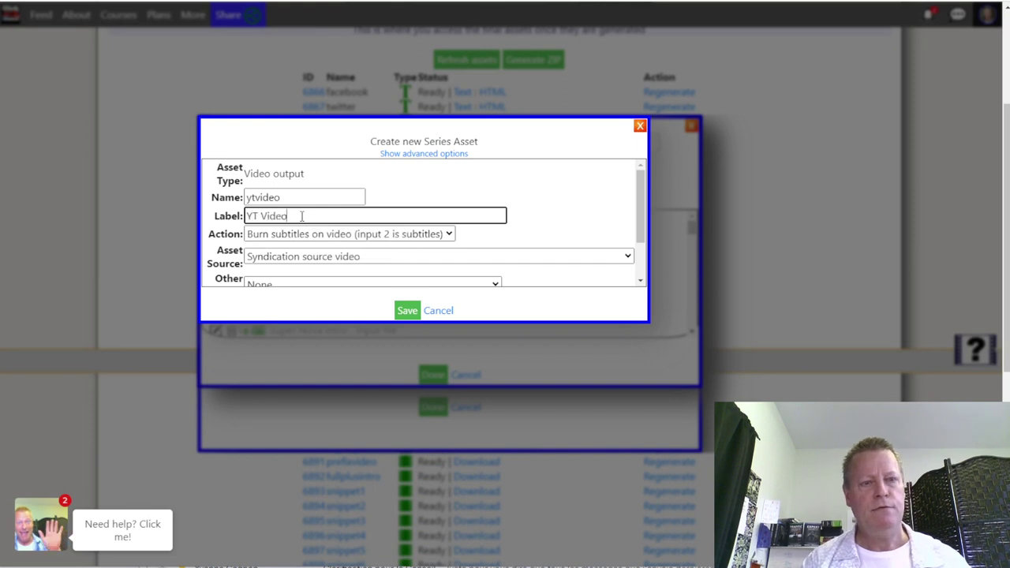
Step: Set ytvideo to Concatenate two videos together, with Ytintrocis as asset source and Syndication source video as other source
left_click(282, 234)
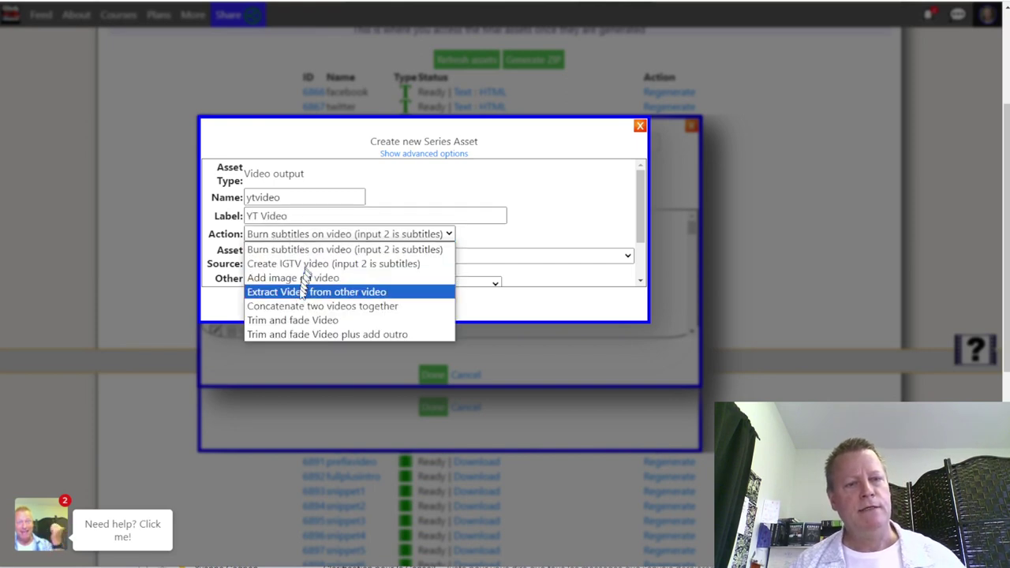
left_click(293, 307)
left_click(298, 261)
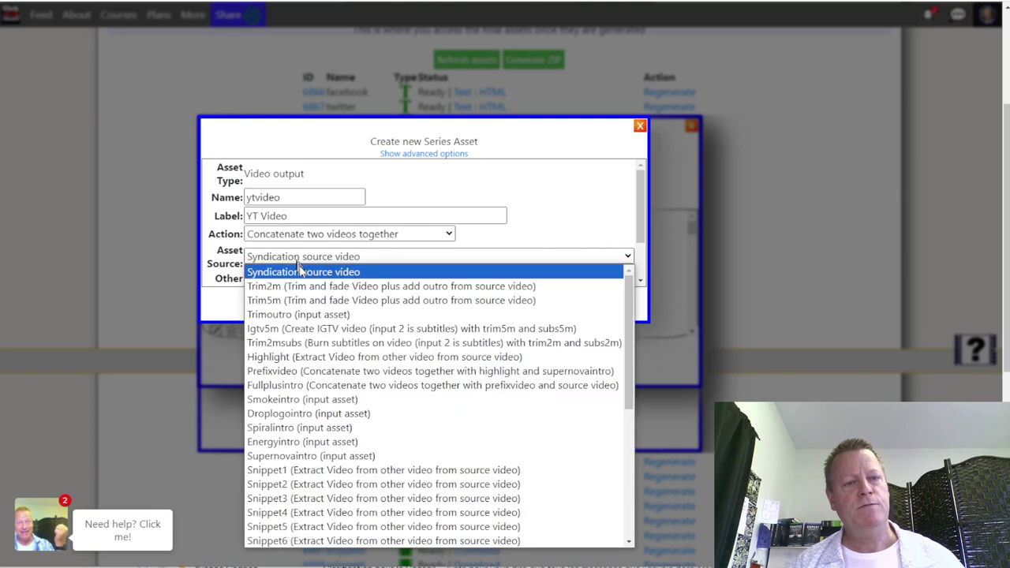
scroll(311, 332, "down", 3)
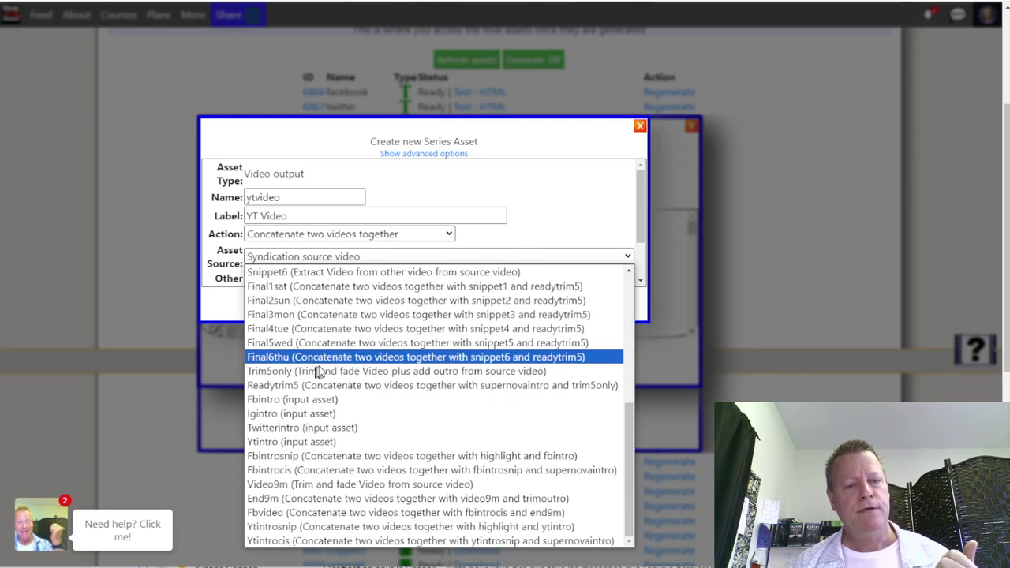
left_click(303, 541)
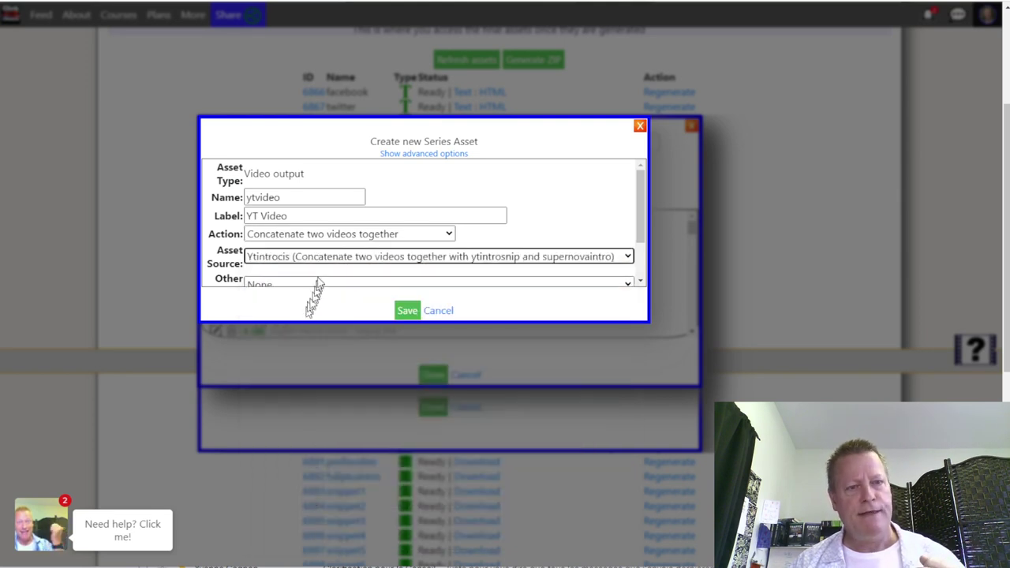
scroll(312, 269, "down", 1)
left_click(297, 231)
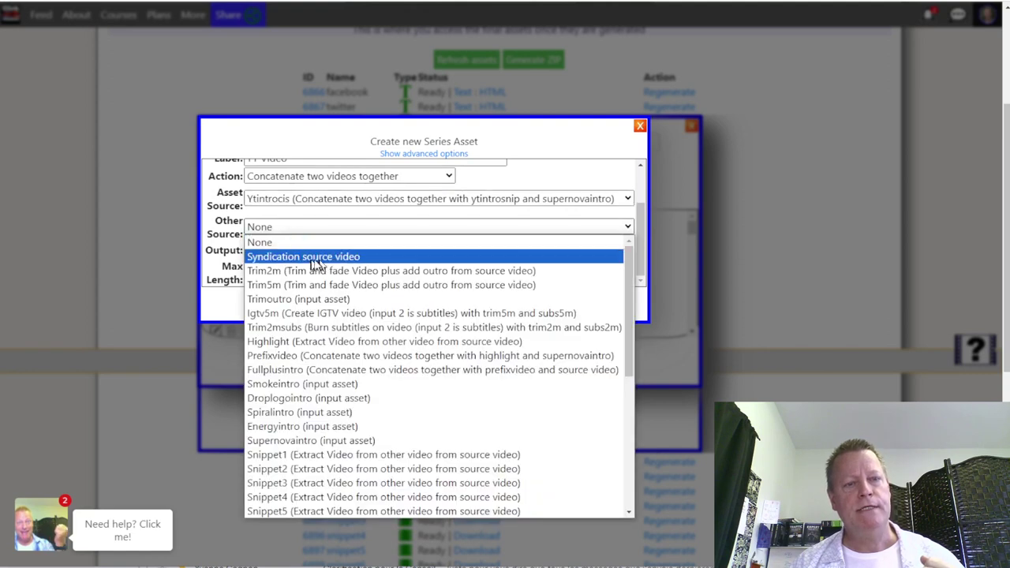
left_click(326, 259)
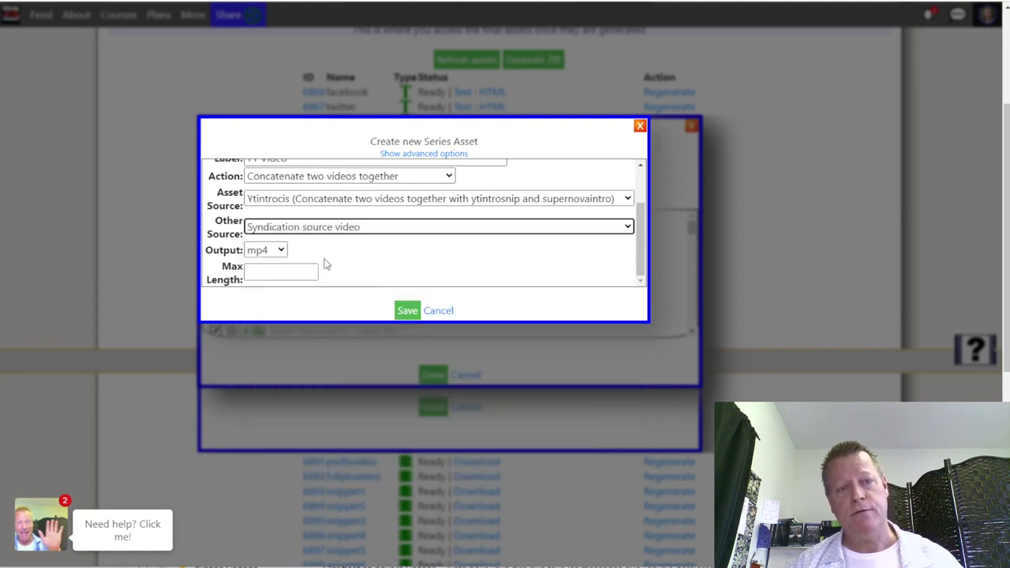
Step: Save the ytvideo output, finish editing the series and return to the generated assets of episode #484
left_click(402, 311)
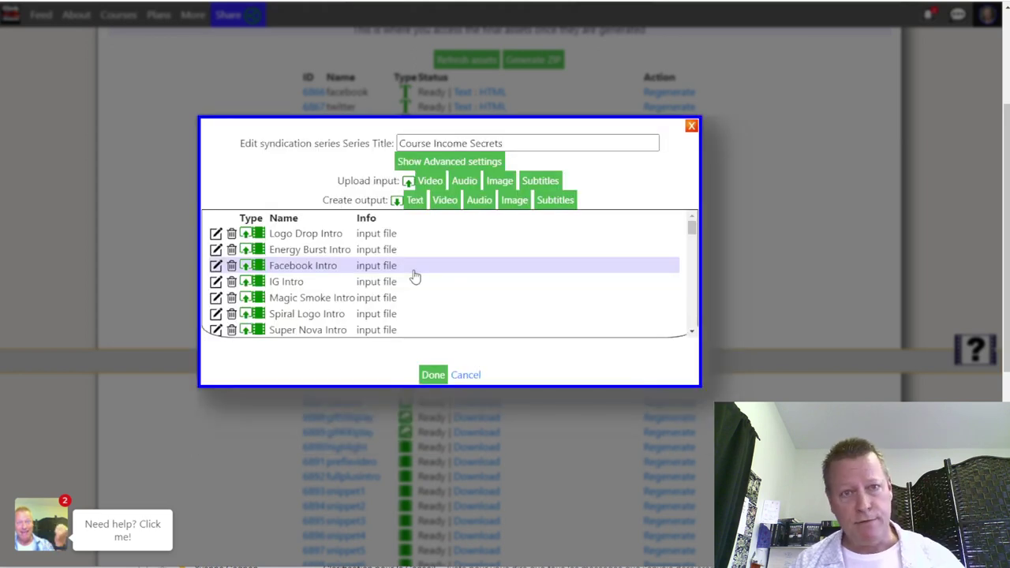
left_click(433, 375)
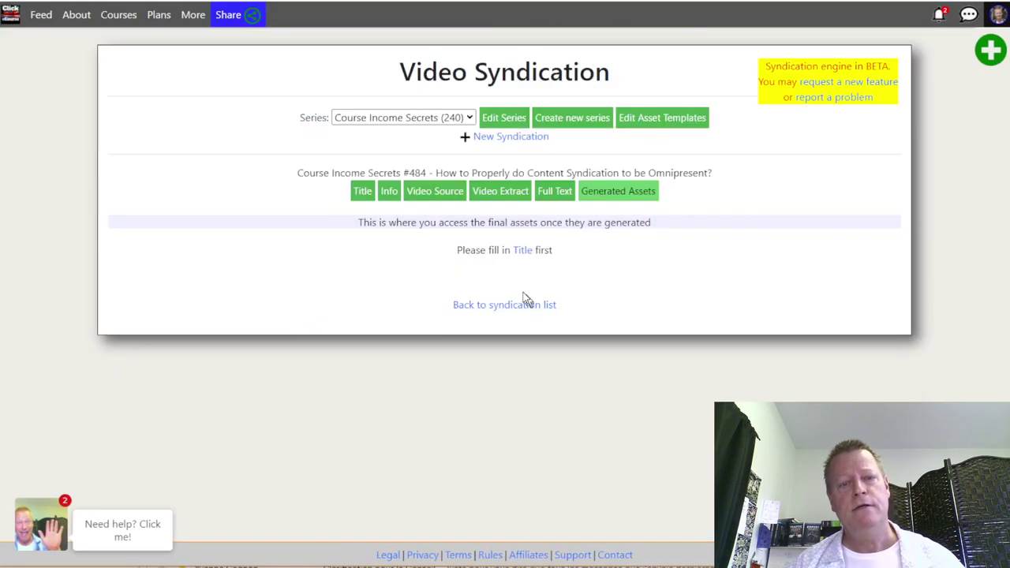
left_click(557, 194)
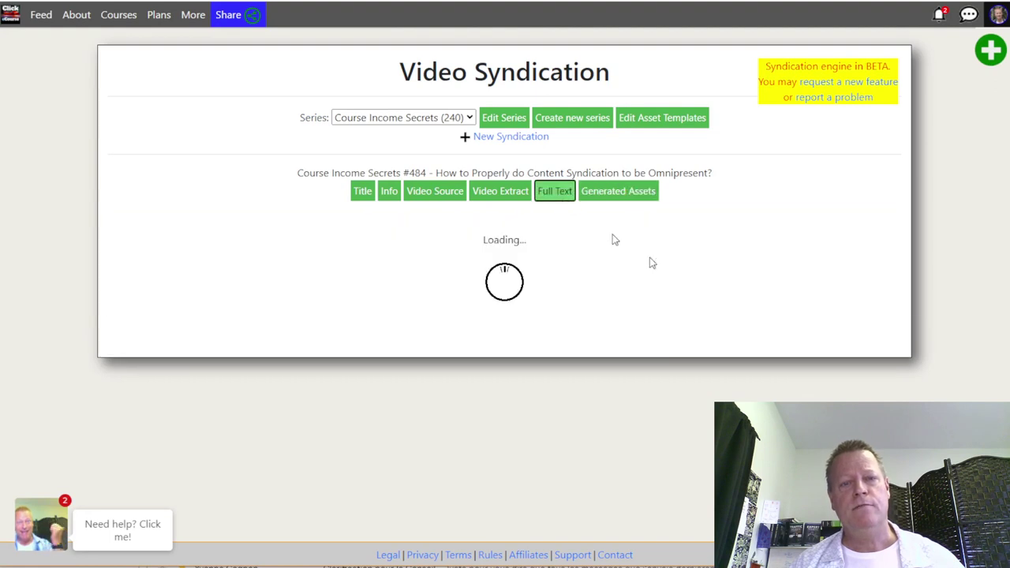
left_click(618, 193)
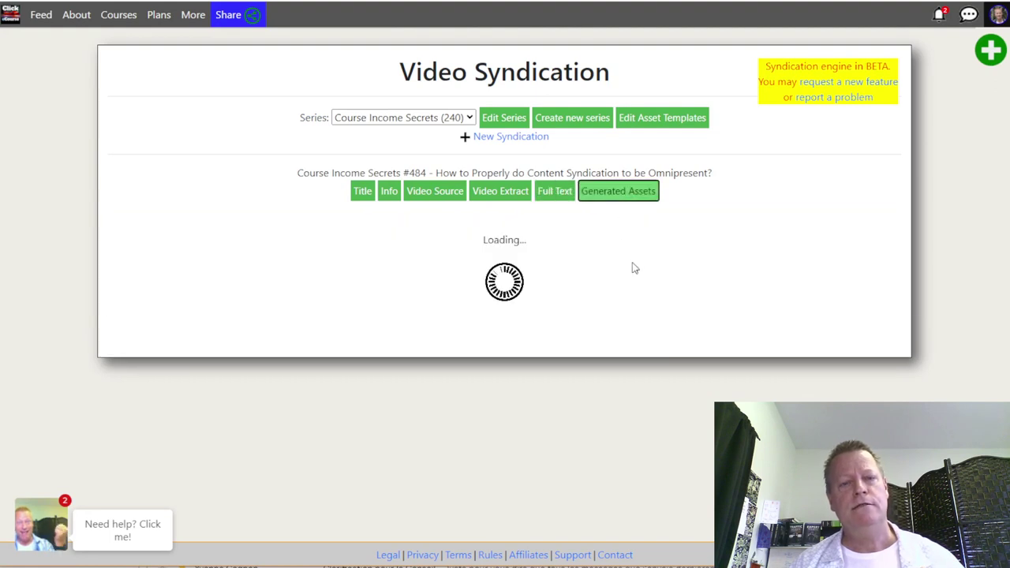
left_click(643, 191)
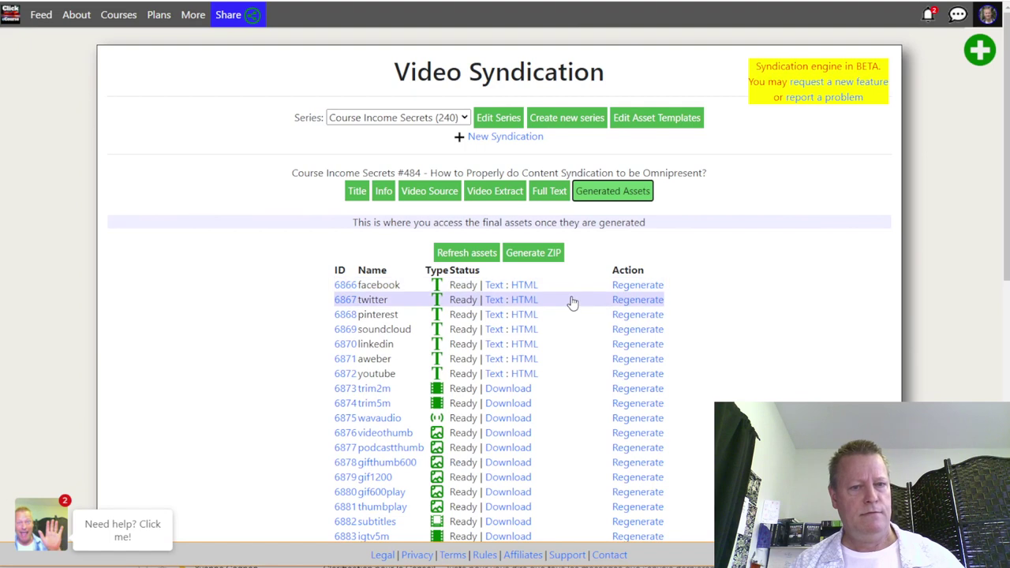
Step: Refresh the assets of episode #484 and check the processing status of the Facebook and YouTube videos
scroll(671, 209, "down", 3)
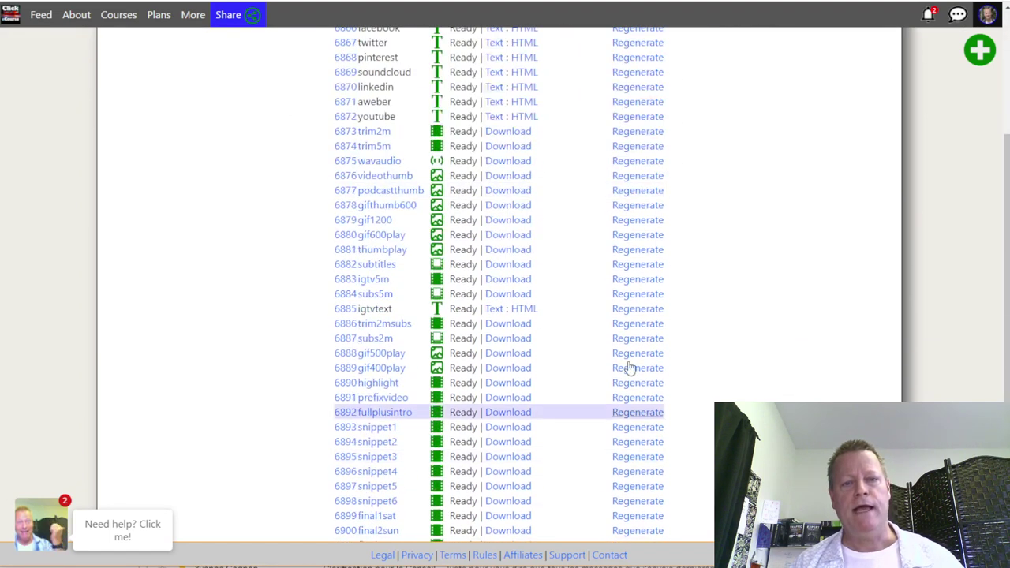
scroll(629, 368, "down", 4)
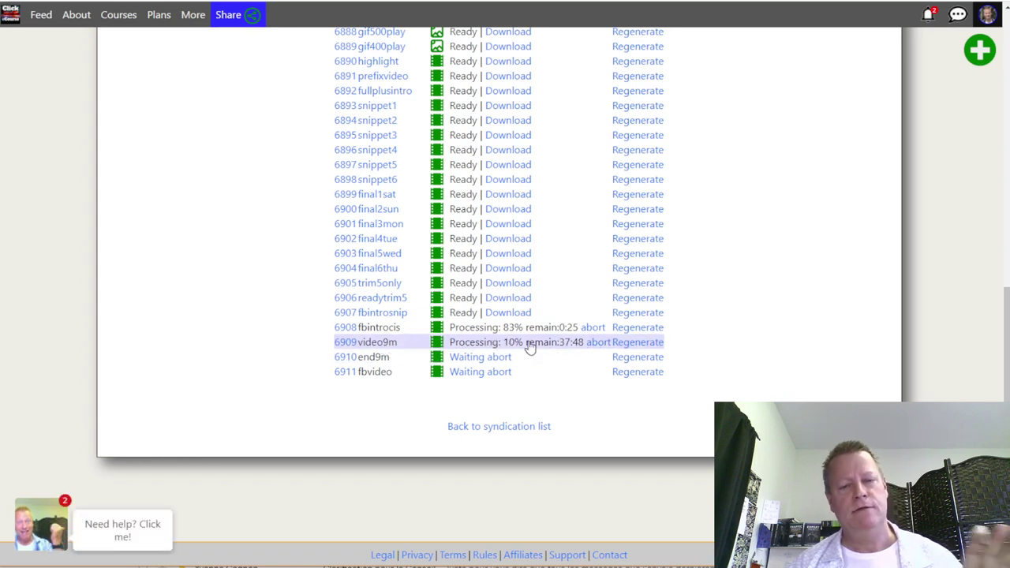
scroll(527, 346, "up", 8)
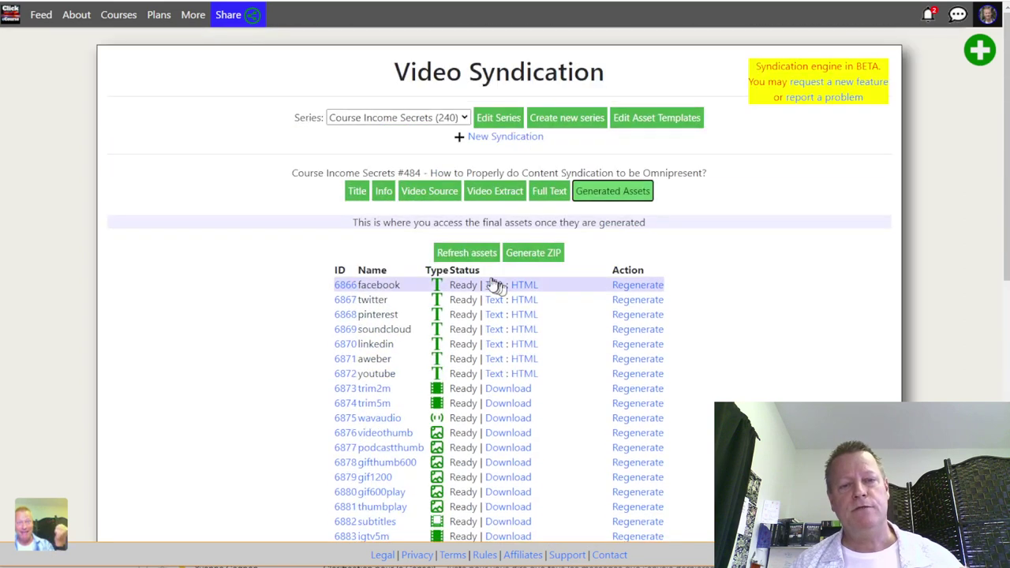
left_click(476, 258)
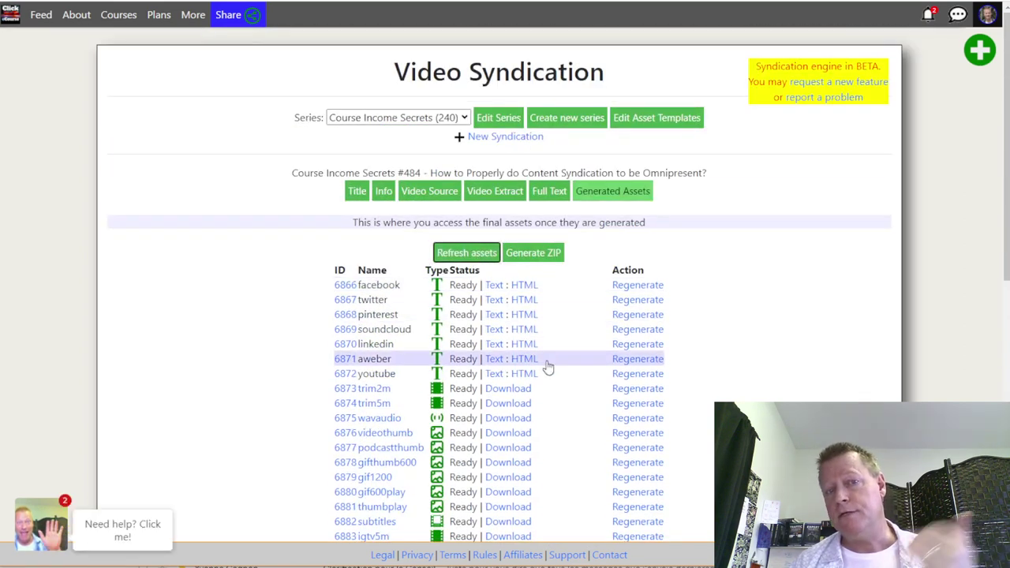
scroll(549, 367, "down", 8)
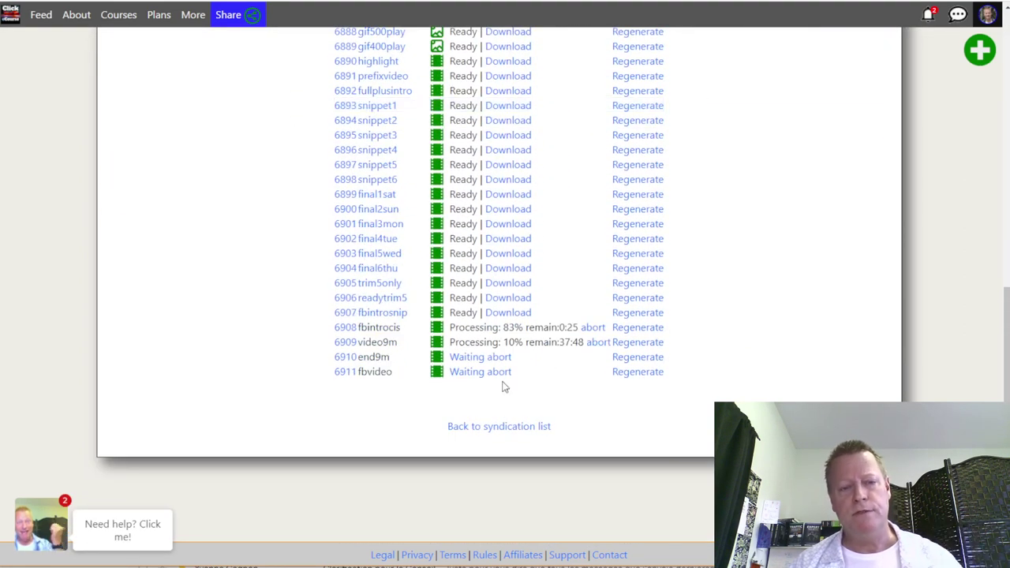
scroll(537, 355, "up", 8)
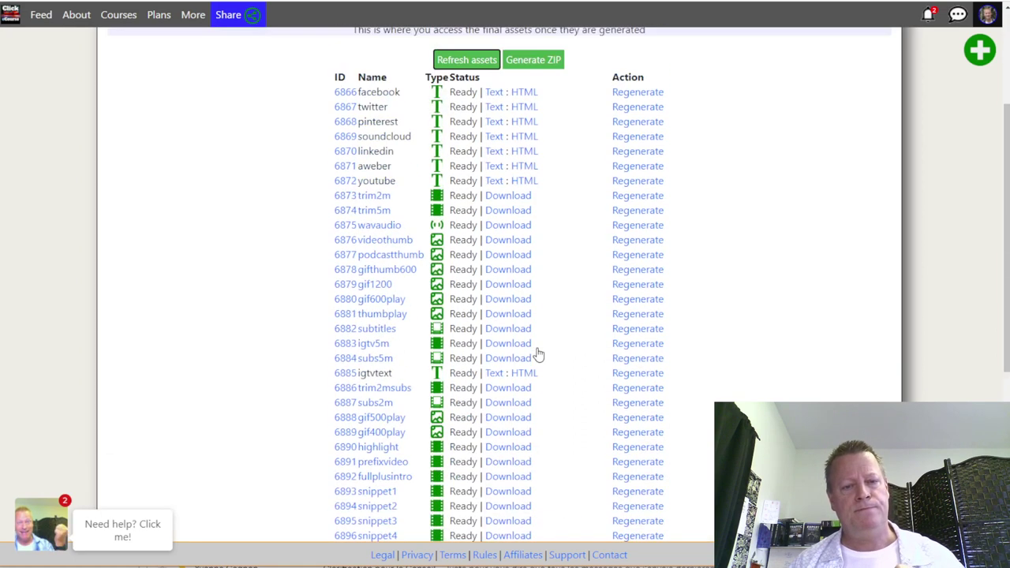
scroll(677, 339, "down", 8)
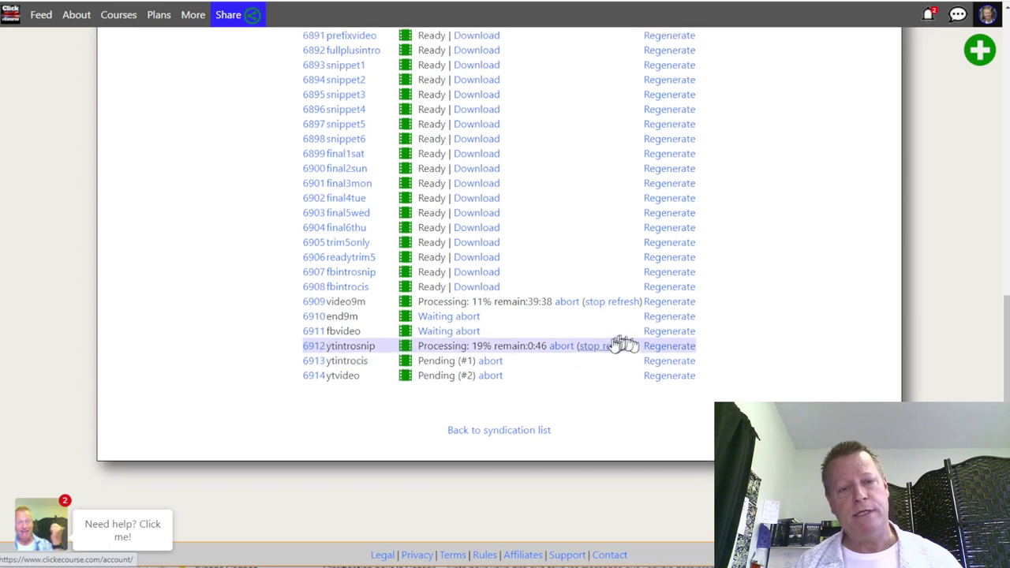
scroll(614, 343, "up", 8)
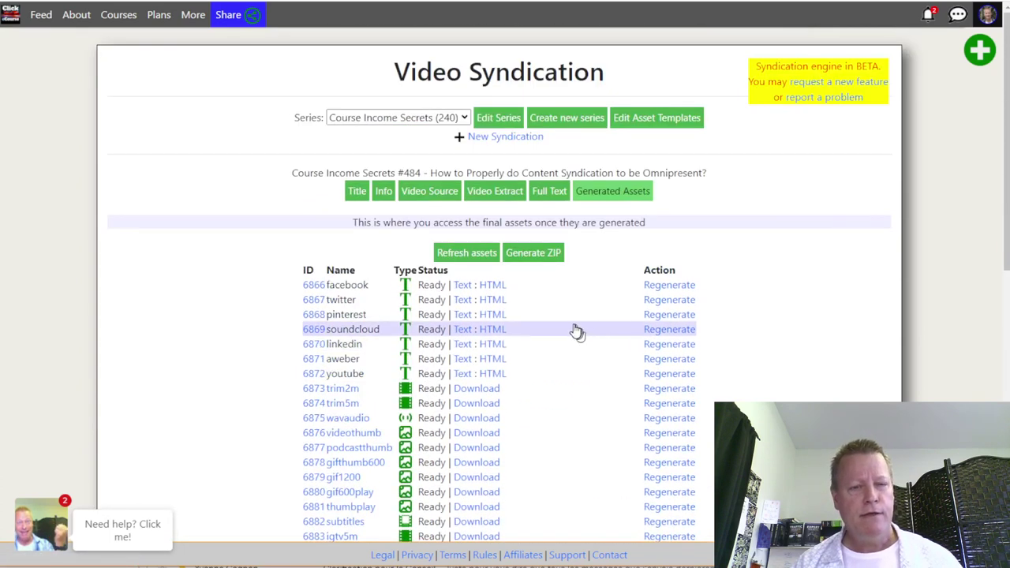
Step: Look through the whole asset list of the Course Income Secrets series and leave the series editor without changes
left_click(492, 120)
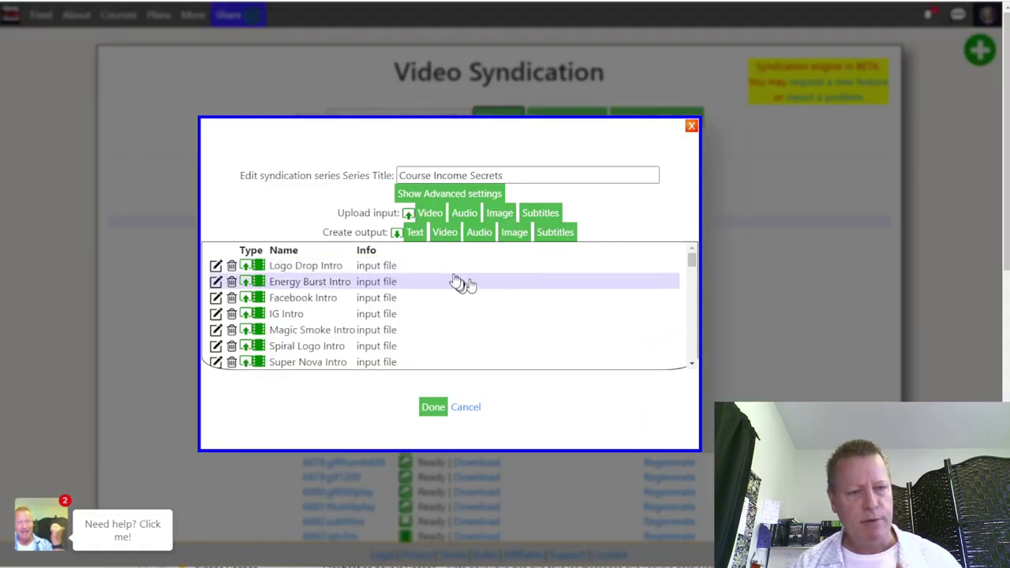
scroll(361, 322, "down", 5)
scroll(361, 322, "down", 8)
scroll(360, 323, "down", 3)
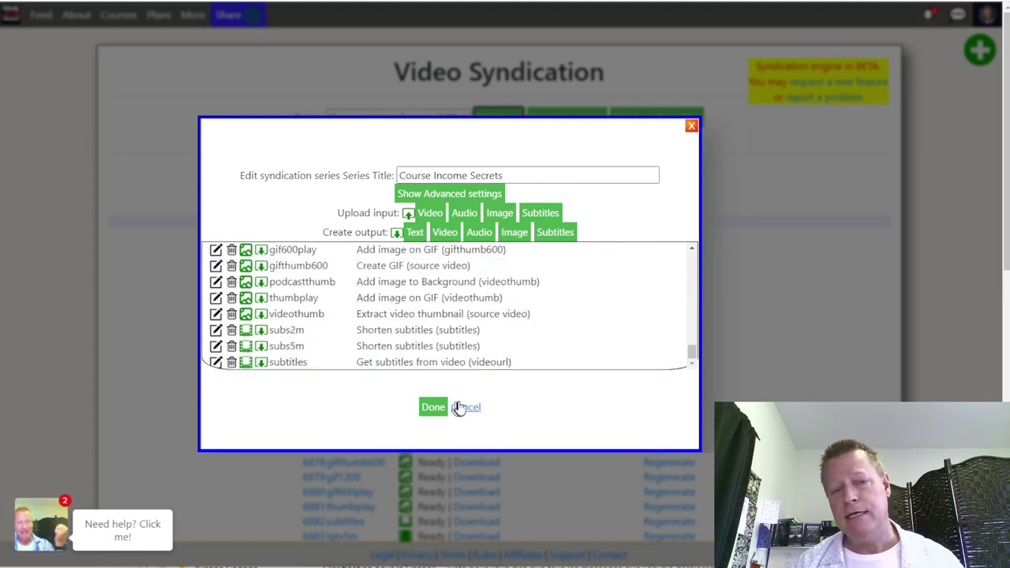
left_click(462, 407)
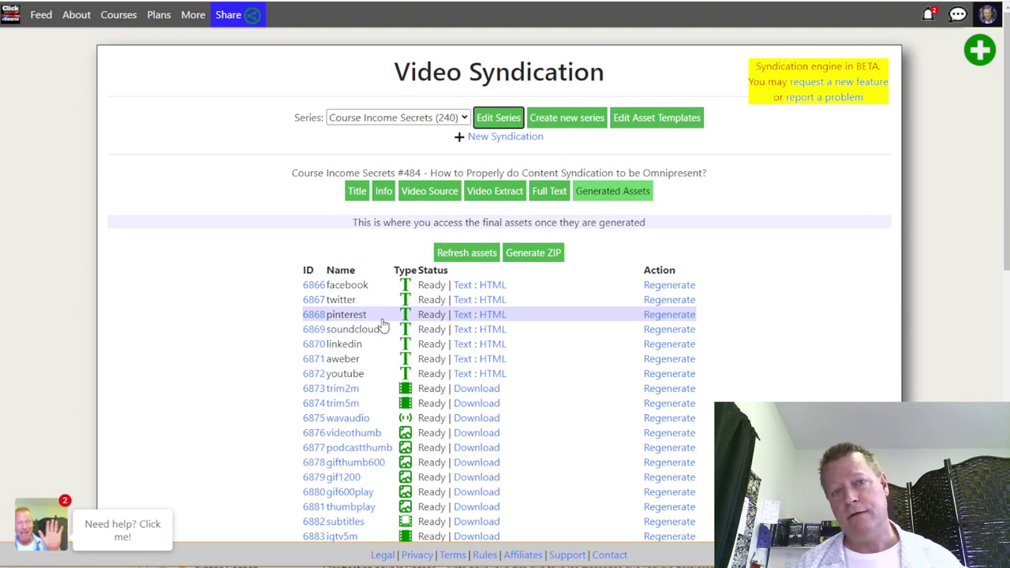
Step: Reopen the series editor, examine the settings of the highlight video output, and close them without saving
key("Return")
scroll(324, 319, "down", 2)
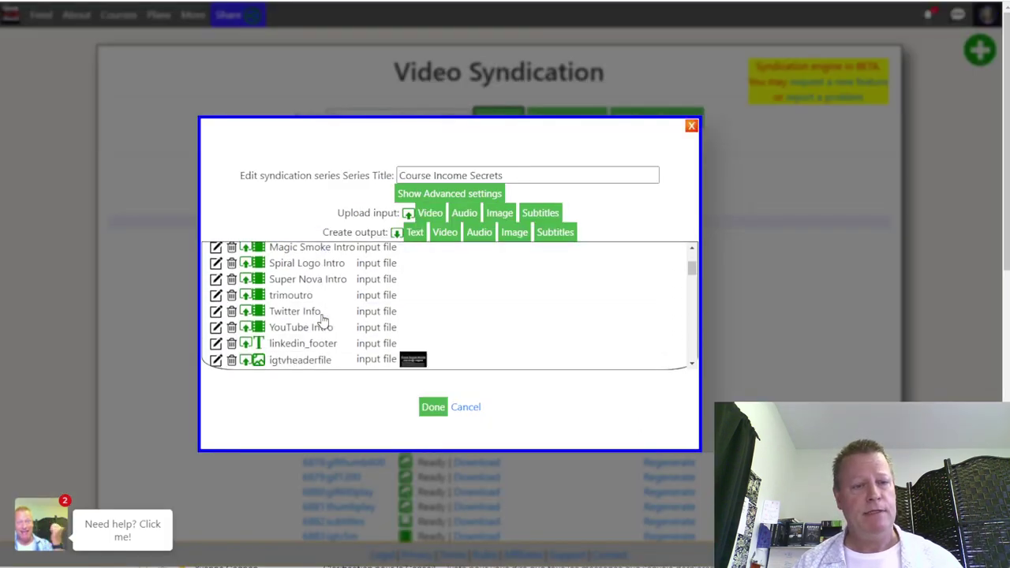
scroll(324, 319, "down", 1)
scroll(332, 319, "down", 2)
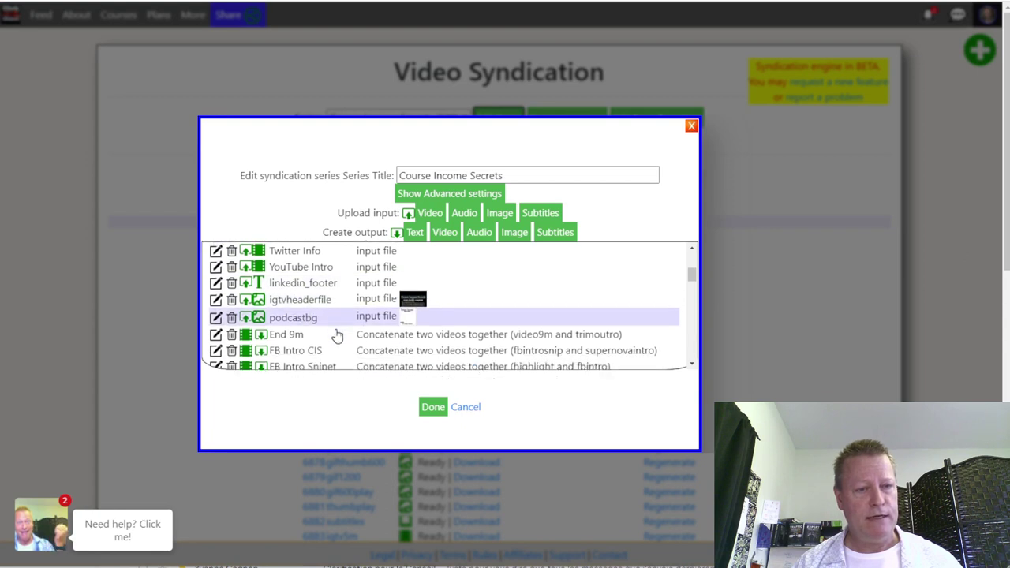
scroll(334, 324, "down", 3)
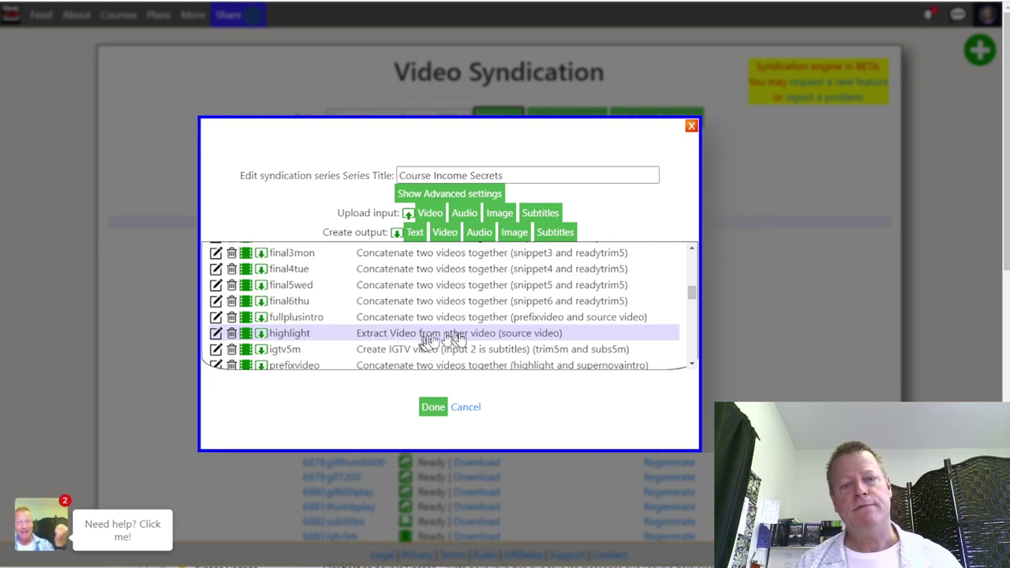
left_click(376, 339)
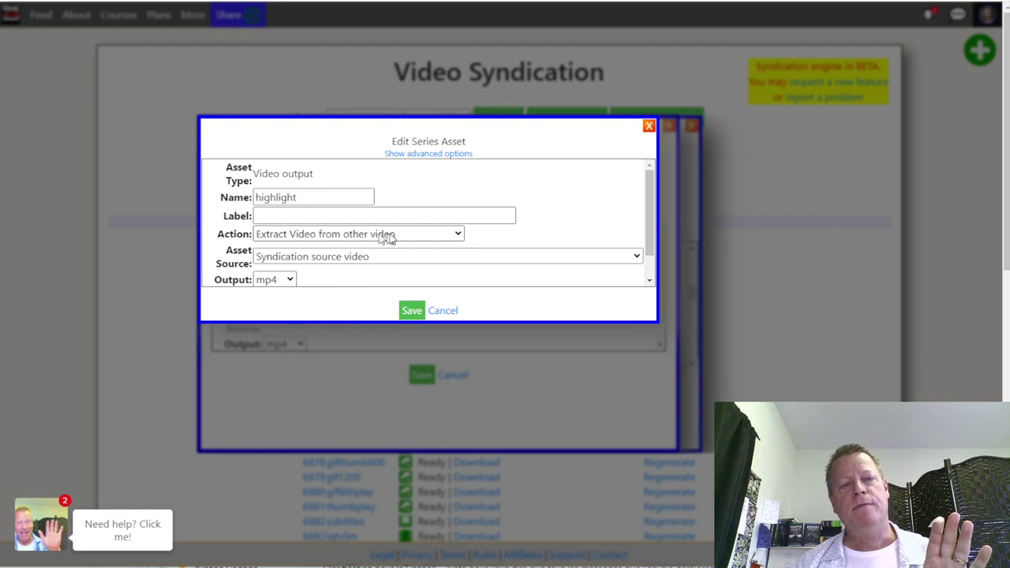
scroll(366, 259, "down", 1)
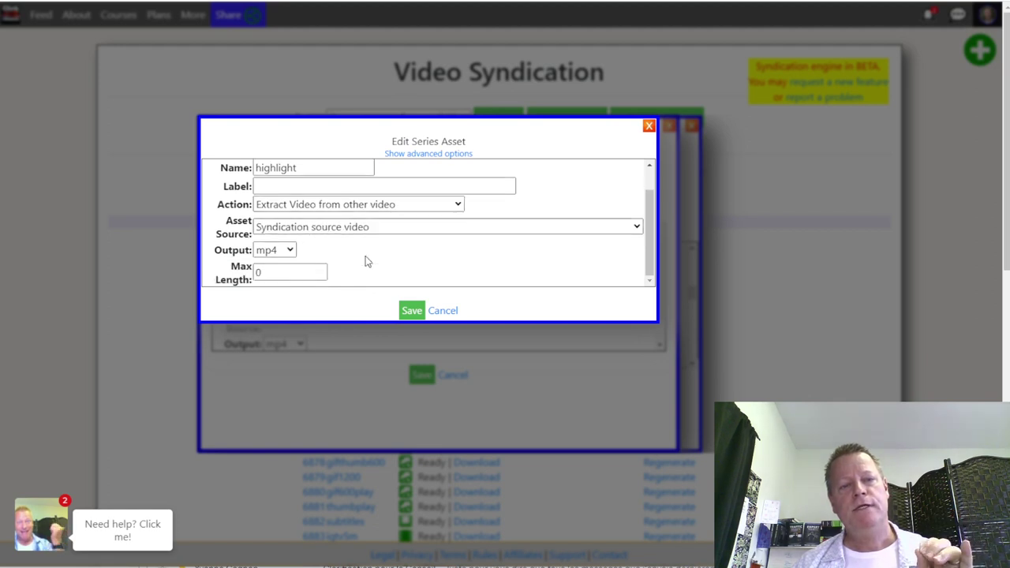
scroll(348, 269, "up", 1)
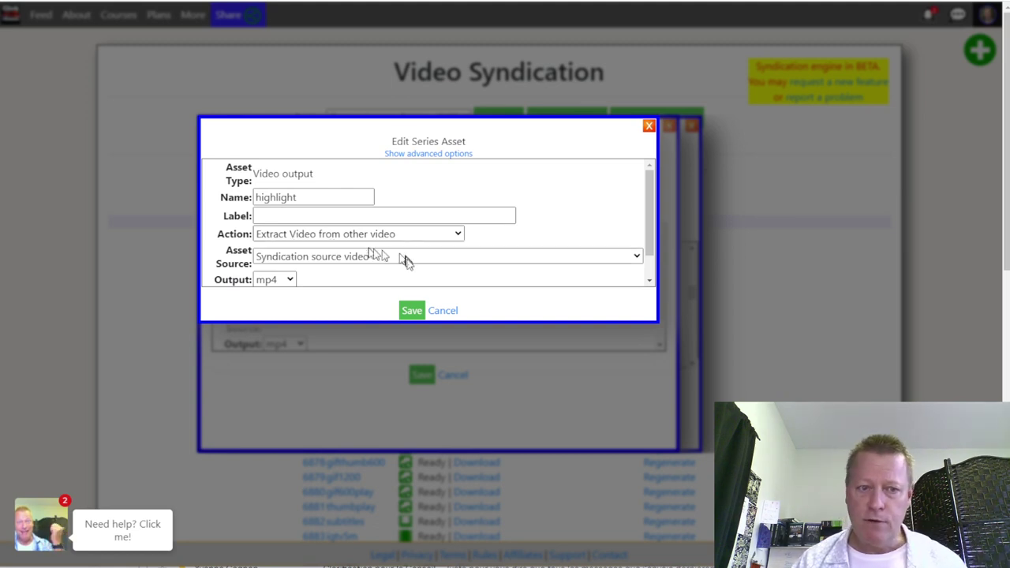
left_click(438, 312)
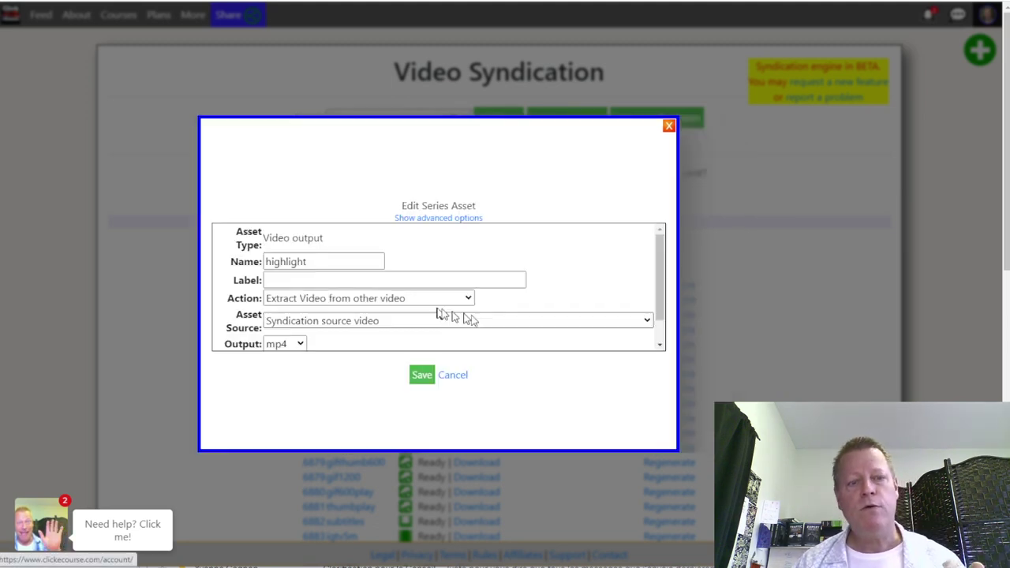
left_click(453, 377)
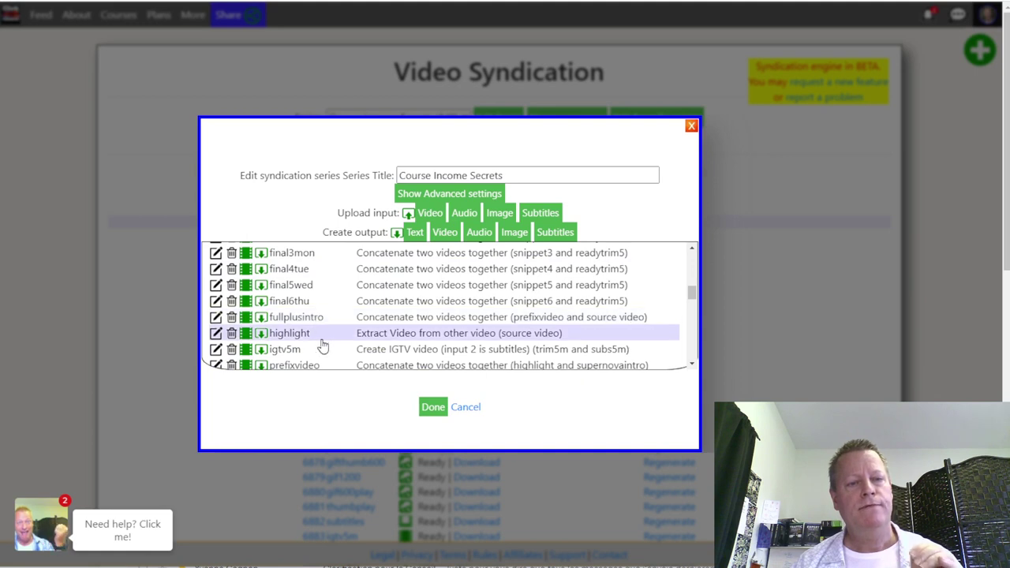
Step: Review the series' snippet, text template, GIF, thumbnail and subtitle outputs, and return to the intro input files
scroll(332, 327, "down", 3)
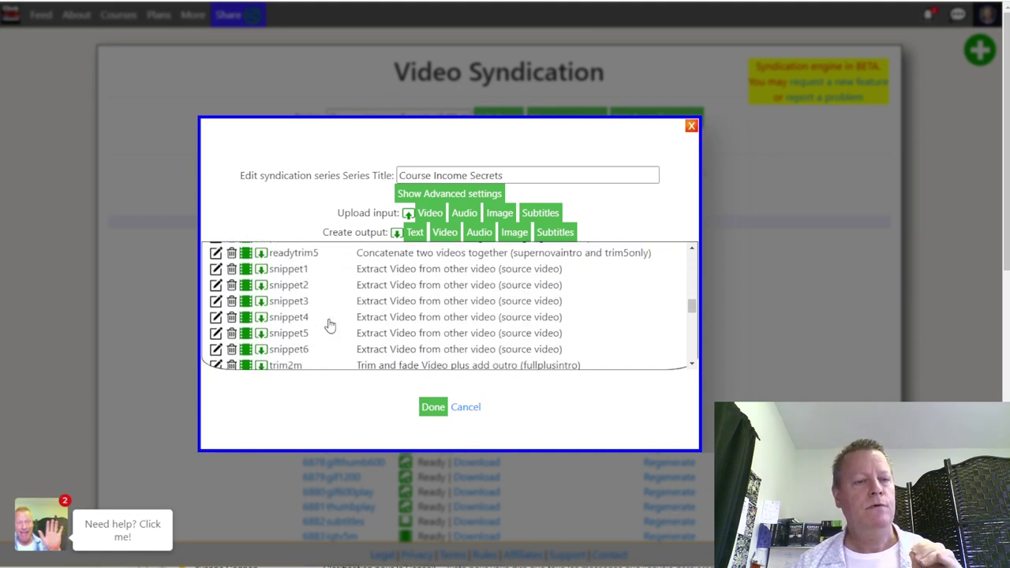
scroll(330, 325, "down", 10)
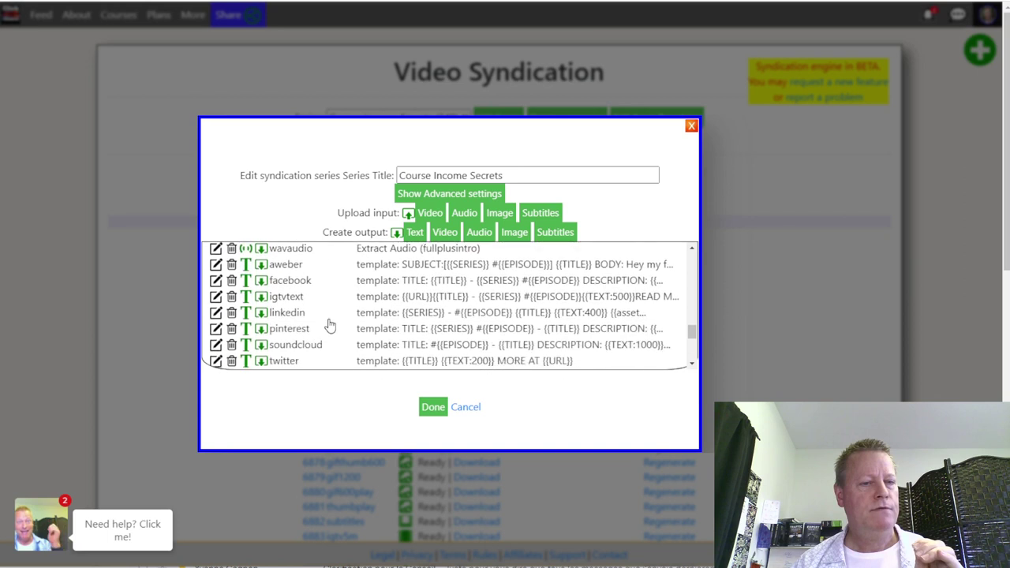
scroll(330, 325, "down", 3)
scroll(330, 325, "up", 3)
scroll(330, 326, "down", 2)
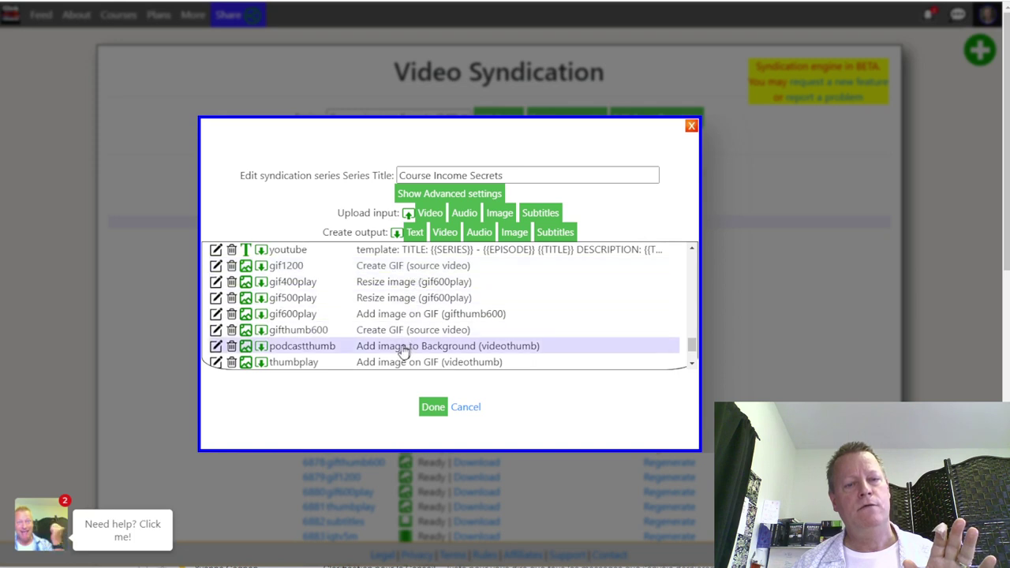
scroll(450, 341, "down", 2)
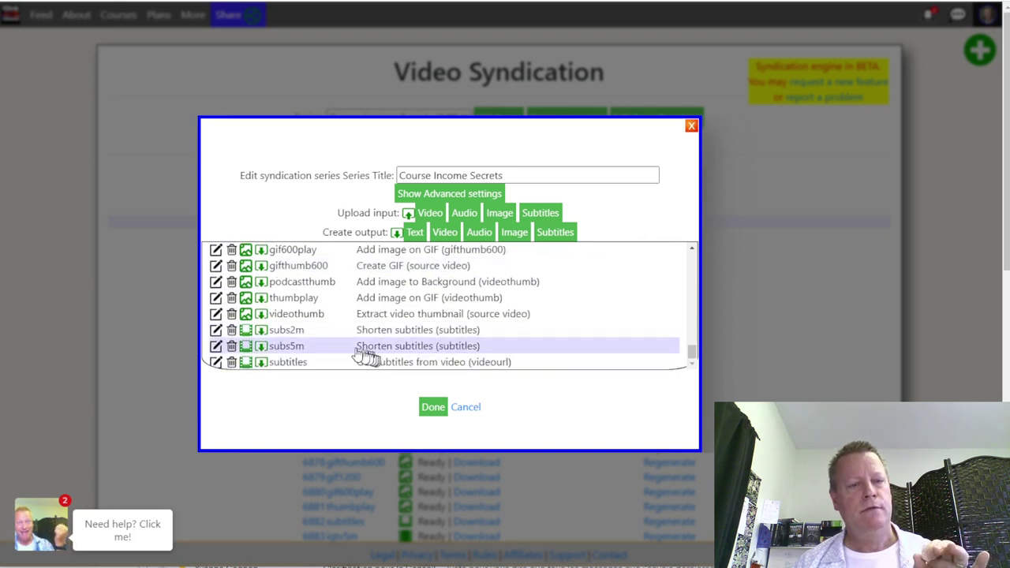
scroll(312, 340, "up", 2)
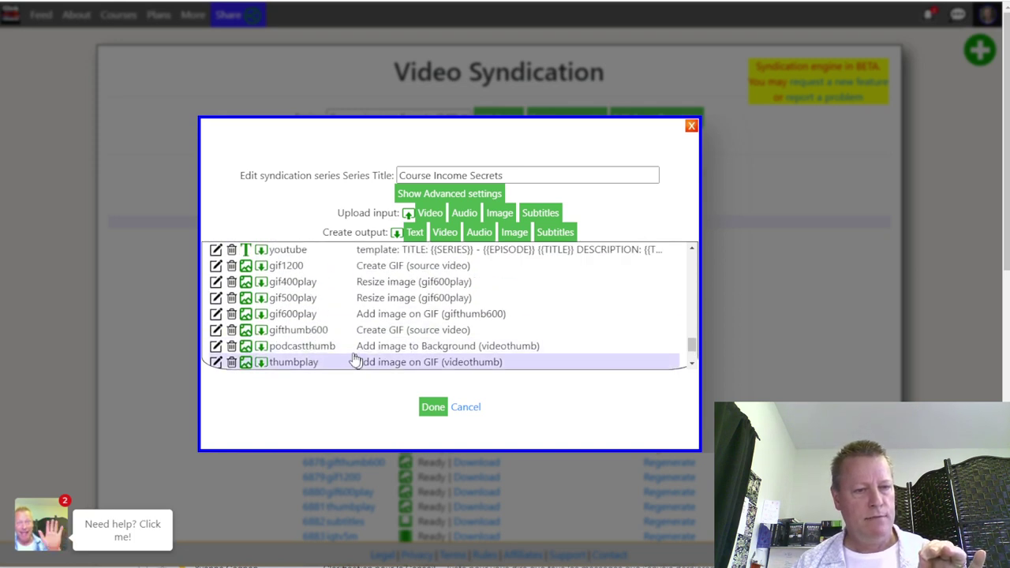
scroll(311, 350, "up", 2)
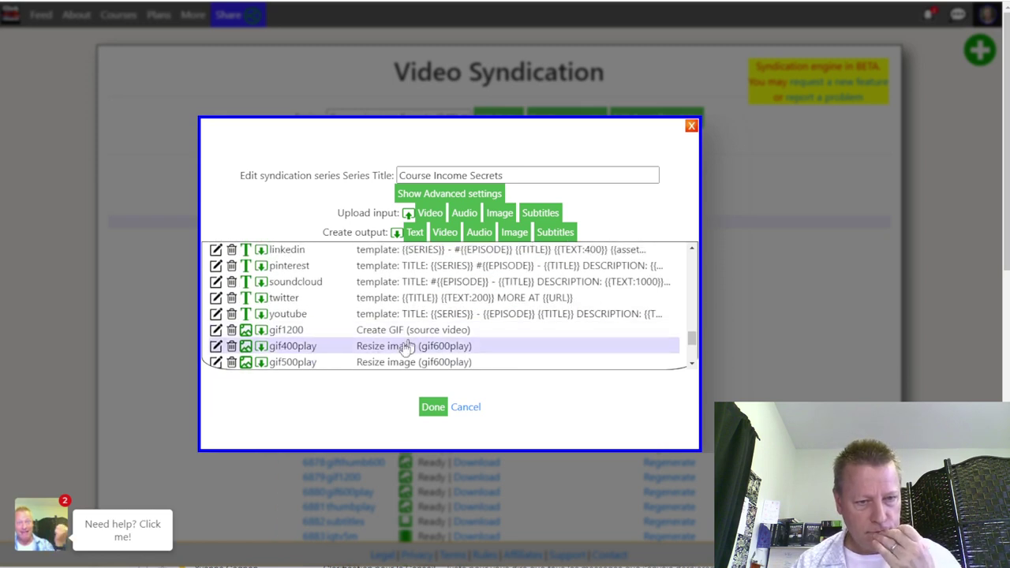
scroll(411, 353, "down", 2)
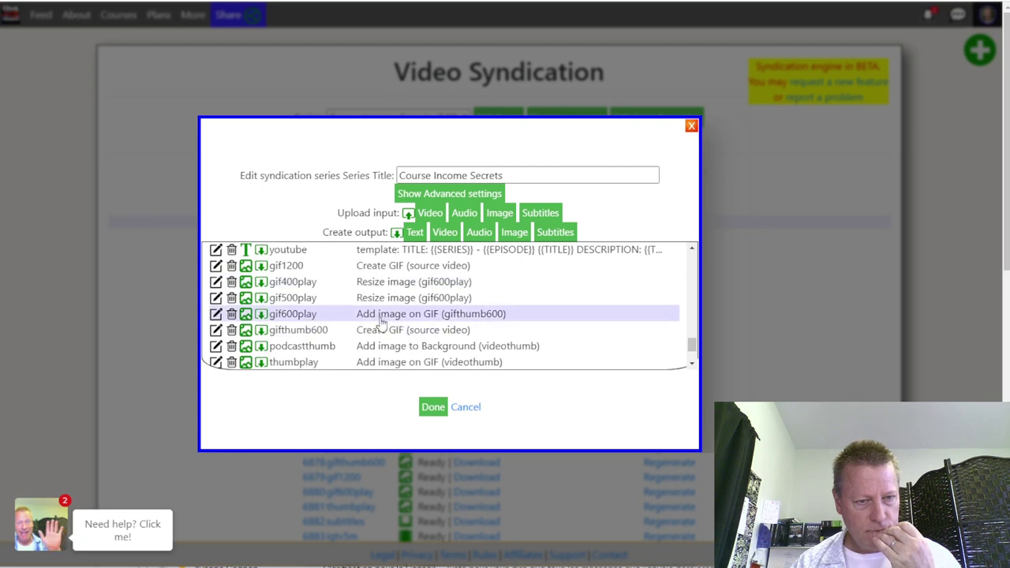
scroll(364, 333, "down", 2)
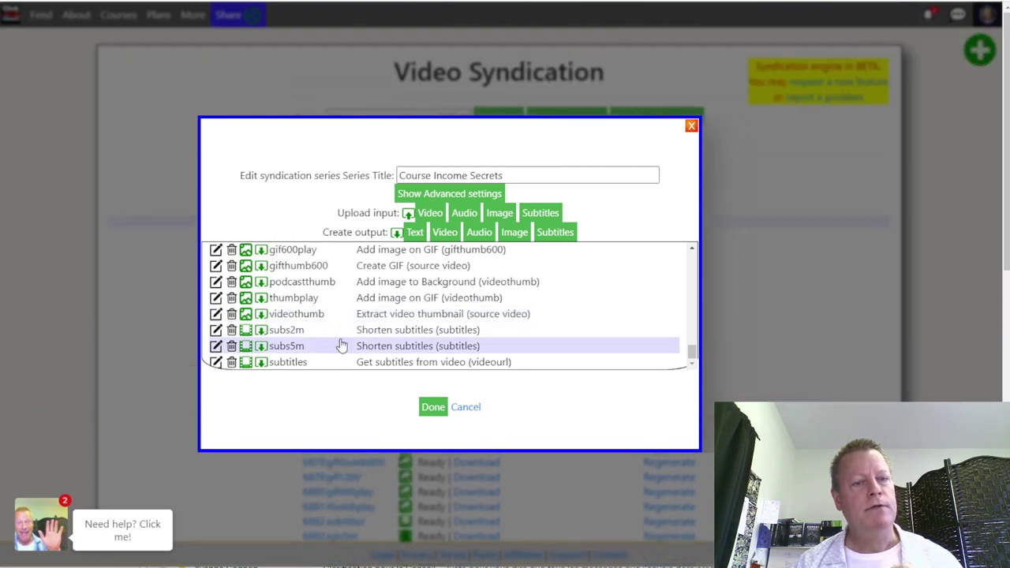
scroll(323, 303, "up", 8)
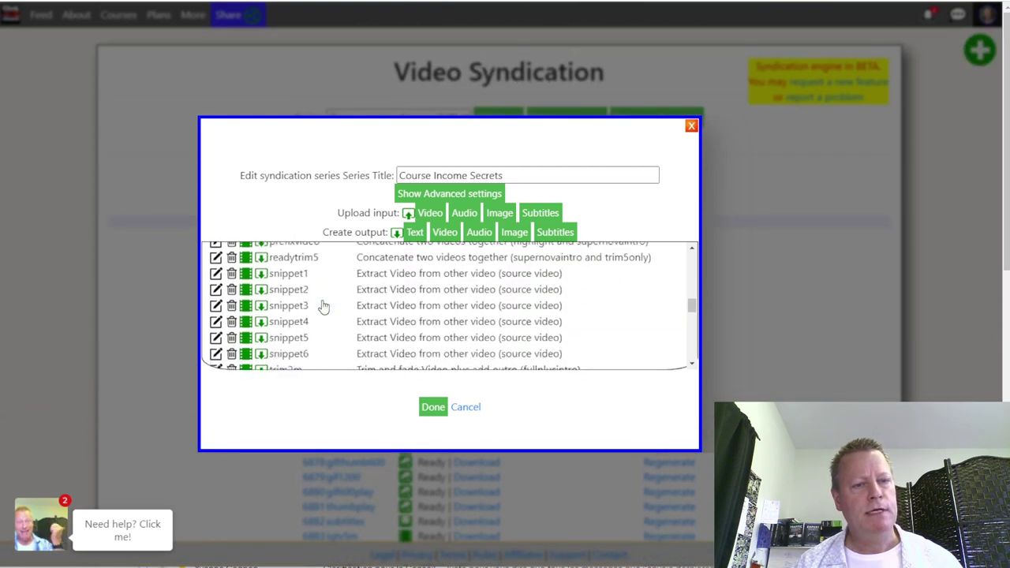
scroll(324, 305, "up", 2)
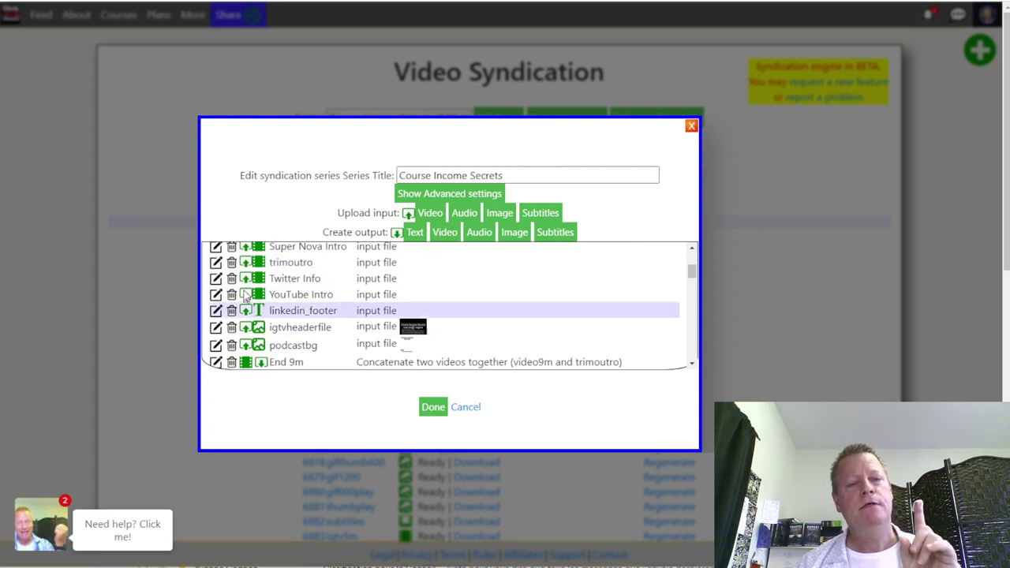
scroll(246, 310, "up", 3)
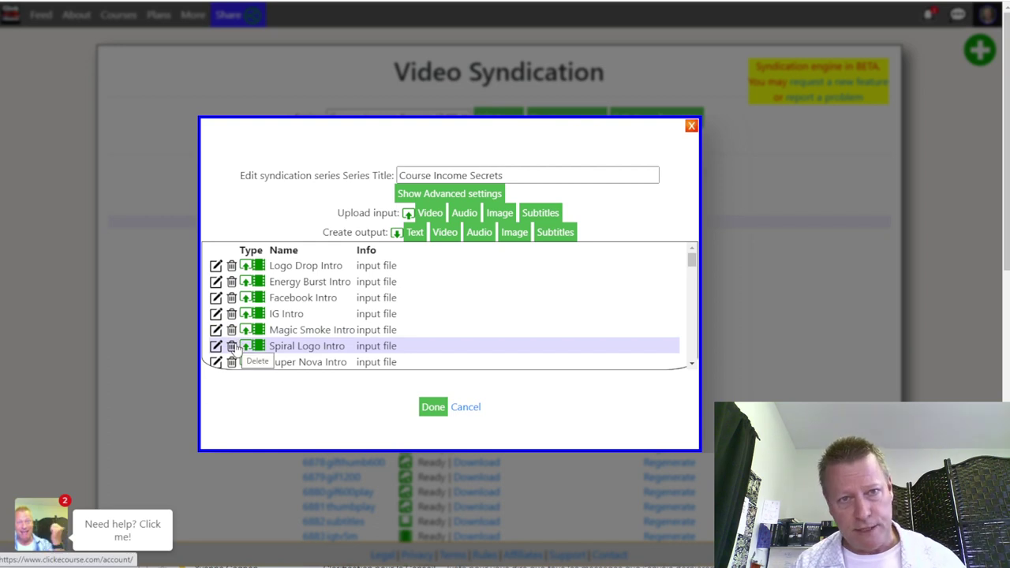
Step: Review the series' video outputs in the asset list, from the concatenated finals and snippets to the trimmed and YouTube videos
scroll(233, 350, "down", 10)
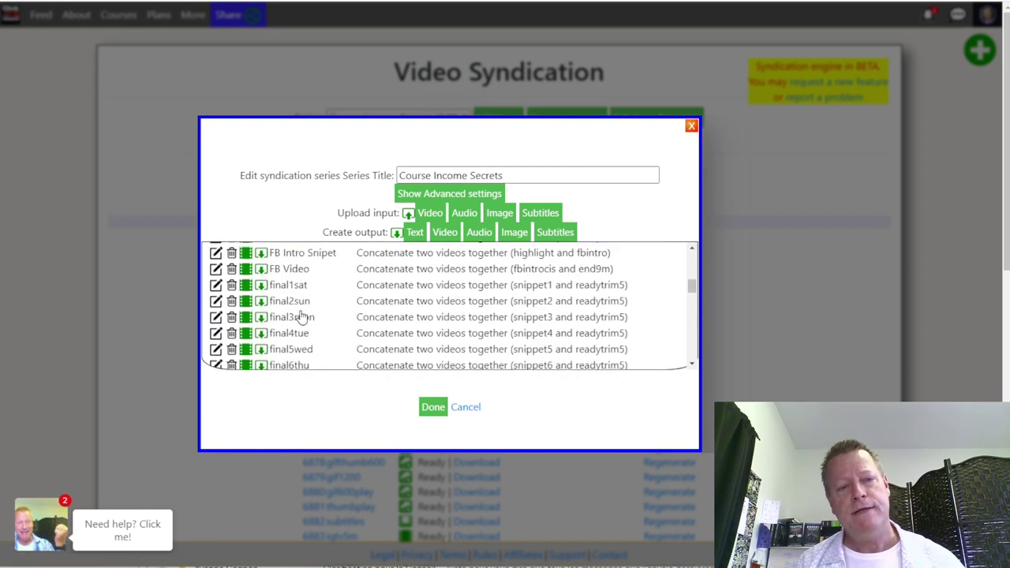
scroll(302, 316, "down", 1)
scroll(301, 315, "up", 3)
scroll(301, 316, "down", 2)
scroll(302, 316, "down", 6)
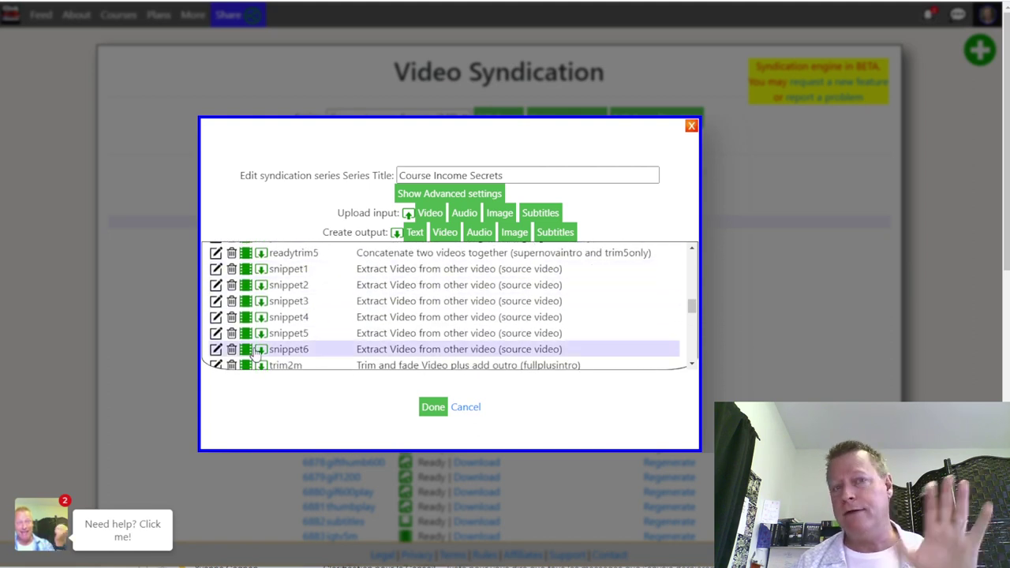
scroll(330, 350, "down", 3)
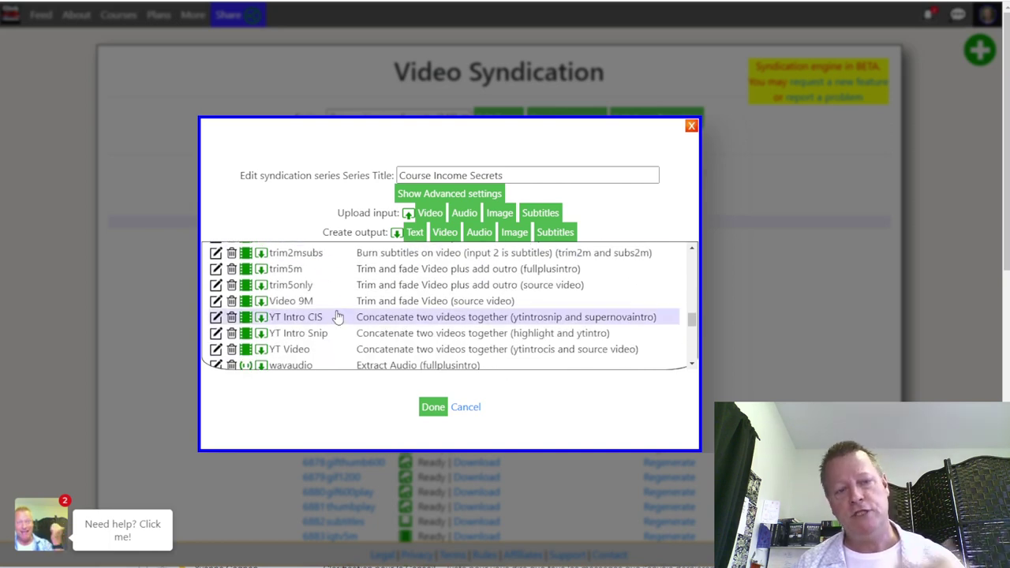
scroll(335, 317, "down", 3)
scroll(252, 293, "up", 3)
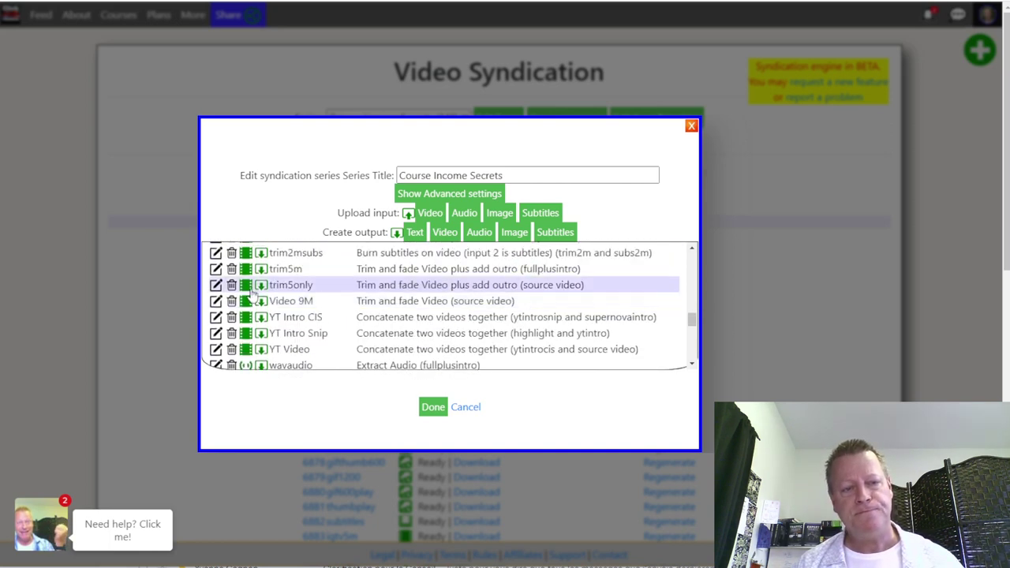
Step: Look over the intro inputs and the audio, text template, GIF, thumbnail and subtitle outputs, and leave the series editor without saving
scroll(251, 291, "up", 3)
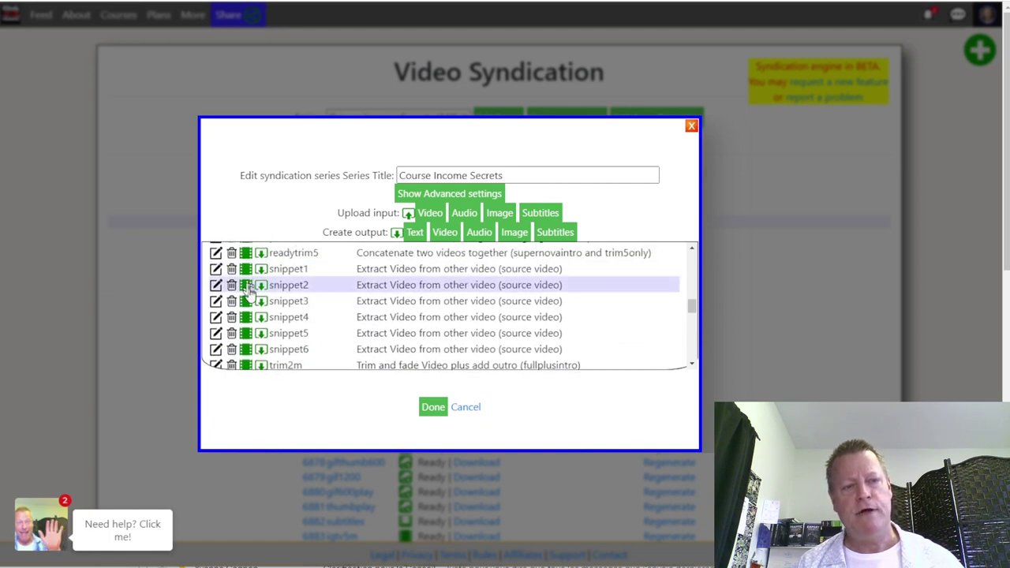
scroll(249, 291, "up", 8)
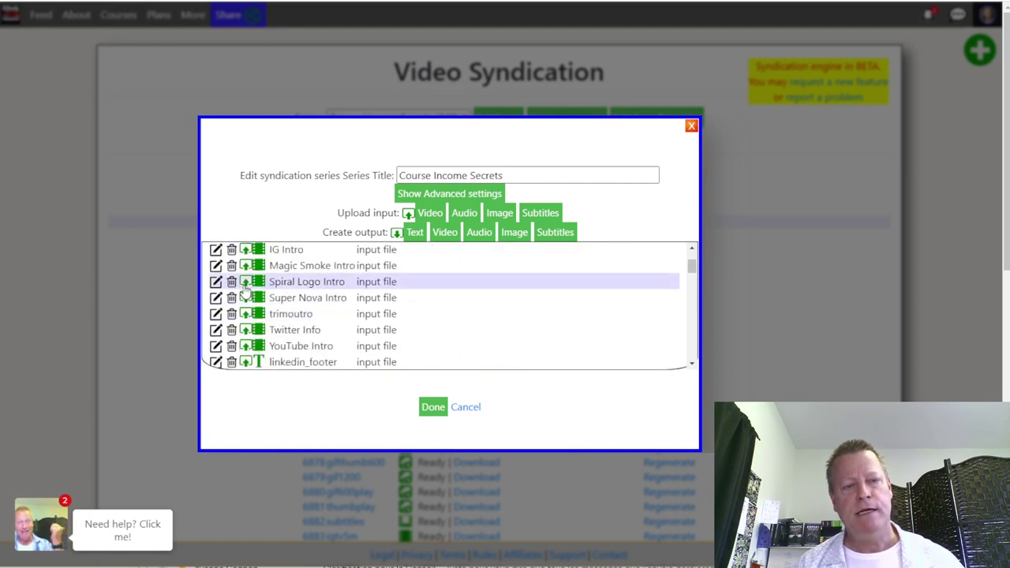
scroll(246, 290, "down", 10)
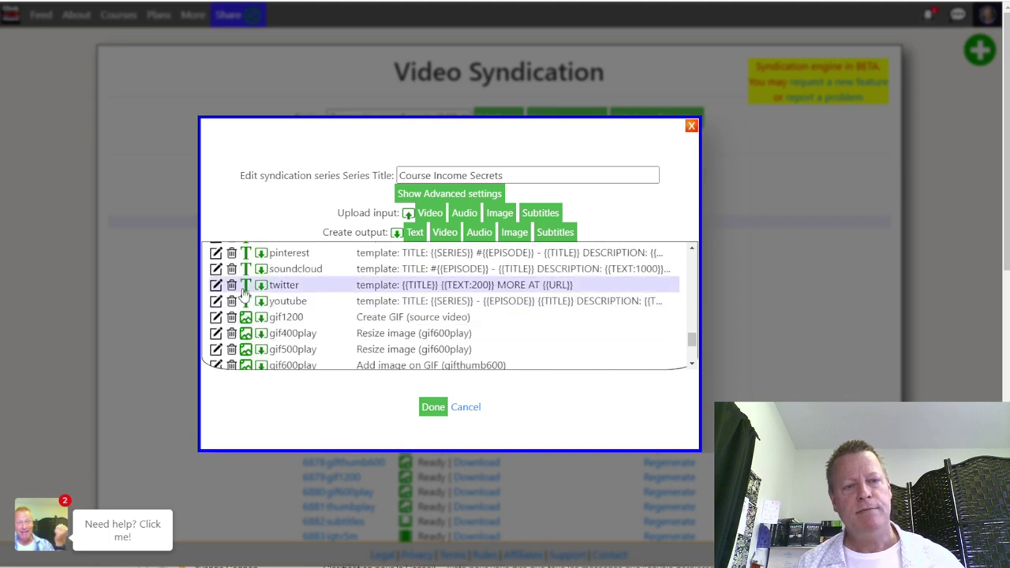
scroll(244, 293, "up", 3)
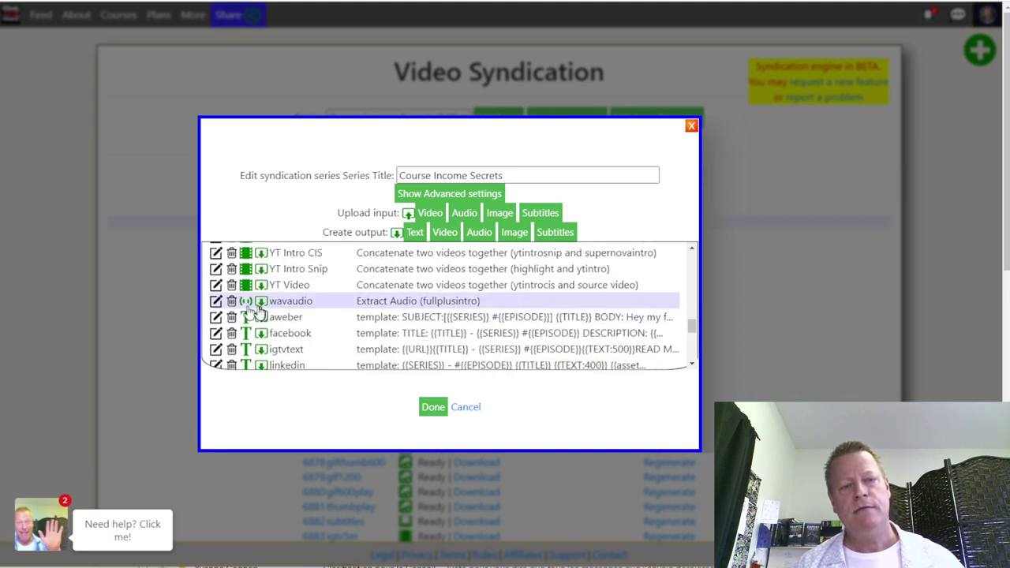
scroll(251, 308, "down", 5)
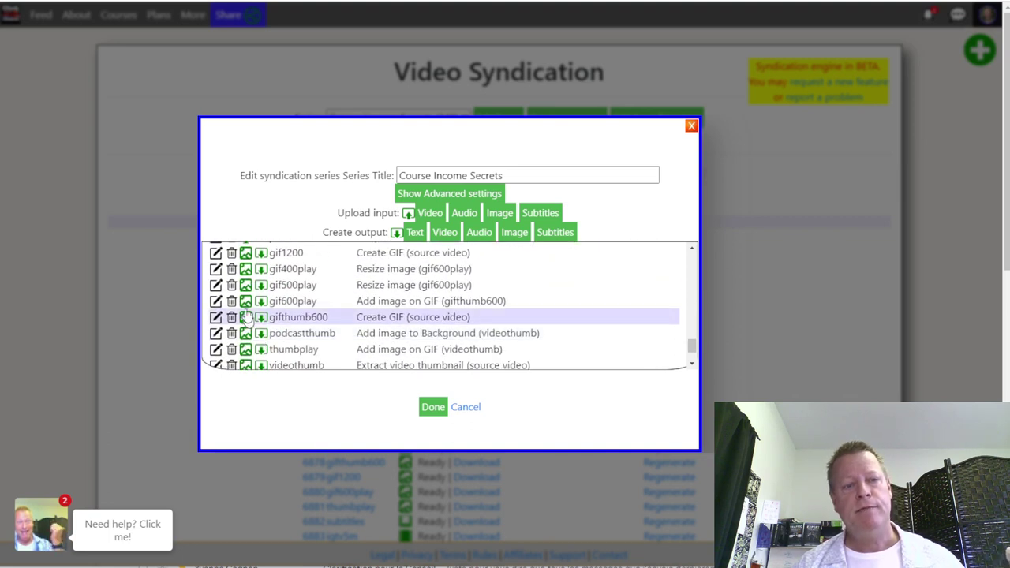
scroll(334, 329, "down", 1)
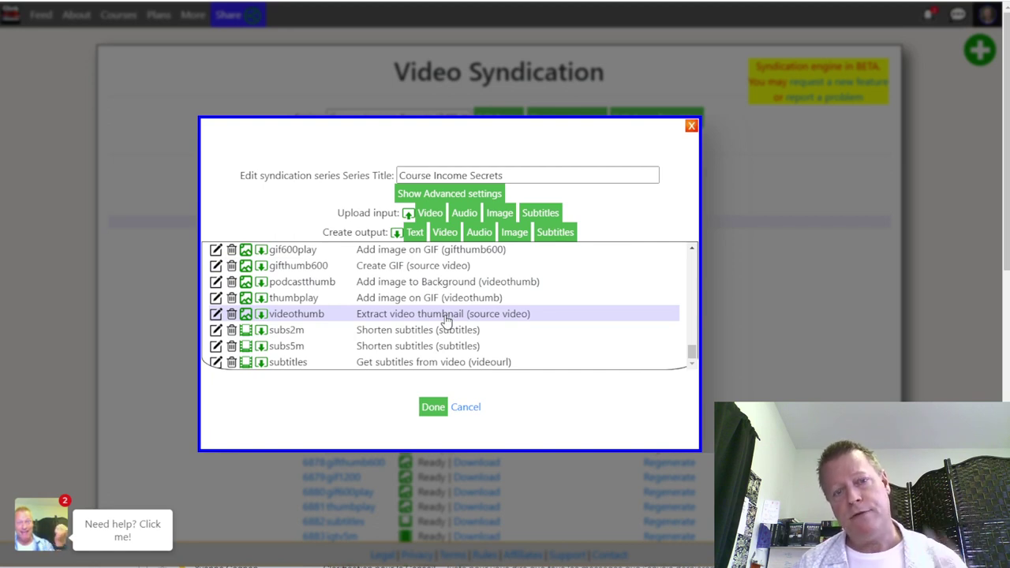
left_click(466, 406)
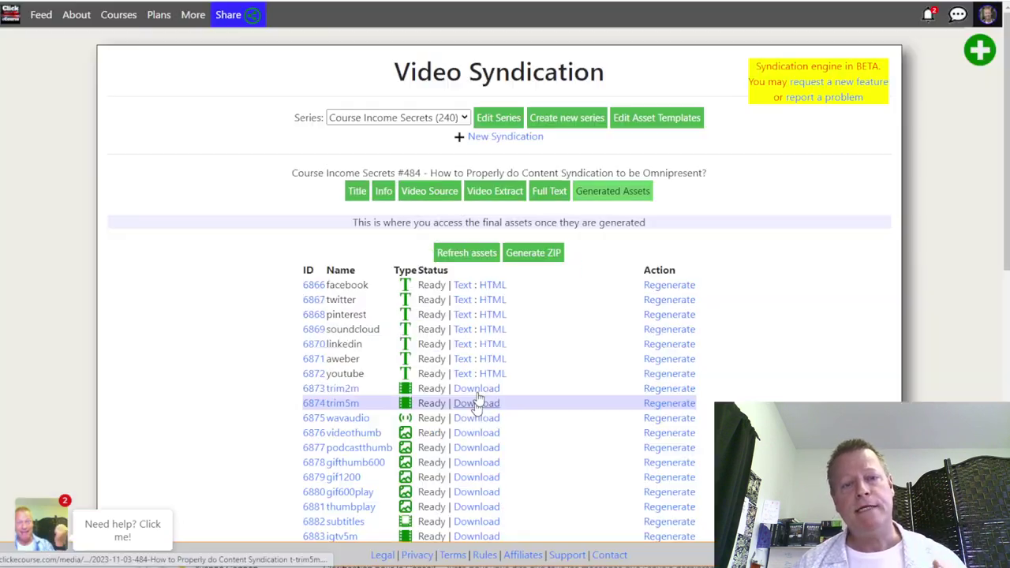
Step: Open the video extraction settings of episode #484 and examine the start positions and lengths of the highlight and snippet parts
left_click(495, 194)
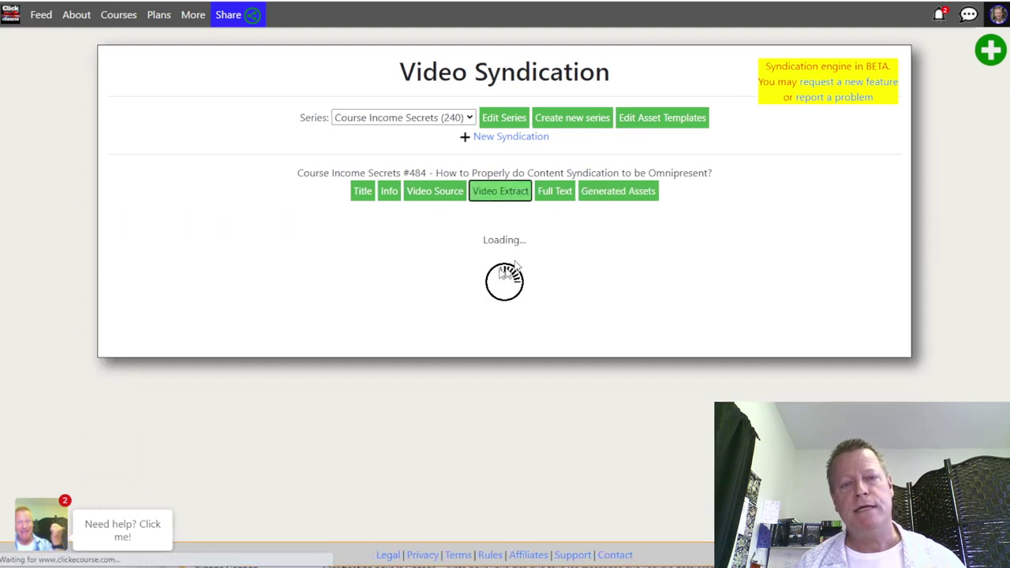
scroll(455, 377, "down", 3)
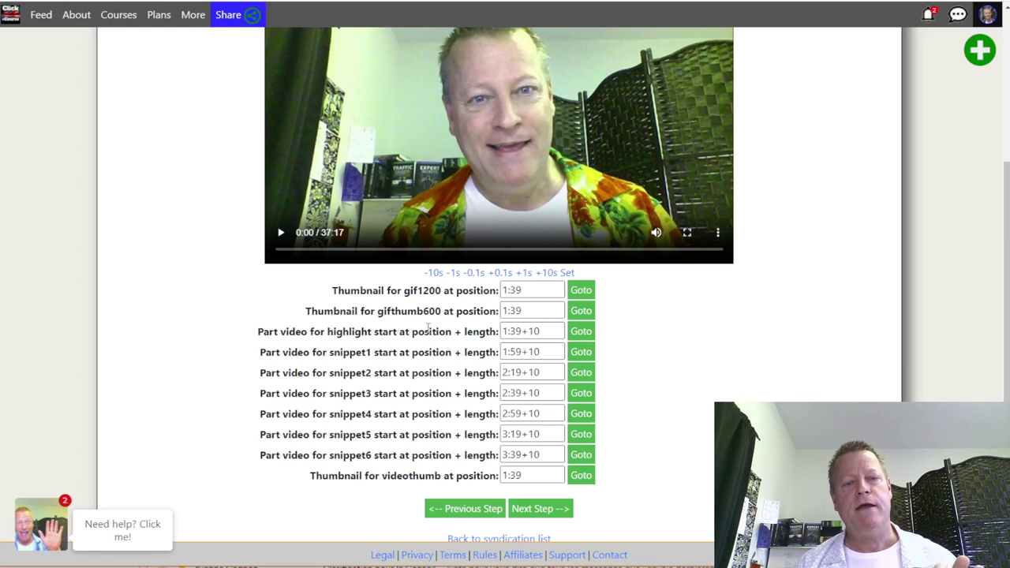
left_click_drag(324, 328, 458, 353)
left_click(372, 382)
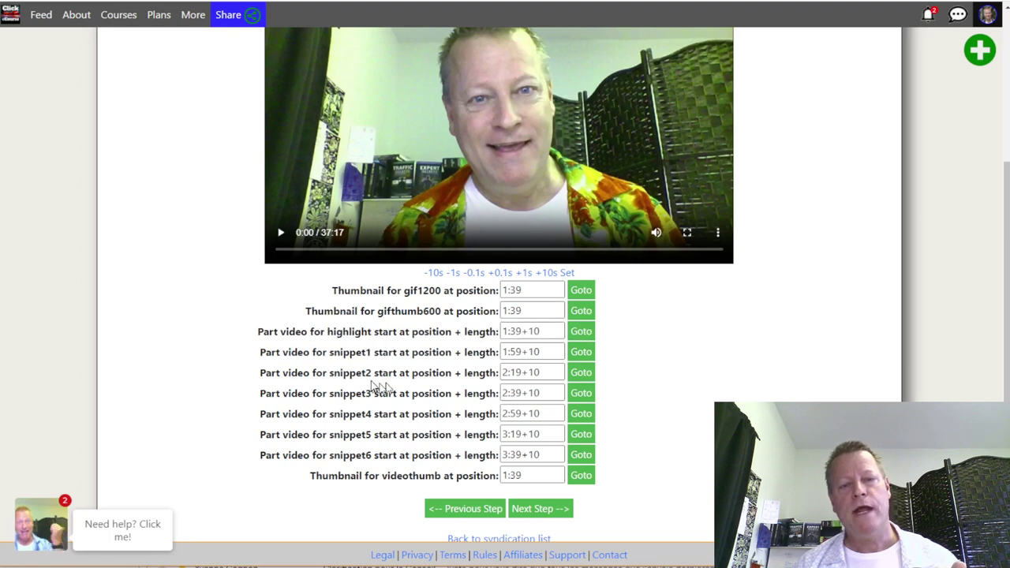
left_click_drag(331, 382, 464, 412)
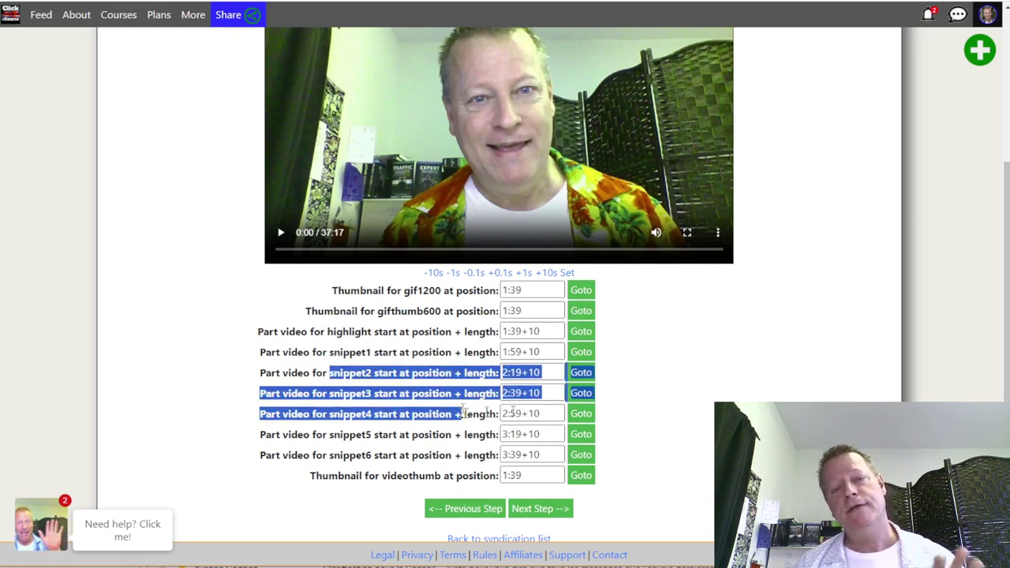
left_click(541, 352)
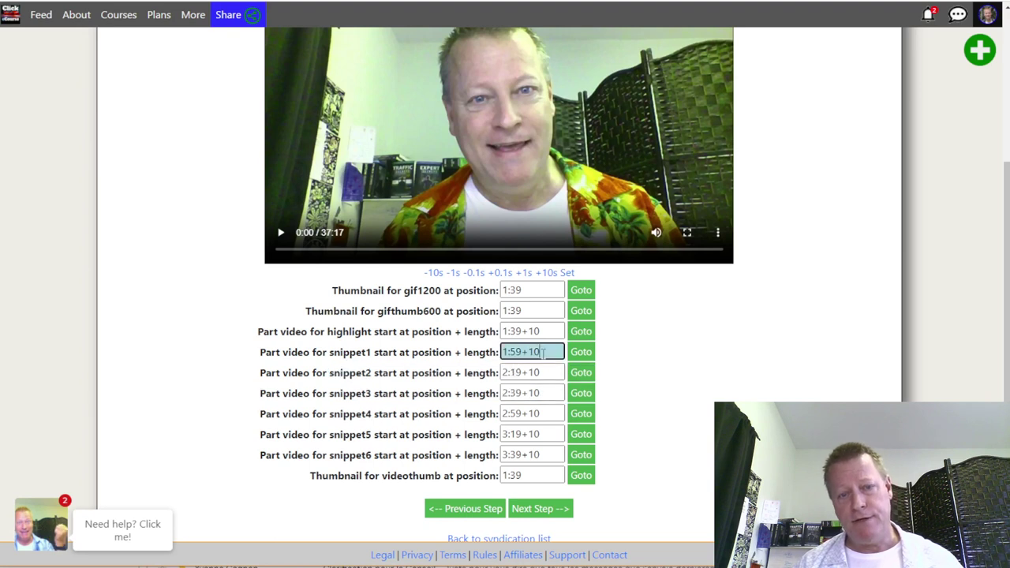
Step: Examine the gifthumb600, gif1200 and videothumb thumbnail positions, and jump the source video to the videothumb position
left_click(533, 311)
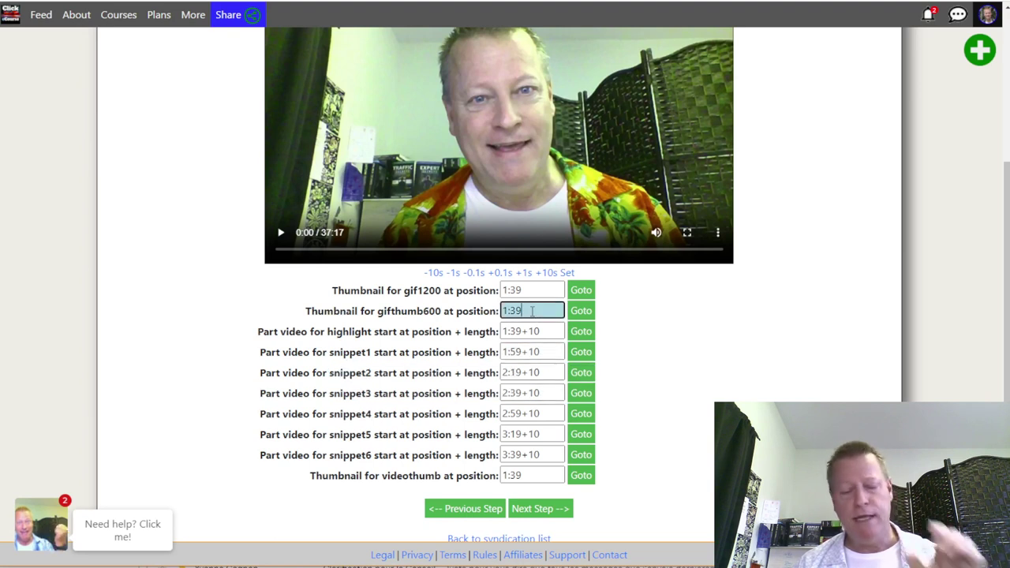
double_click(388, 311)
double_click(422, 291)
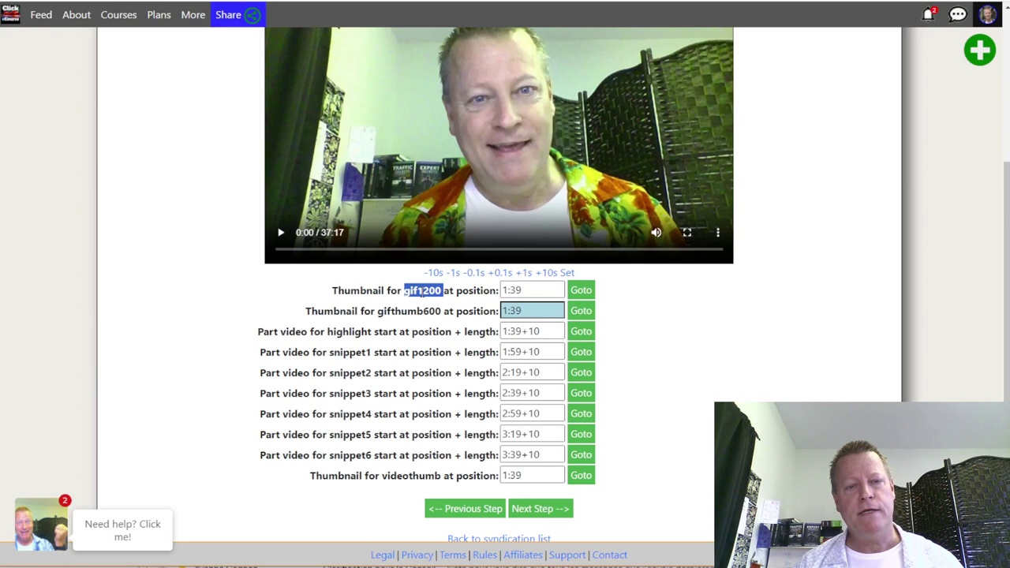
double_click(417, 476)
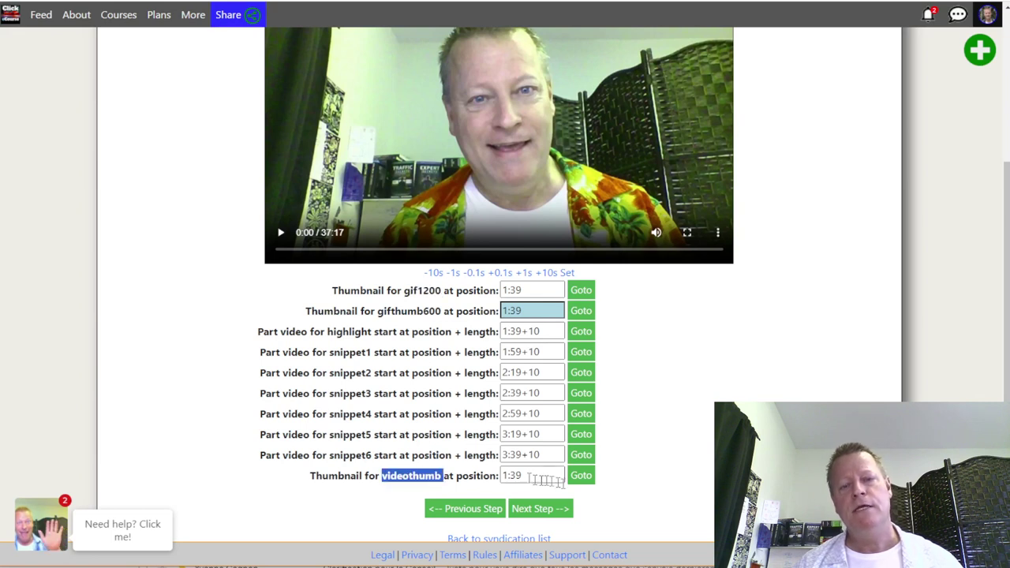
left_click(548, 476)
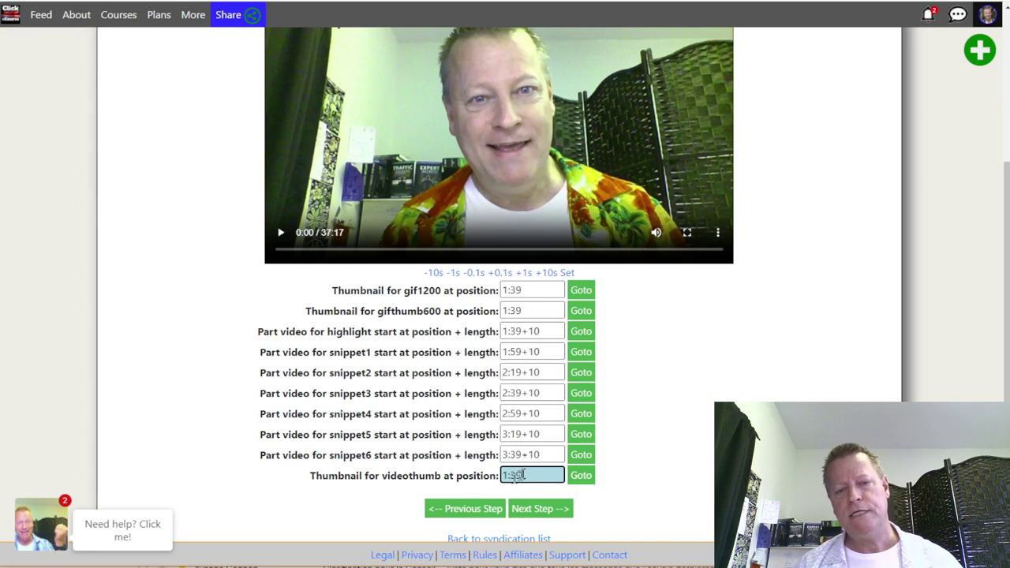
left_click(580, 476)
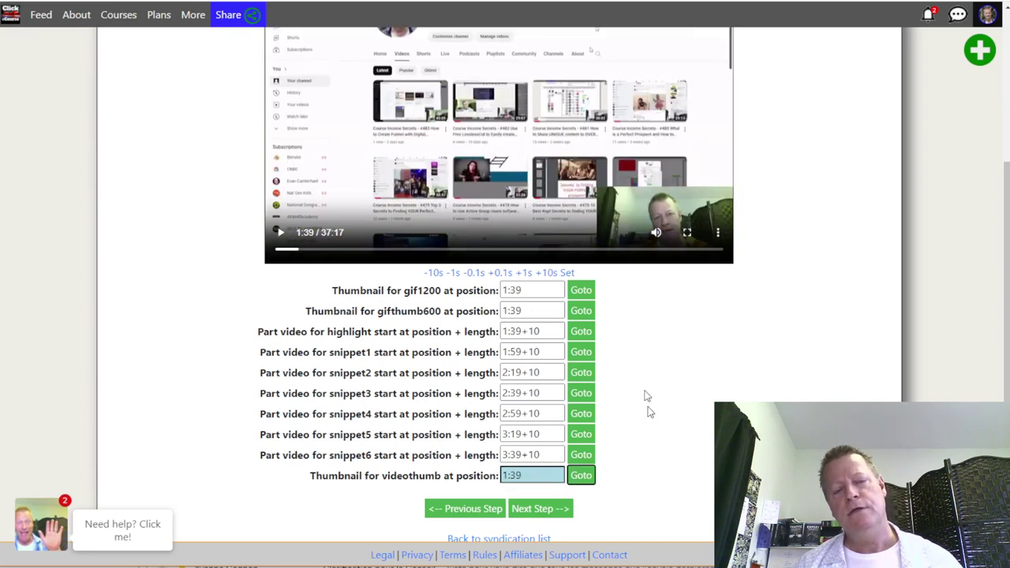
Step: Move the source video preview to 12:11 and review the thumbnail, highlight and snippet extraction settings below it
scroll(631, 274, "up", 2)
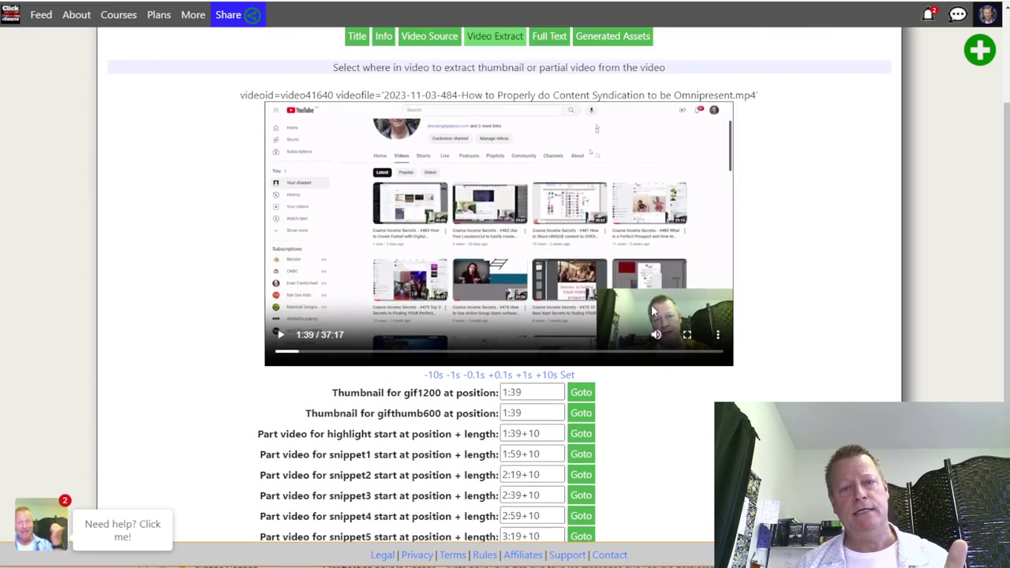
left_click(424, 379)
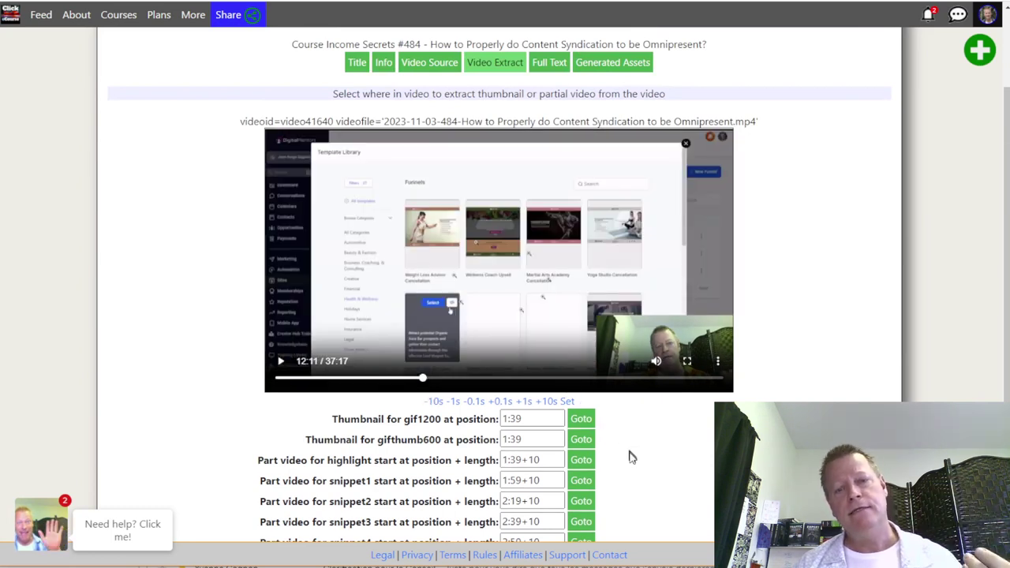
scroll(629, 456, "down", 3)
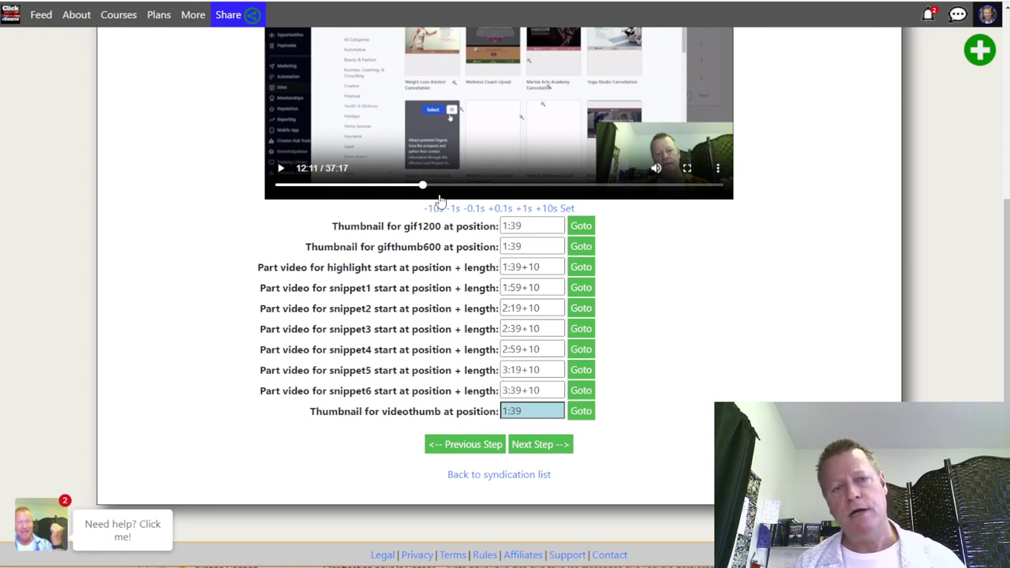
scroll(439, 183, "up", 3)
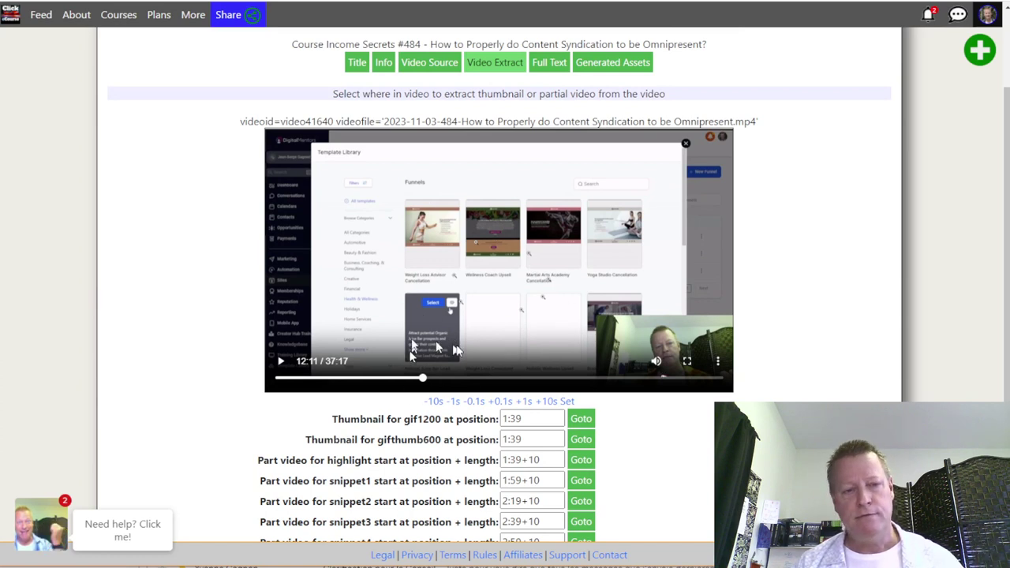
scroll(418, 387, "down", 2)
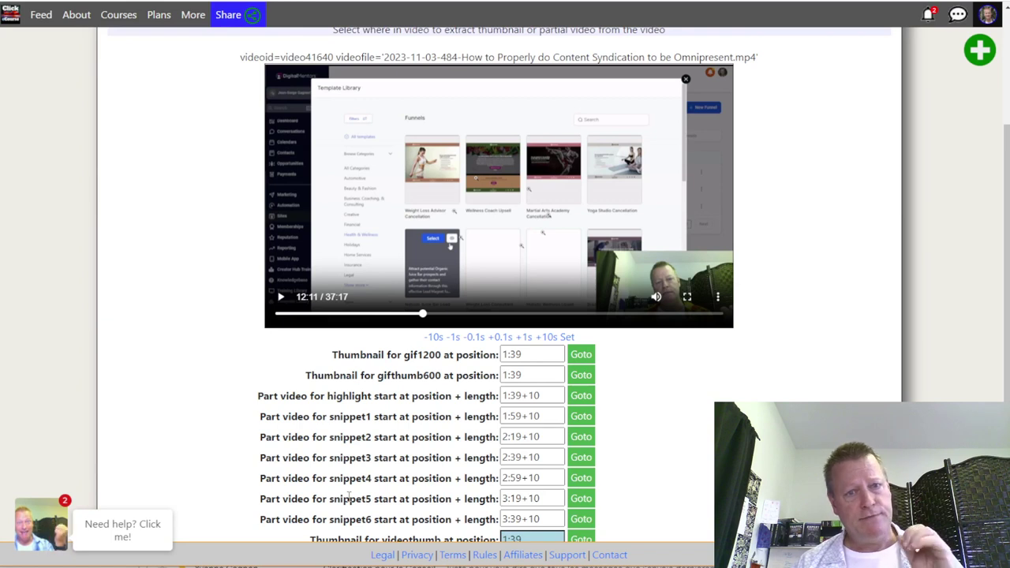
scroll(338, 452, "up", 3)
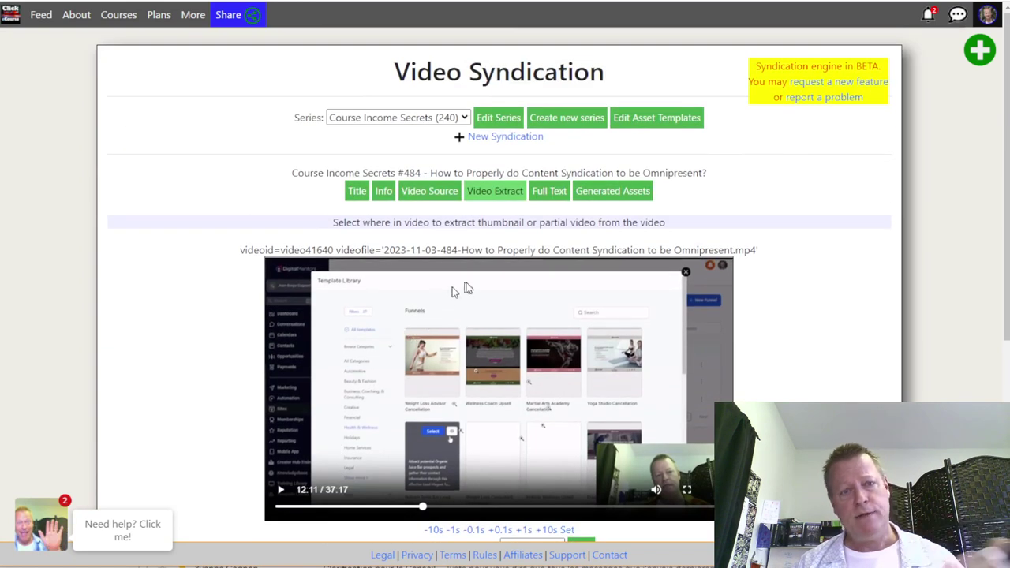
scroll(545, 332, "down", 3)
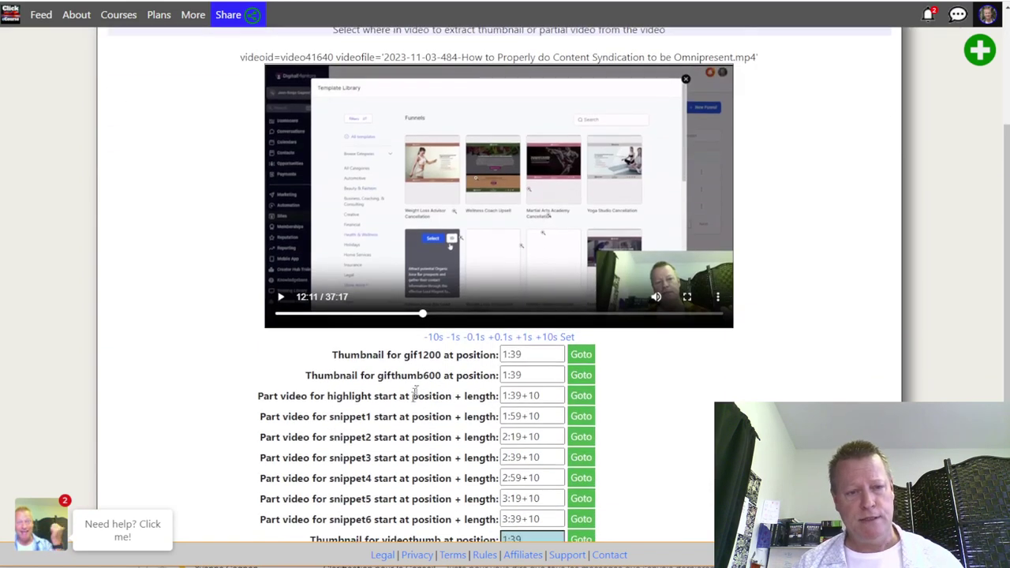
scroll(417, 395, "down", 2)
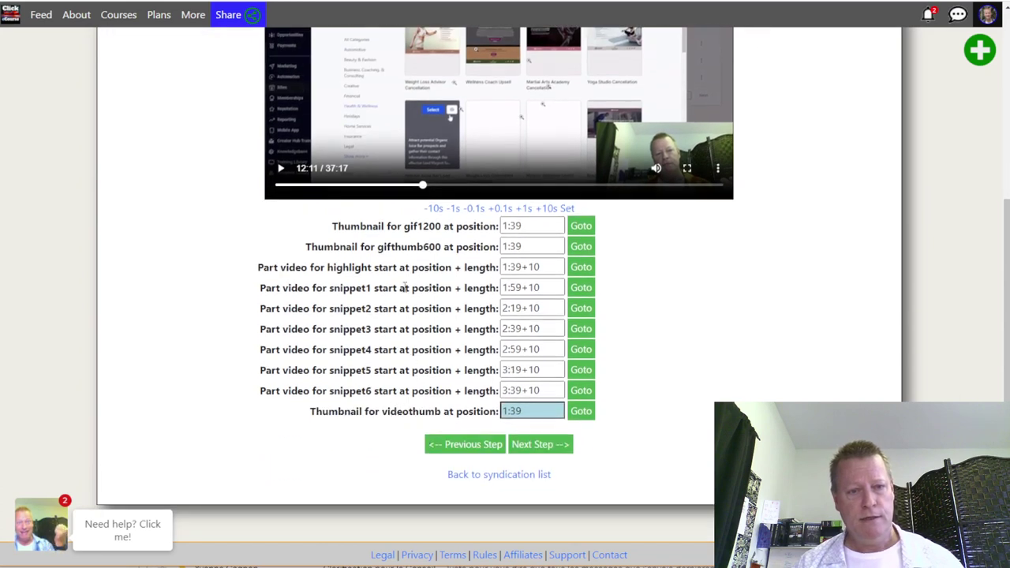
double_click(344, 268)
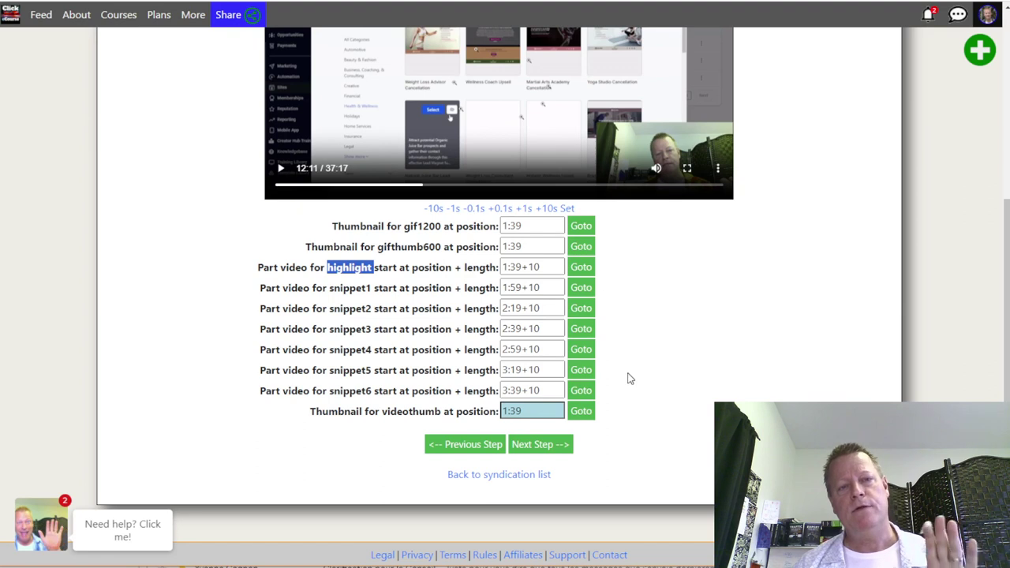
Step: Return to the generated assets of episode #484, open the fbintrocis video and play its beginning
scroll(629, 378, "up", 3)
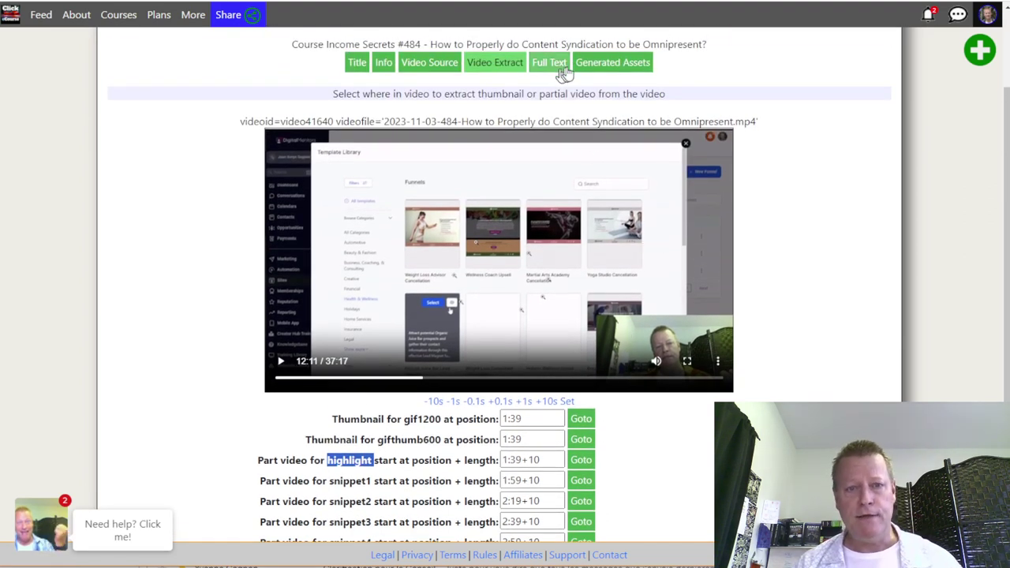
left_click(592, 63)
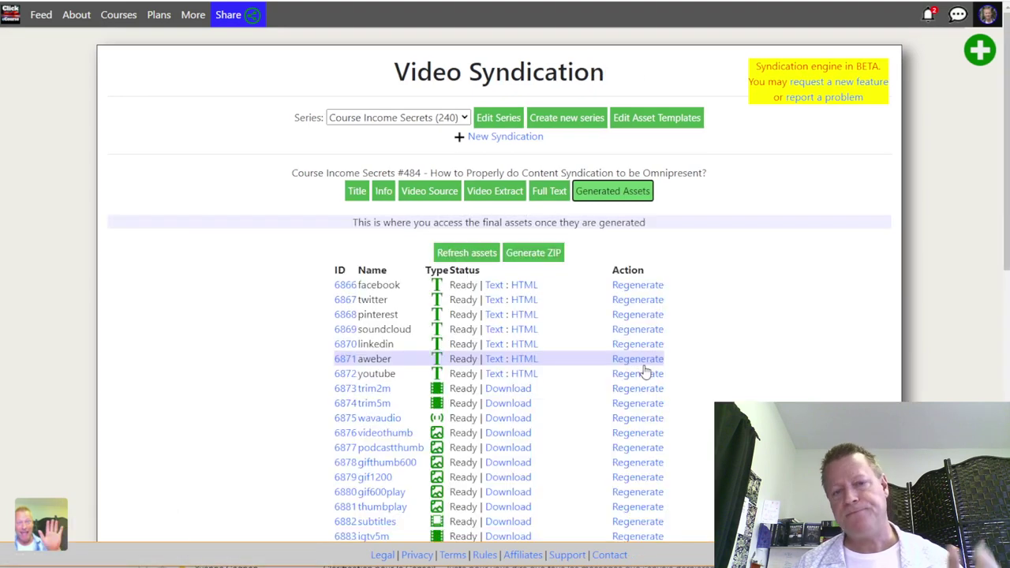
scroll(643, 371, "down", 8)
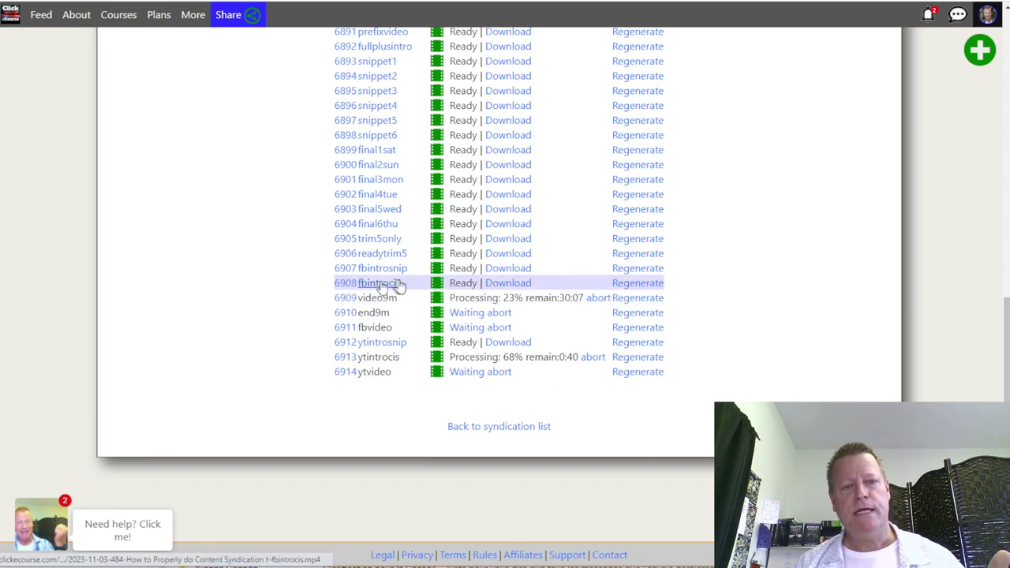
left_click(507, 283)
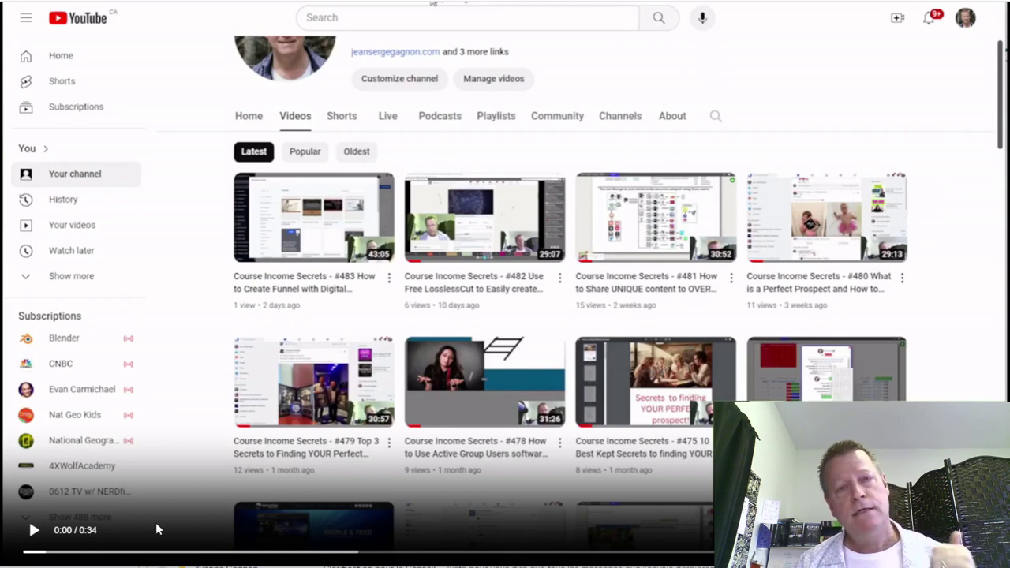
key("space")
left_click(35, 532)
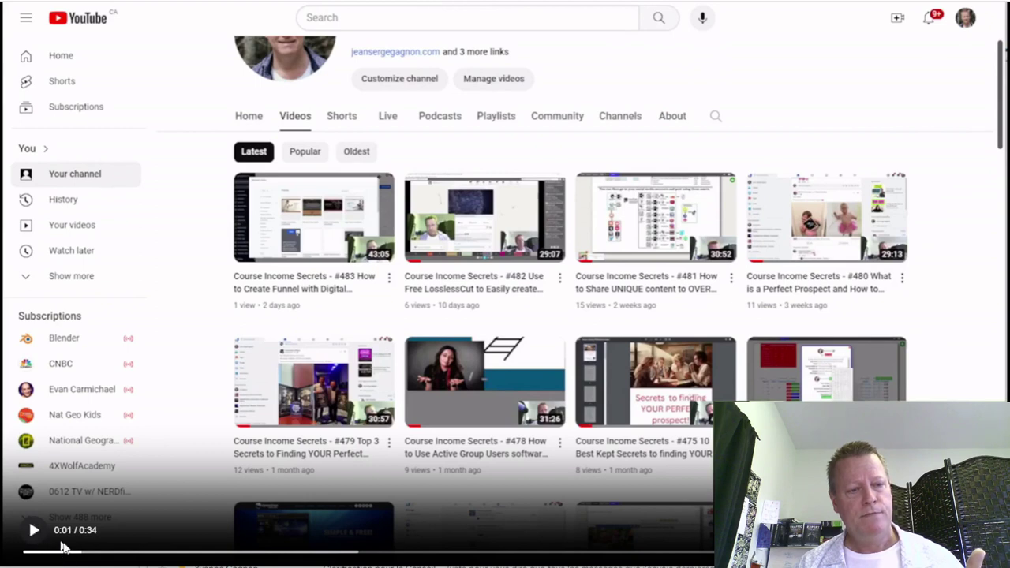
Step: Play the fbintrocis video from 0:03 through the snippet into the Facebook intro, pausing at 0:06 and 0:11
left_click(115, 554)
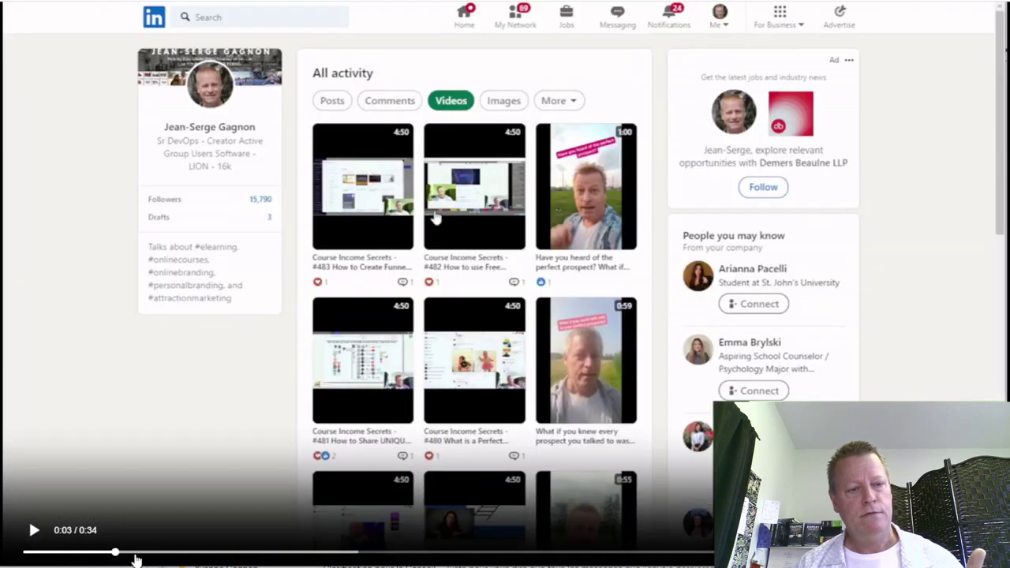
key("space")
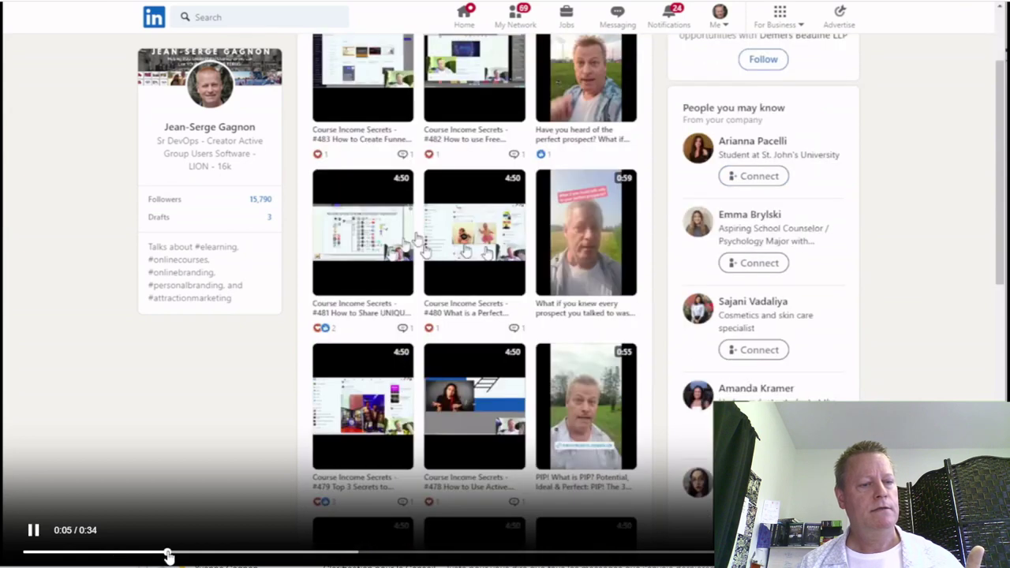
left_click(47, 534)
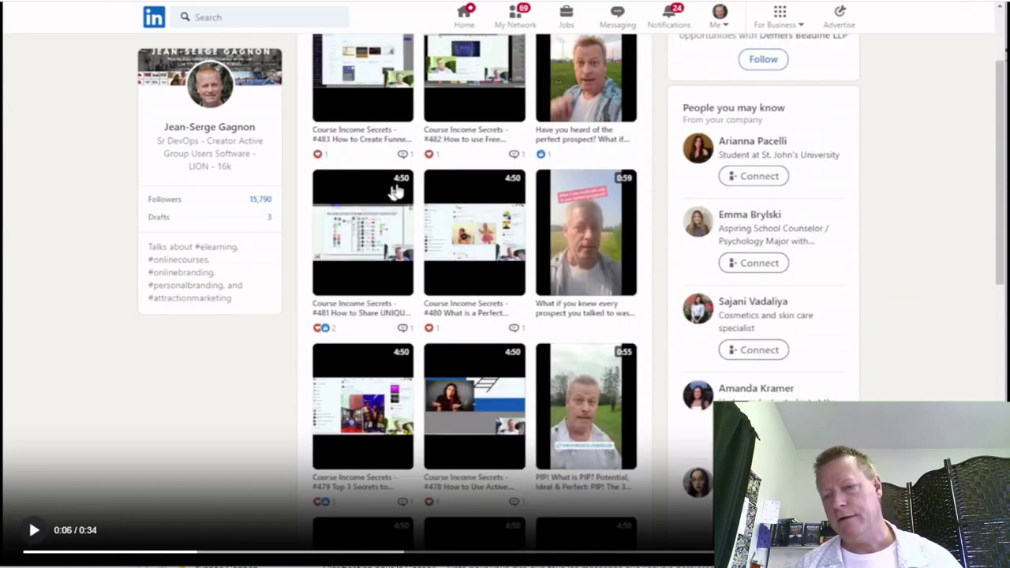
left_click(33, 530)
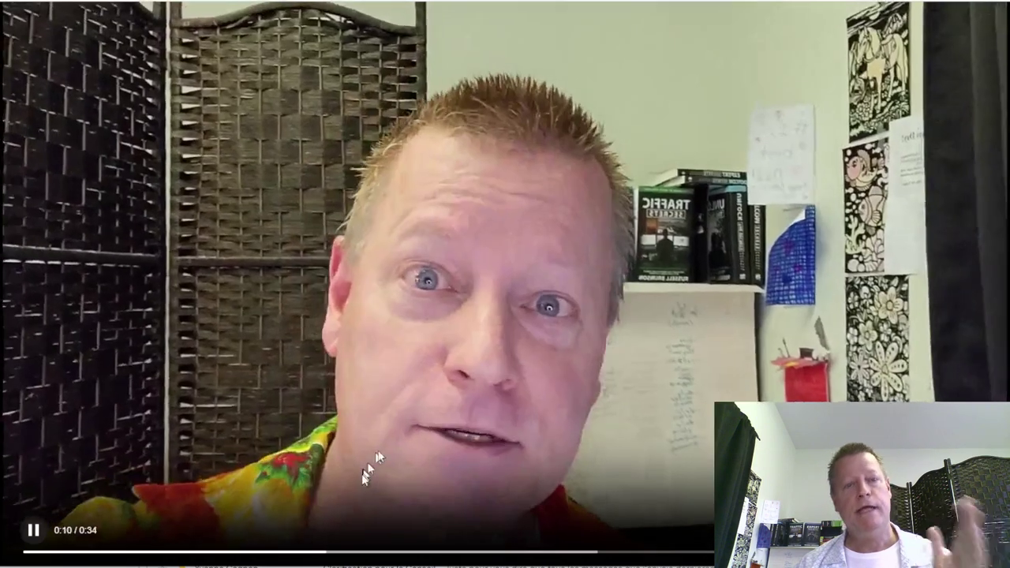
left_click(379, 455)
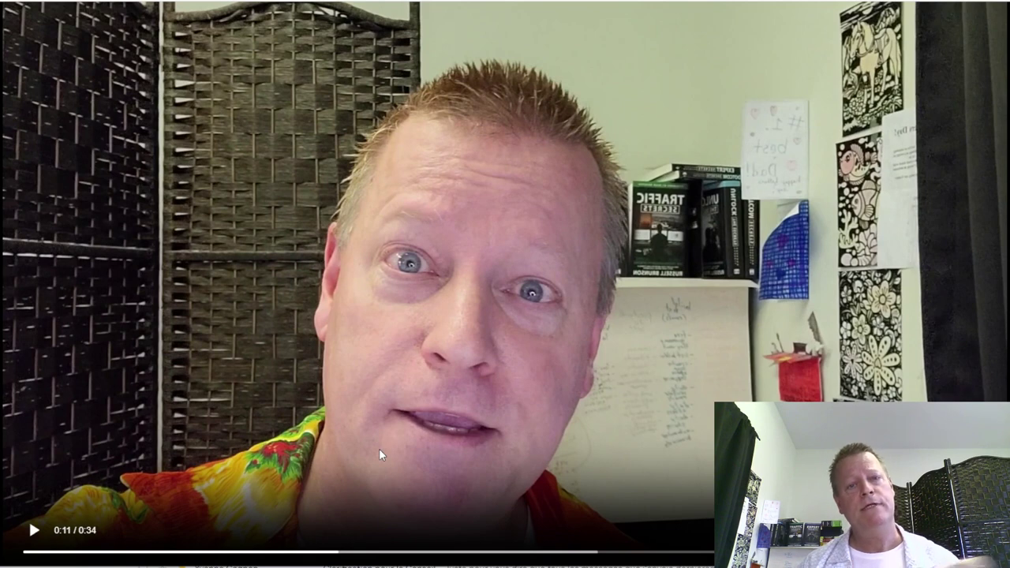
left_click(379, 455)
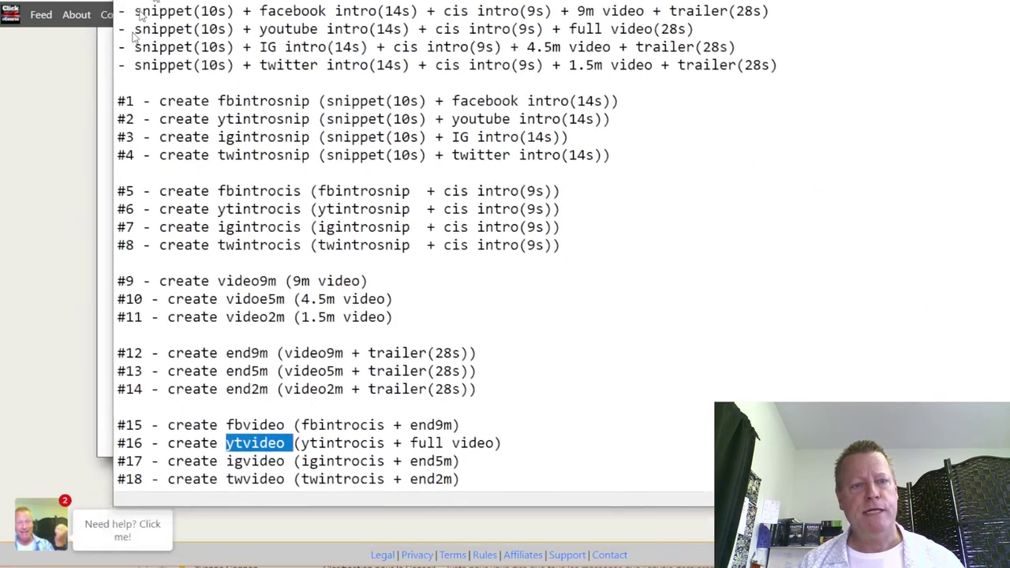
Step: Highlight the Facebook video formula in the notes from the snippet through the cis intro, and return to the generated assets
left_click_drag(109, 3, 551, 3)
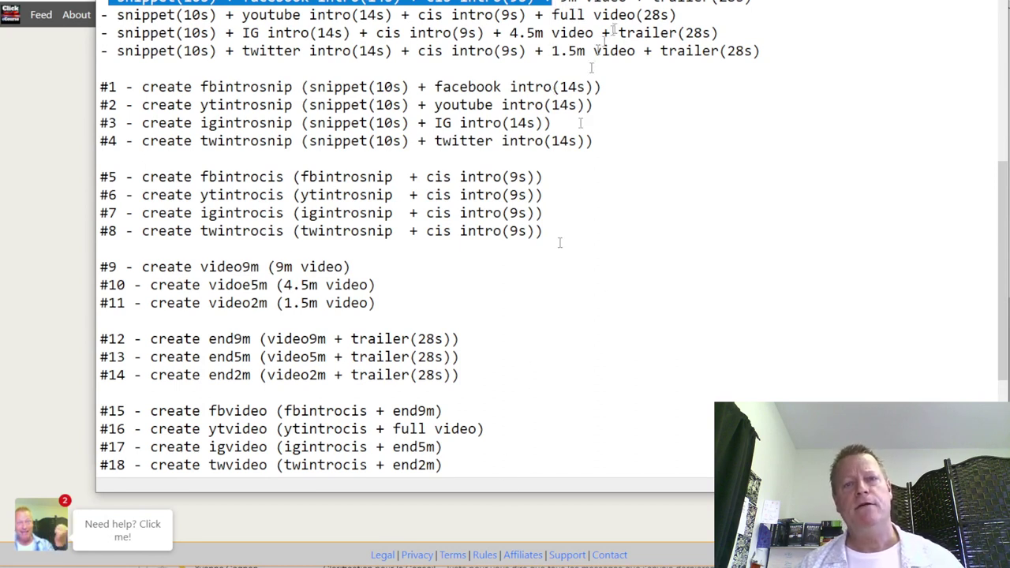
left_click(476, 509)
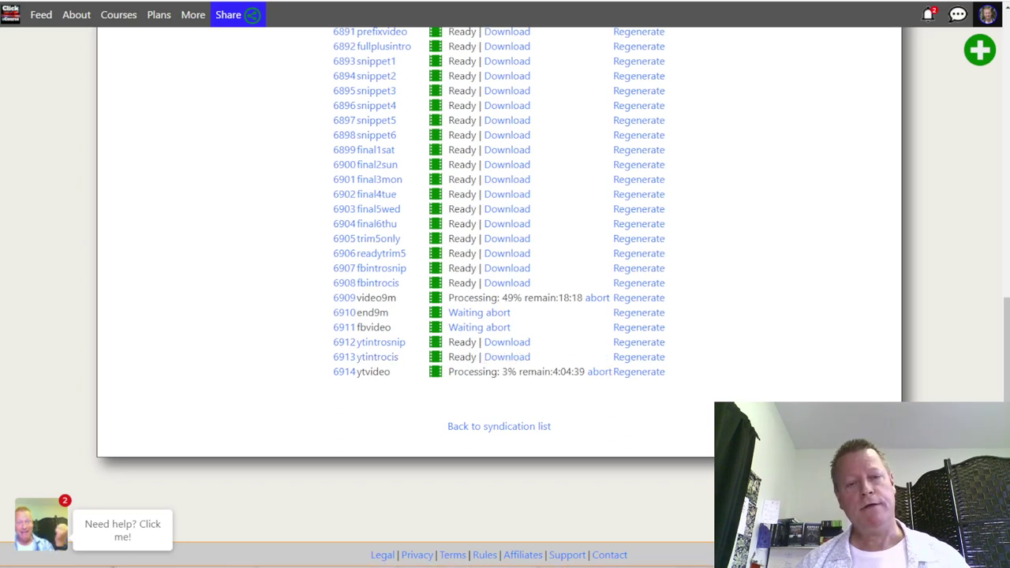
left_click(456, 427)
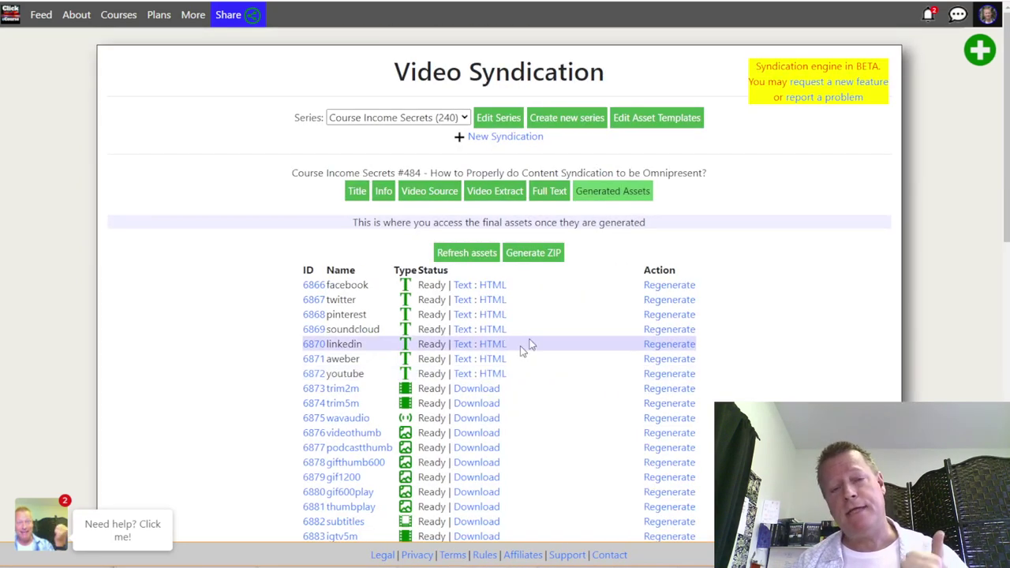
Step: Examine the status and availability of all generated assets of episode #484, from the facebook text down to twvideo
scroll(544, 339, "down", 6)
scroll(544, 339, "down", 1)
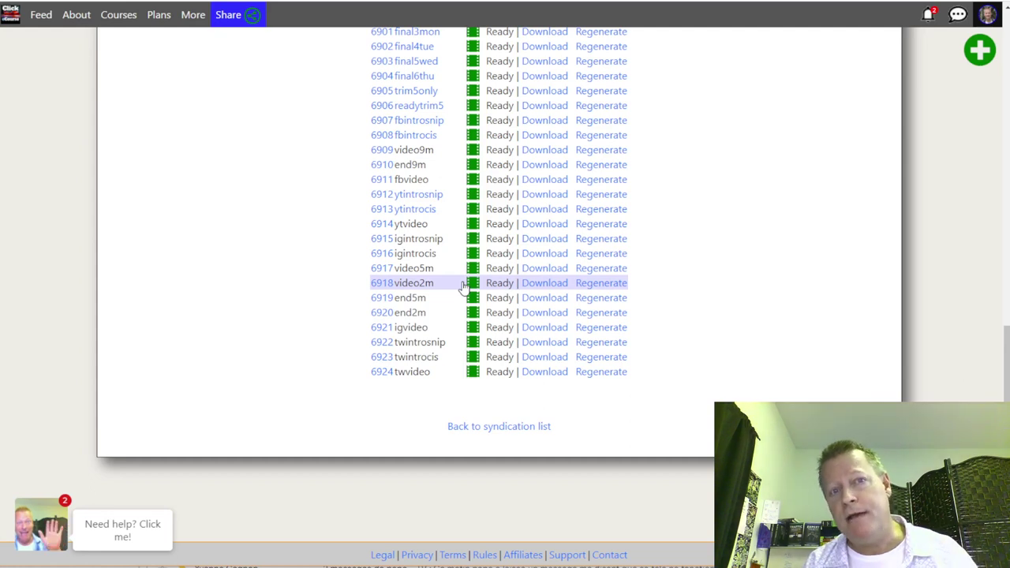
scroll(464, 288, "up", 10)
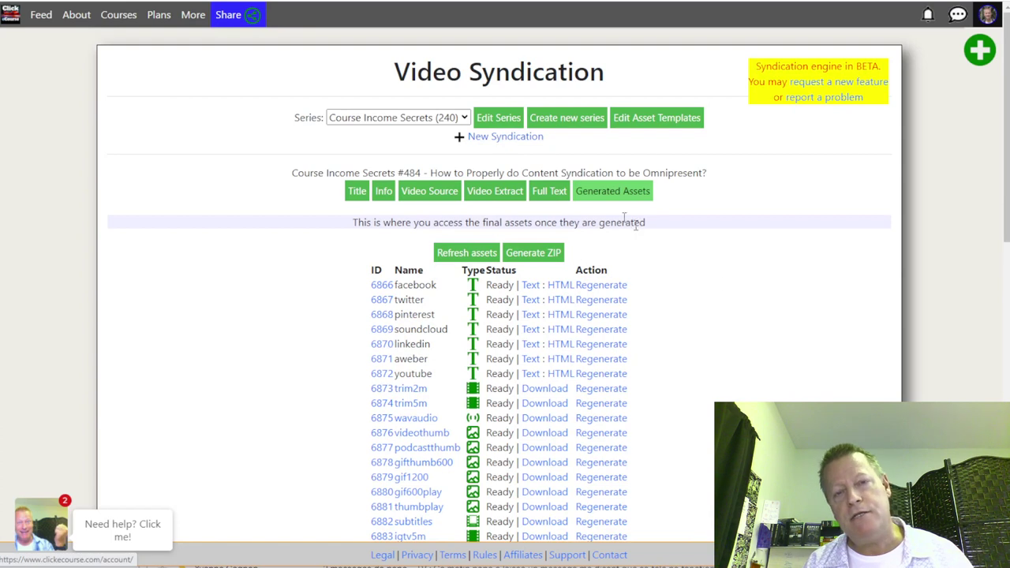
scroll(717, 320, "down", 3)
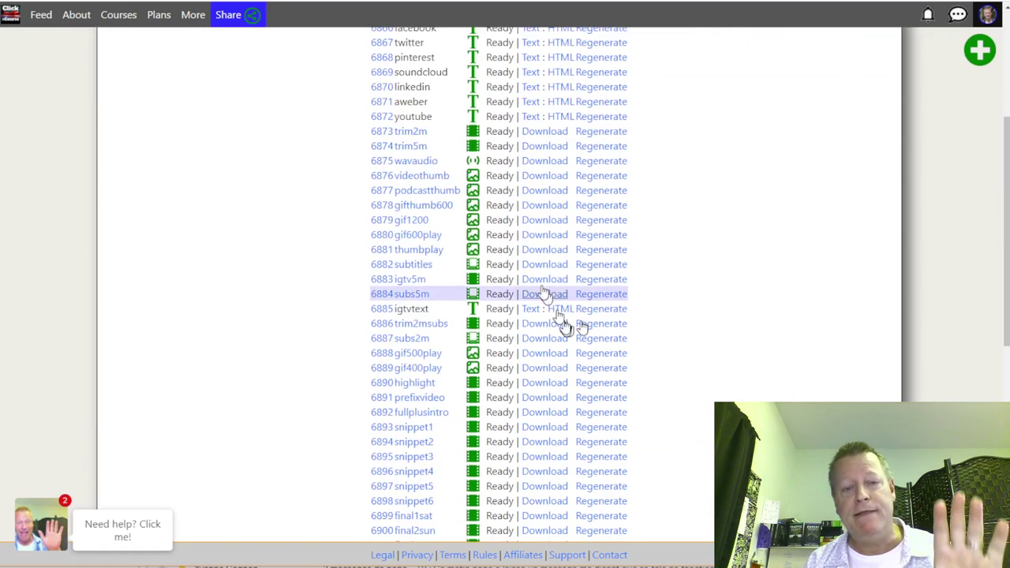
scroll(521, 323, "down", 2)
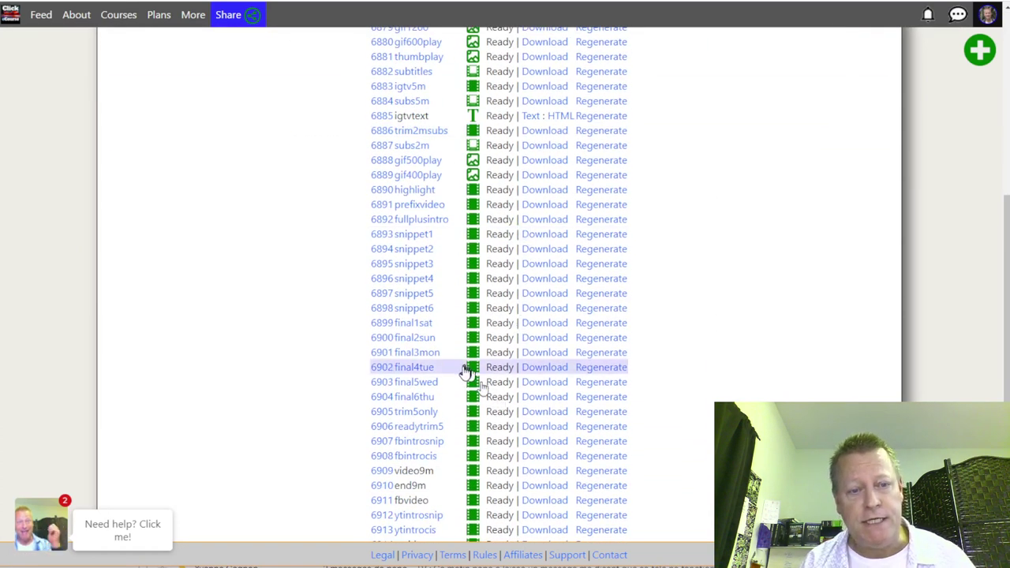
scroll(469, 375, "down", 2)
scroll(457, 419, "down", 1)
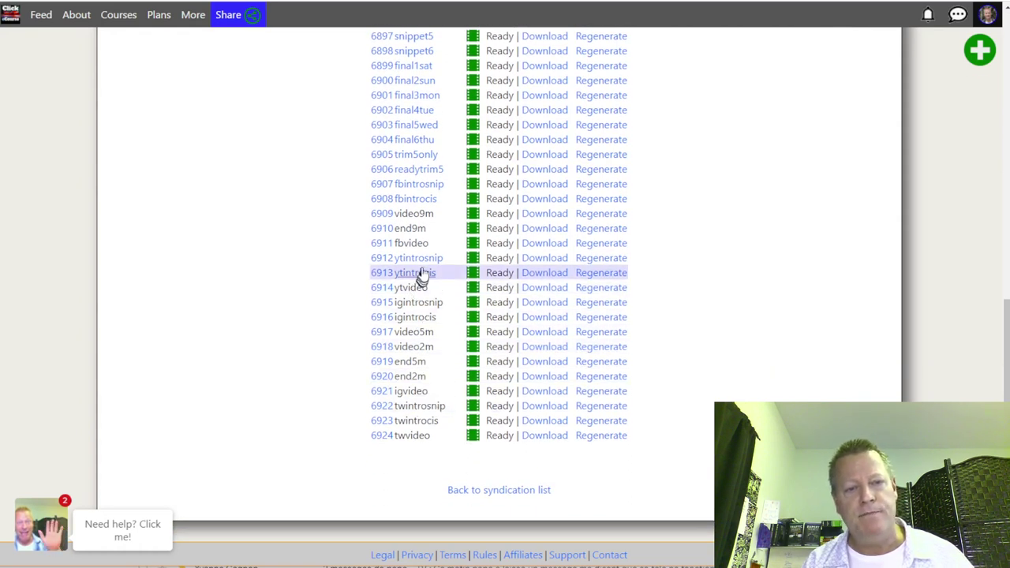
scroll(509, 430, "up", 10)
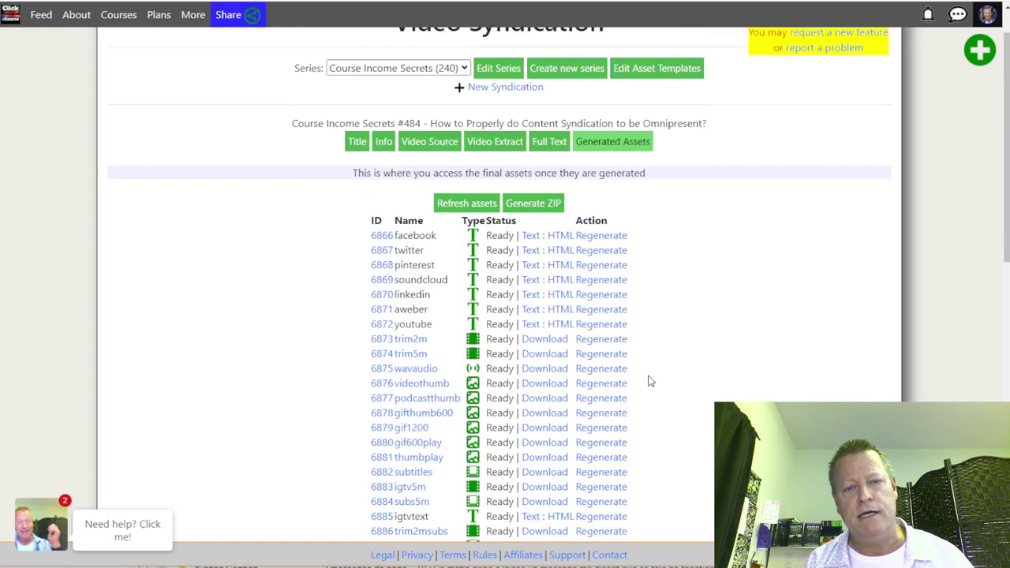
Step: Reload the generated assets of episode #484, open the twvideo asset and play its beginning
left_click(549, 192)
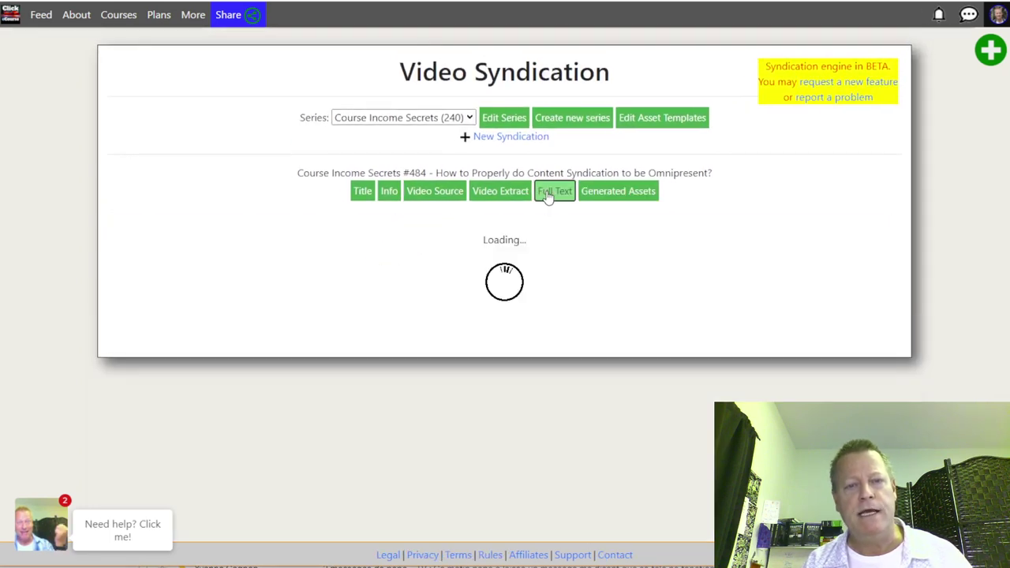
left_click(614, 198)
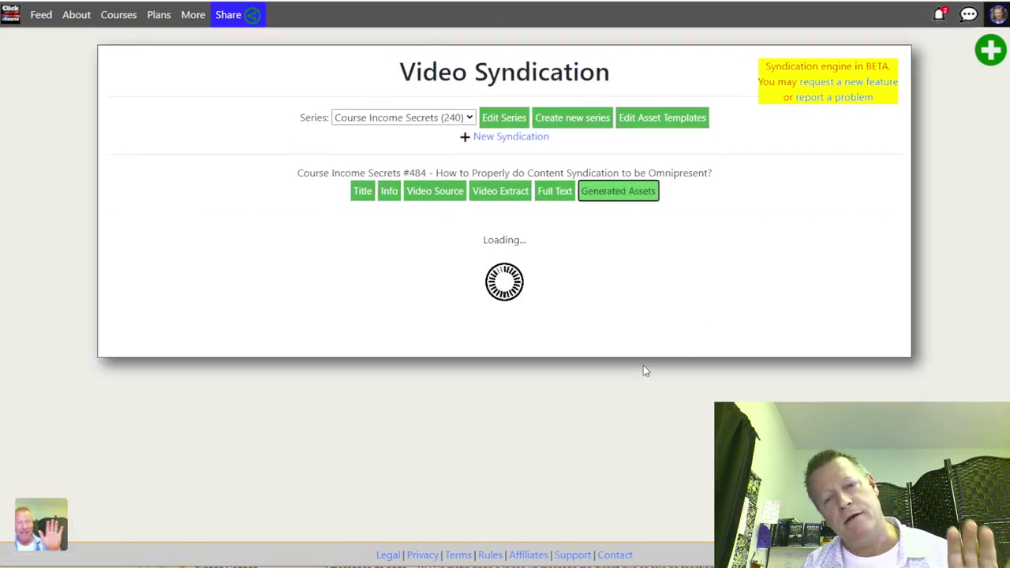
scroll(592, 405, "down", 8)
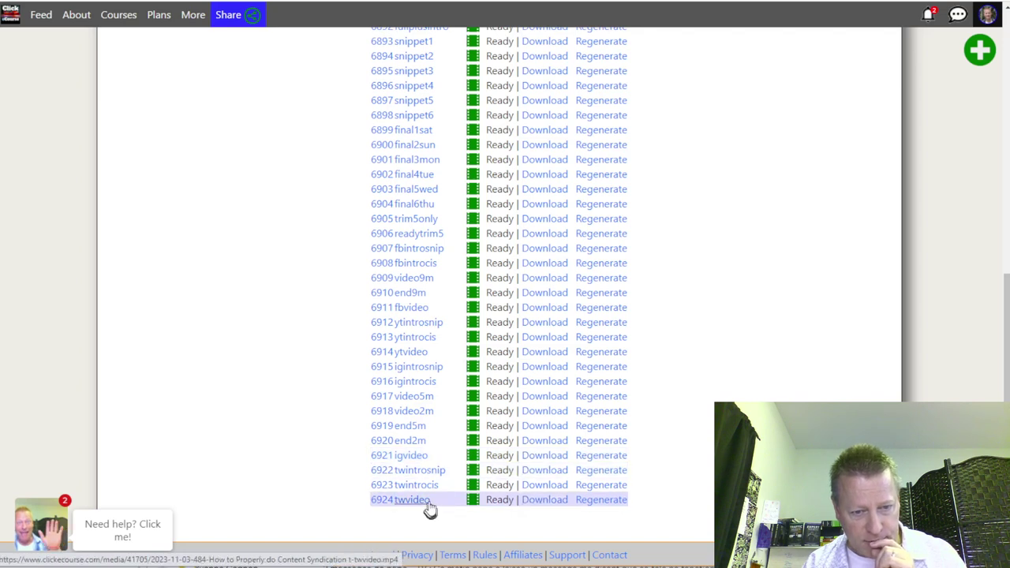
left_click(543, 502)
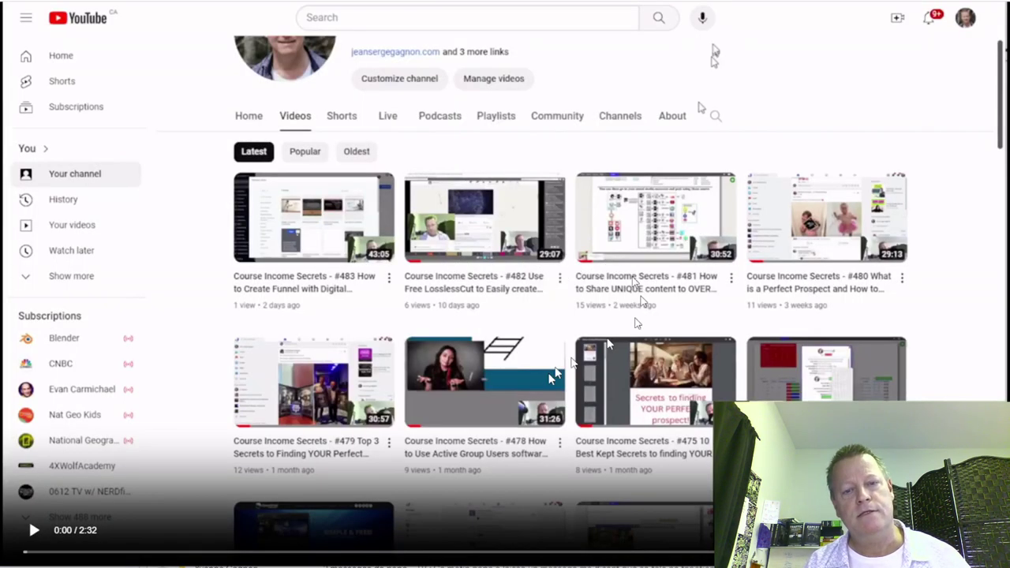
left_click(33, 532)
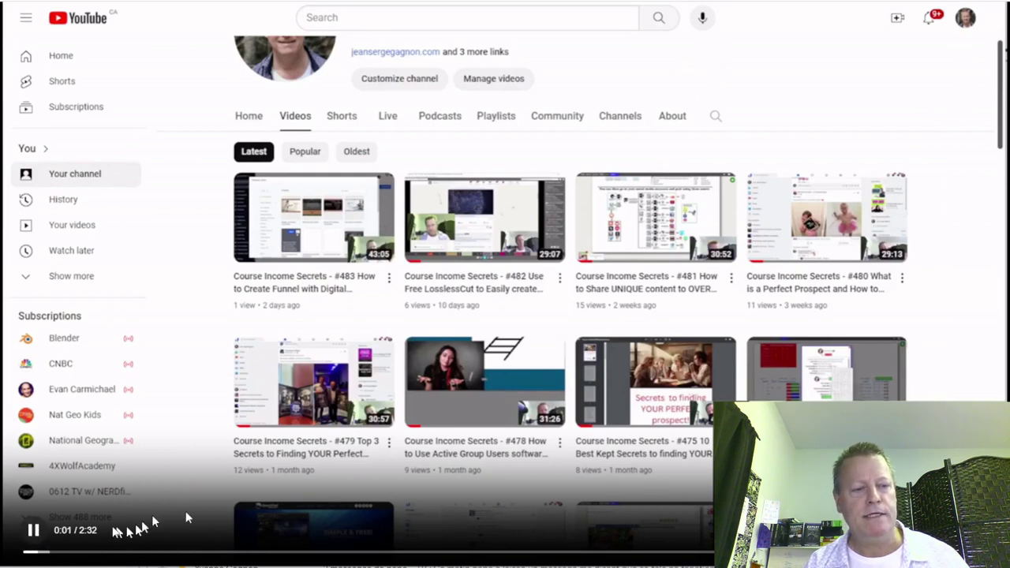